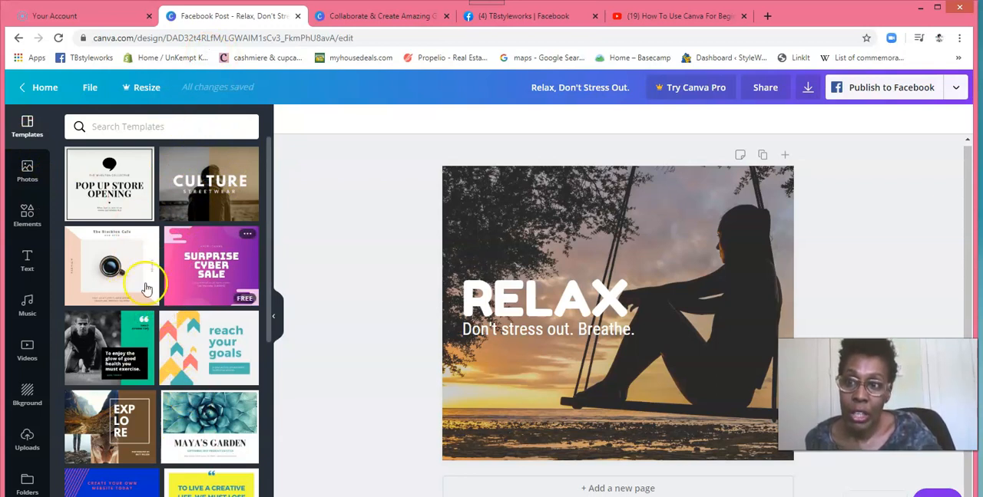
Step: Open the photo library and browse through its row of photo categories
{"action": "left_click", "coordinate": [28, 175]}
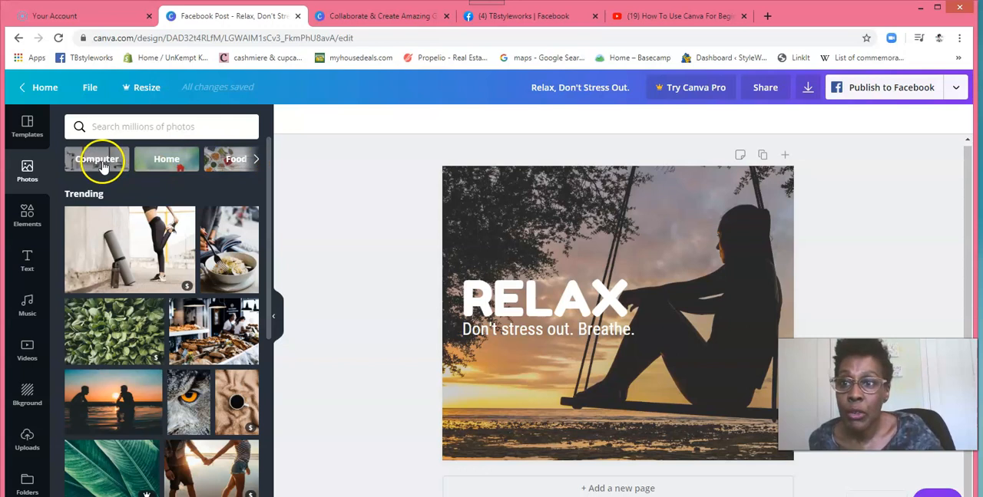
{"action": "left_click", "coordinate": [256, 161]}
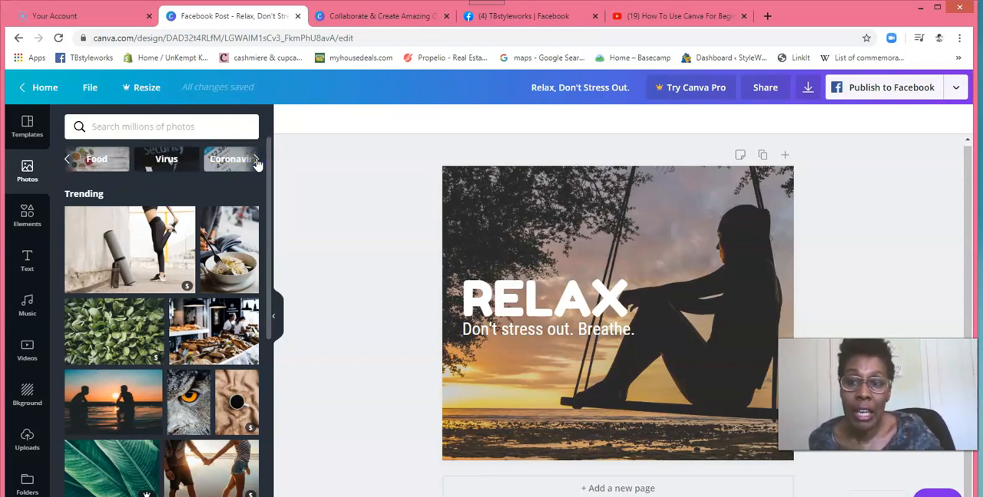
{"action": "left_click", "coordinate": [257, 162]}
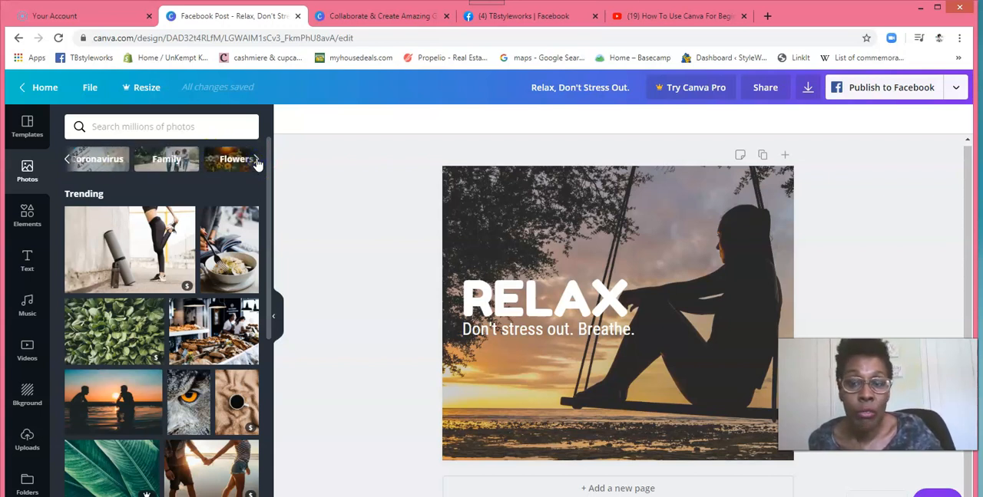
{"action": "left_click", "coordinate": [257, 162]}
{"action": "left_click", "coordinate": [257, 161]}
{"action": "left_click", "coordinate": [256, 161]}
{"action": "left_click", "coordinate": [256, 162]}
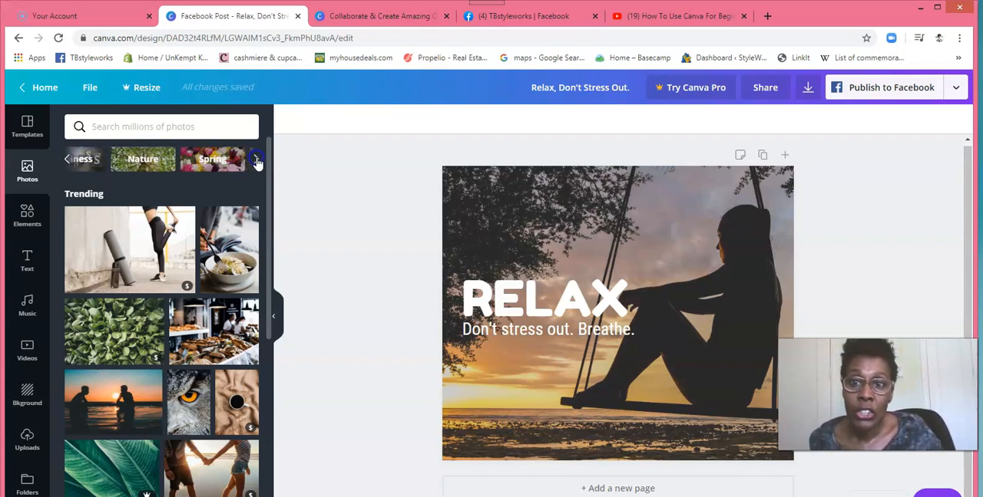
{"action": "left_click", "coordinate": [256, 161]}
{"action": "left_click", "coordinate": [257, 161]}
{"action": "left_click", "coordinate": [256, 161]}
{"action": "left_click", "coordinate": [256, 161]}
{"action": "left_click", "coordinate": [256, 161]}
{"action": "left_click", "coordinate": [256, 161]}
{"action": "left_click", "coordinate": [257, 162]}
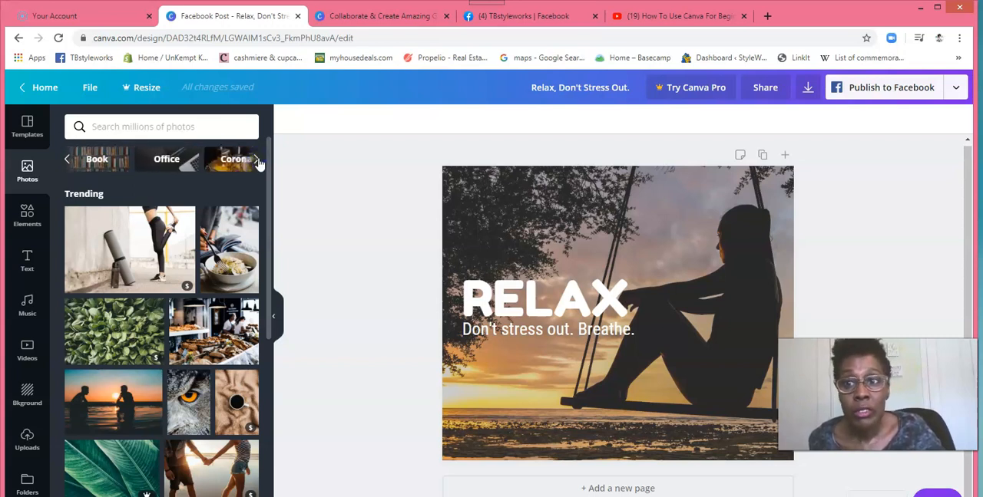
Step: Show the photos in the Office category and look through them
{"action": "left_click", "coordinate": [168, 159]}
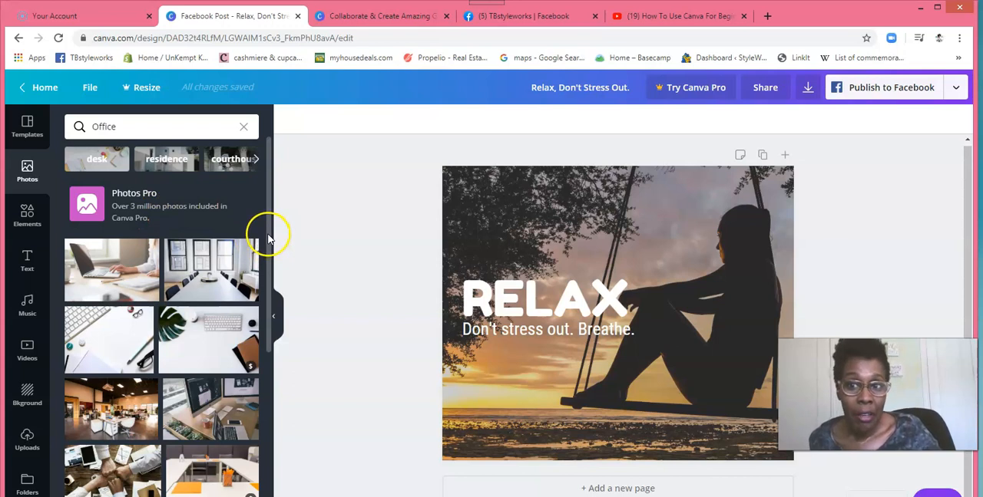
{"action": "left_click_drag", "start_coordinate": [269, 237], "coordinate": [264, 216]}
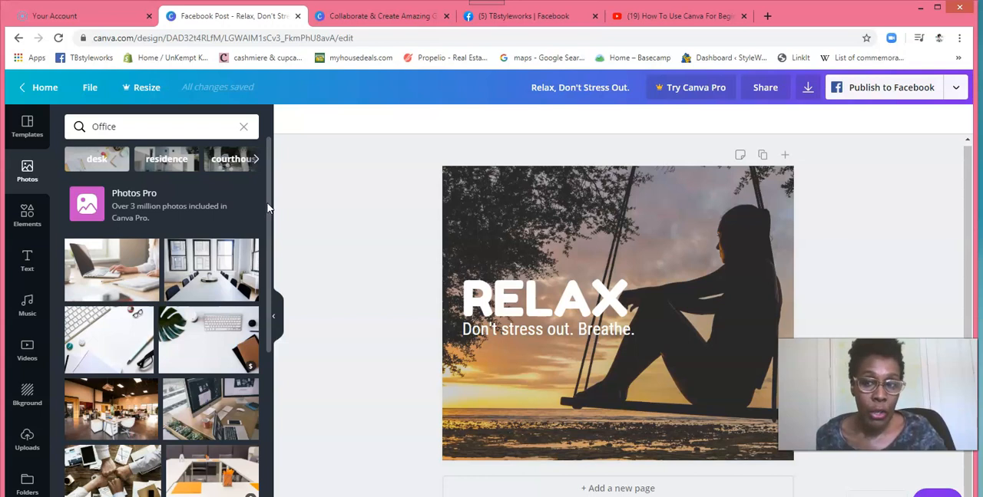
{"action": "left_click_drag", "start_coordinate": [270, 209], "coordinate": [271, 235]}
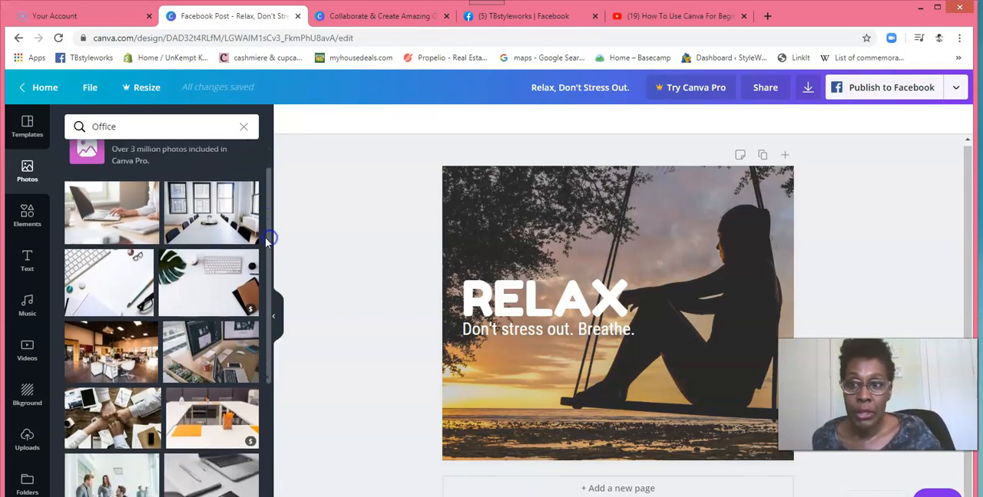
Step: Try the white desk photo with keyboard and notepad stretched across the whole page, and delete it again
{"action": "left_click", "coordinate": [121, 286]}
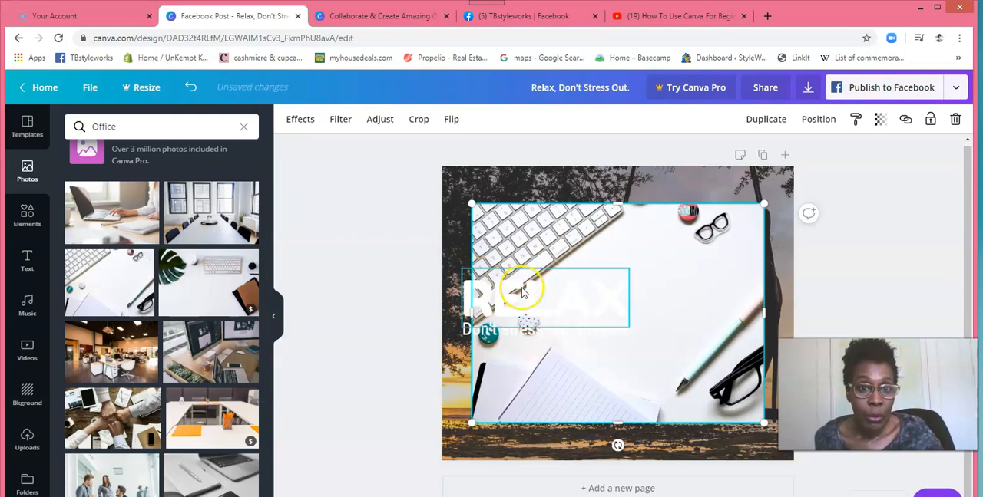
{"action": "left_click_drag", "start_coordinate": [618, 204], "coordinate": [613, 166]}
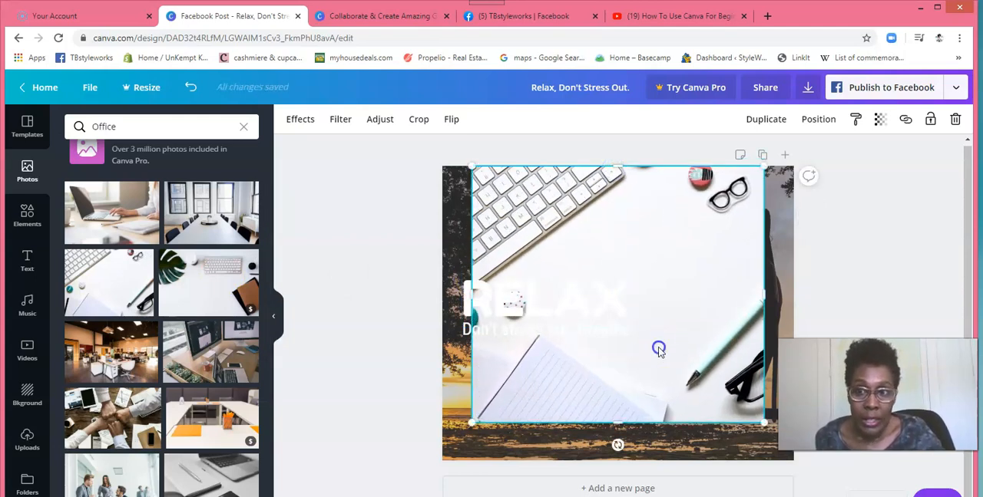
{"action": "left_click_drag", "start_coordinate": [658, 350], "coordinate": [655, 386]}
{"action": "left_click_drag", "start_coordinate": [620, 196], "coordinate": [622, 175]}
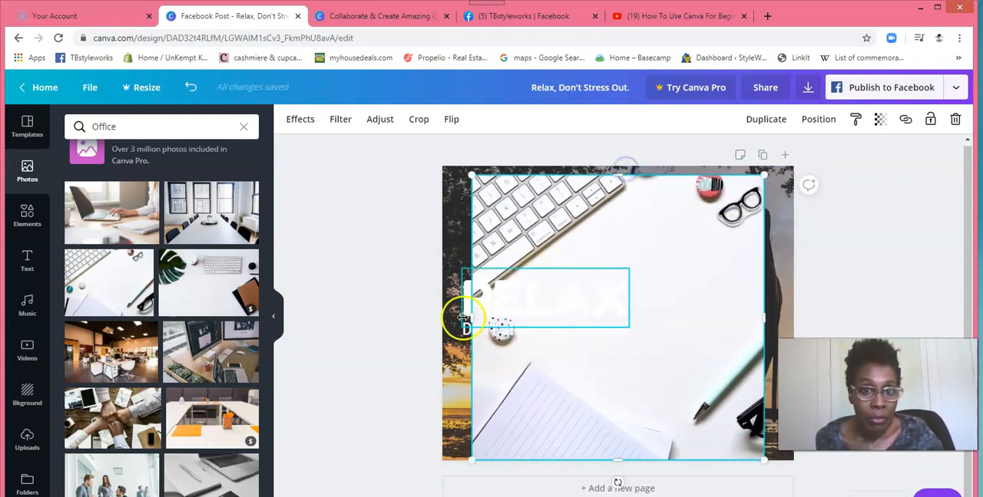
{"action": "left_click_drag", "start_coordinate": [472, 326], "coordinate": [439, 314]}
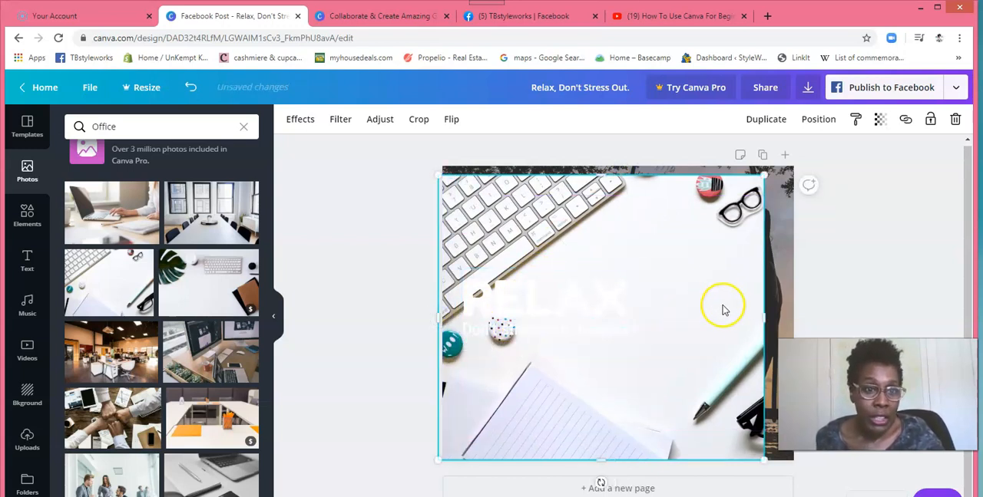
{"action": "left_click_drag", "start_coordinate": [765, 321], "coordinate": [801, 320]}
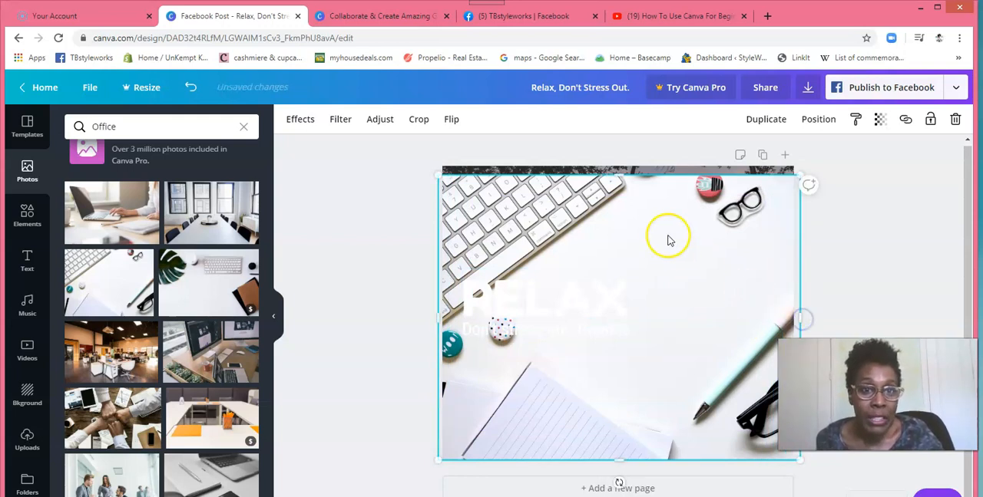
{"action": "left_click_drag", "start_coordinate": [619, 168], "coordinate": [617, 165]}
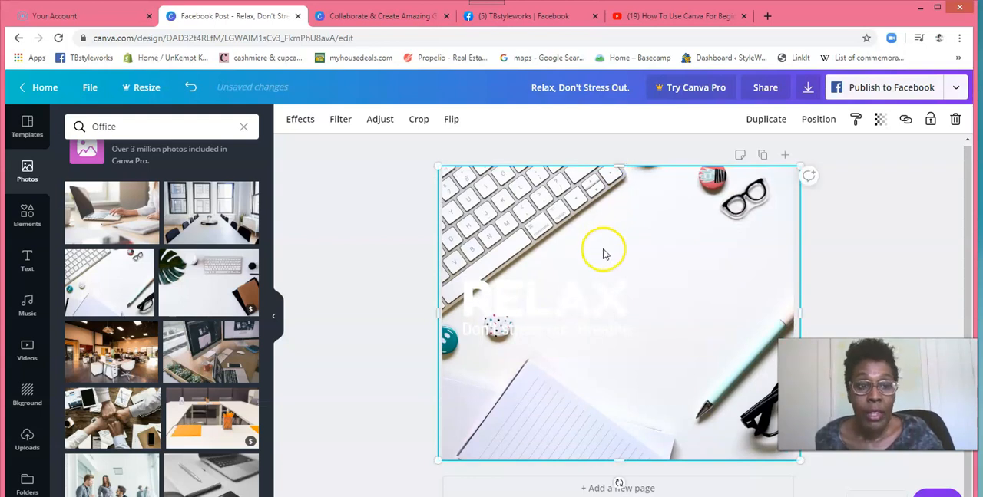
{"action": "left_click", "coordinate": [954, 121]}
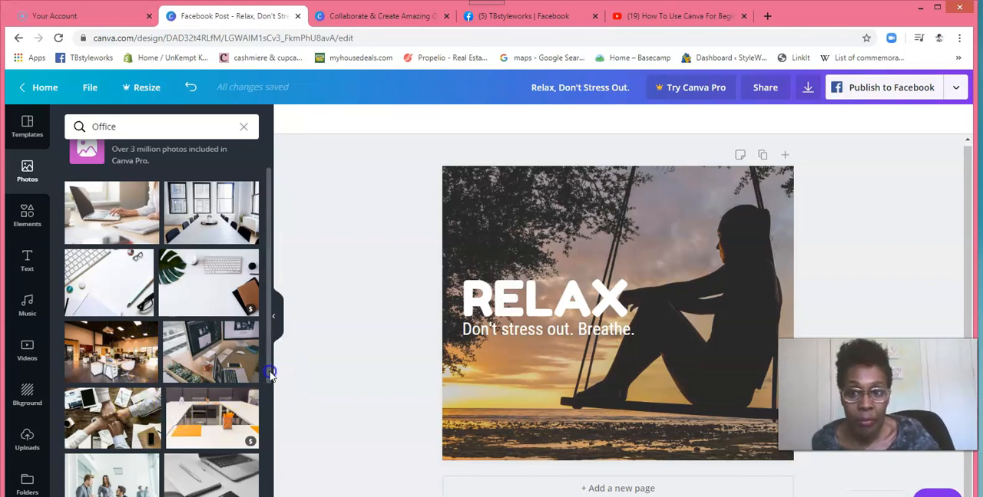
Step: Try placing the grey Office photo with laptop, pen and phone on the page twice, deleting it each time
{"action": "scroll", "coordinate": [270, 373], "scroll_direction": "down", "scroll_amount": 2}
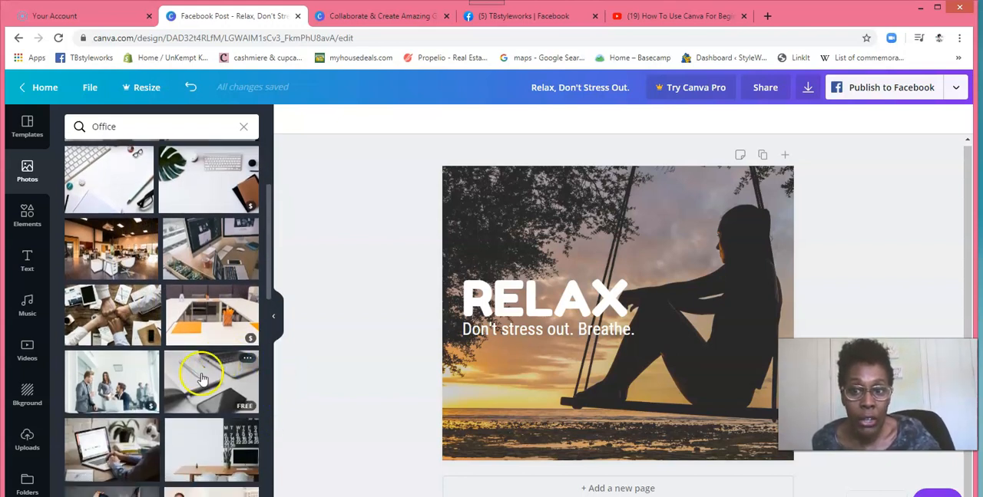
{"action": "left_click", "coordinate": [210, 391]}
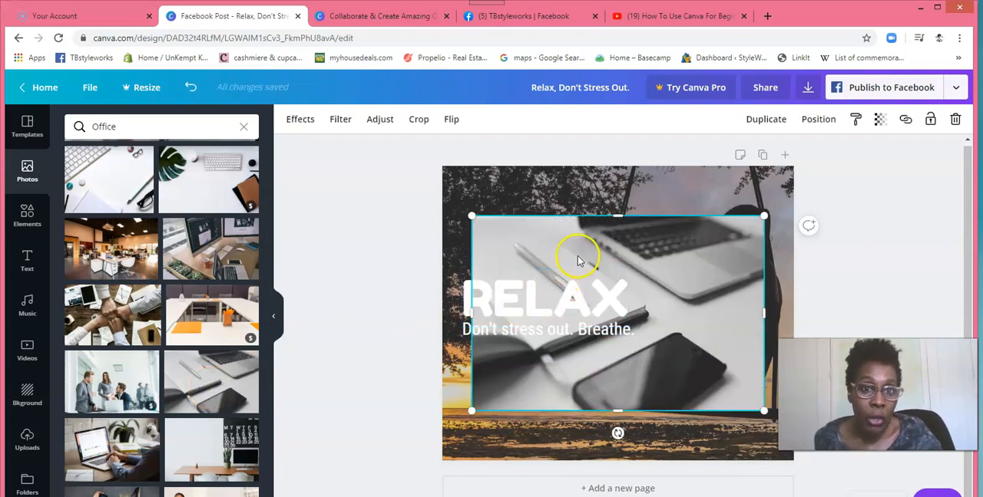
{"action": "left_click", "coordinate": [955, 119]}
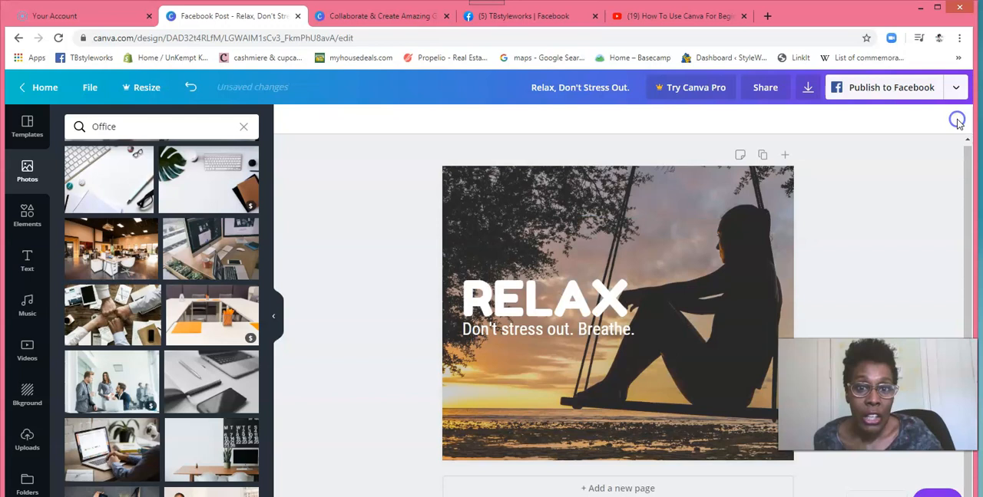
{"action": "left_click_drag", "start_coordinate": [196, 376], "coordinate": [503, 225]}
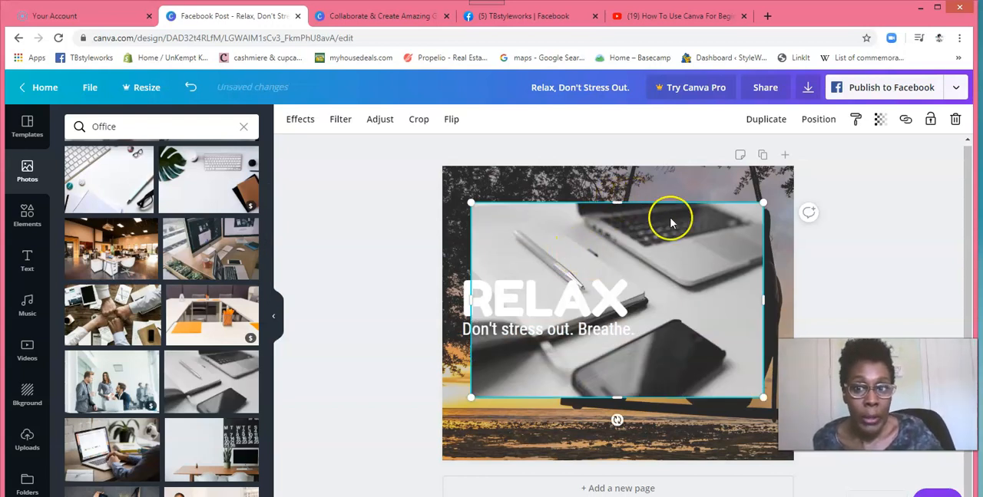
{"action": "left_click", "coordinate": [953, 121]}
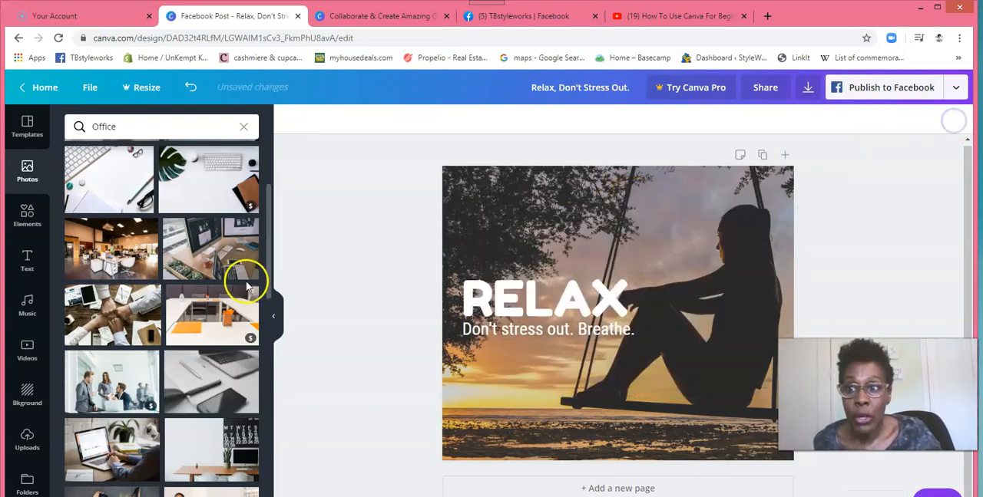
{"action": "mouse_move", "coordinate": [265, 282]}
{"action": "left_mouse_down"}
{"action": "mouse_move", "coordinate": [274, 449]}
{"action": "mouse_move", "coordinate": [261, 278]}
{"action": "left_mouse_up"}
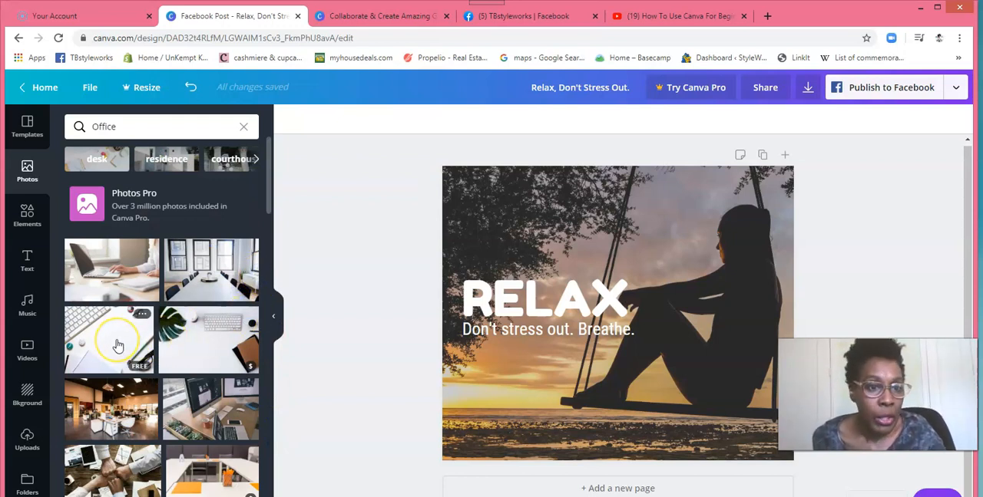
Step: Examine the categories in the Elements library, from featured graphics, grids and shapes down to the illustration collections
{"action": "left_click", "coordinate": [27, 221]}
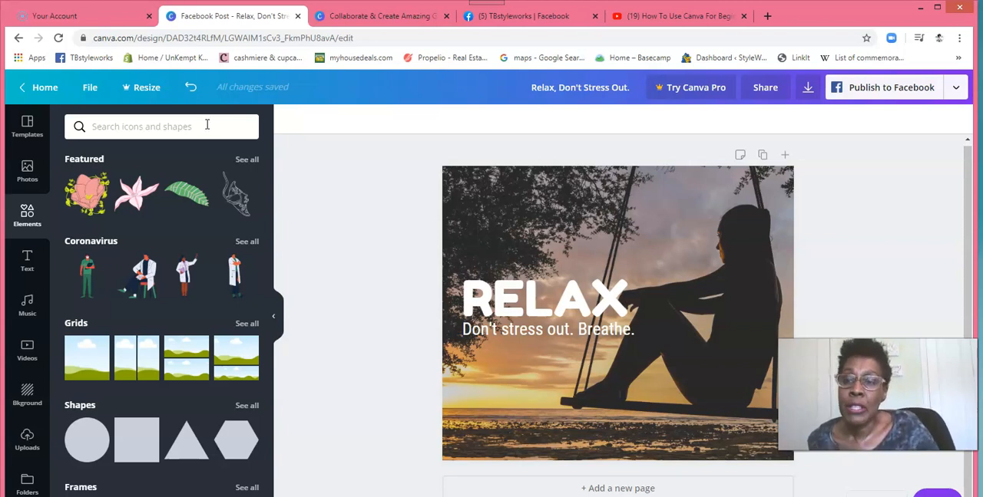
{"action": "left_click_drag", "start_coordinate": [269, 157], "coordinate": [270, 176]}
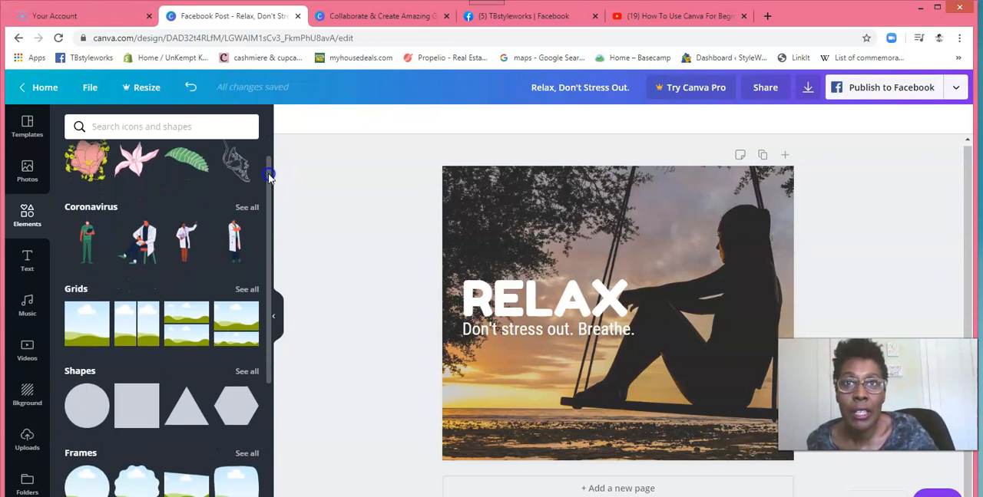
{"action": "left_click_drag", "start_coordinate": [269, 175], "coordinate": [269, 259]}
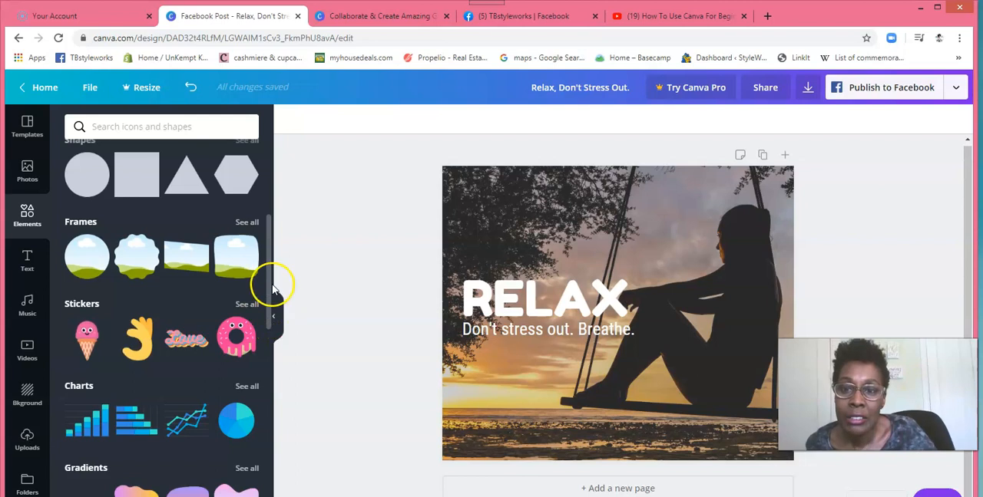
{"action": "left_click_drag", "start_coordinate": [268, 280], "coordinate": [270, 325]}
{"action": "scroll", "coordinate": [270, 325], "scroll_direction": "down", "scroll_amount": 3}
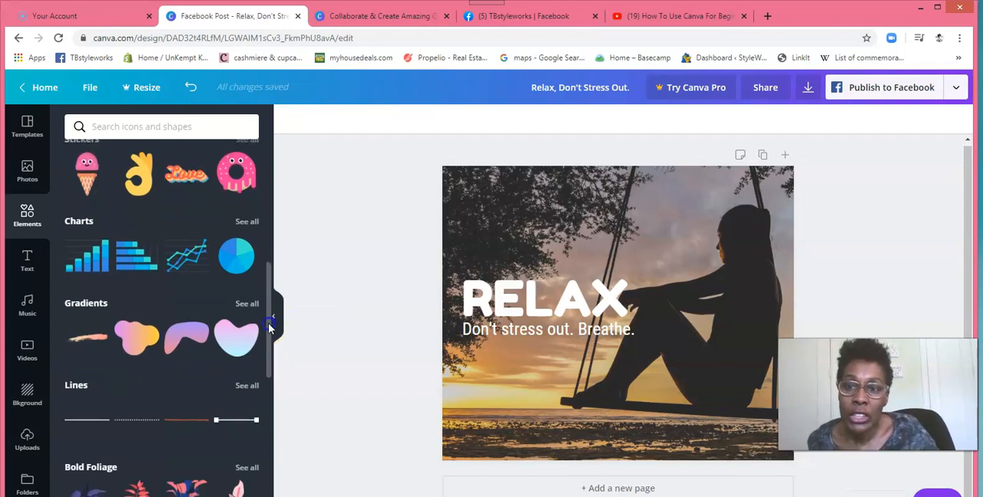
{"action": "scroll", "coordinate": [270, 326], "scroll_direction": "down", "scroll_amount": 3}
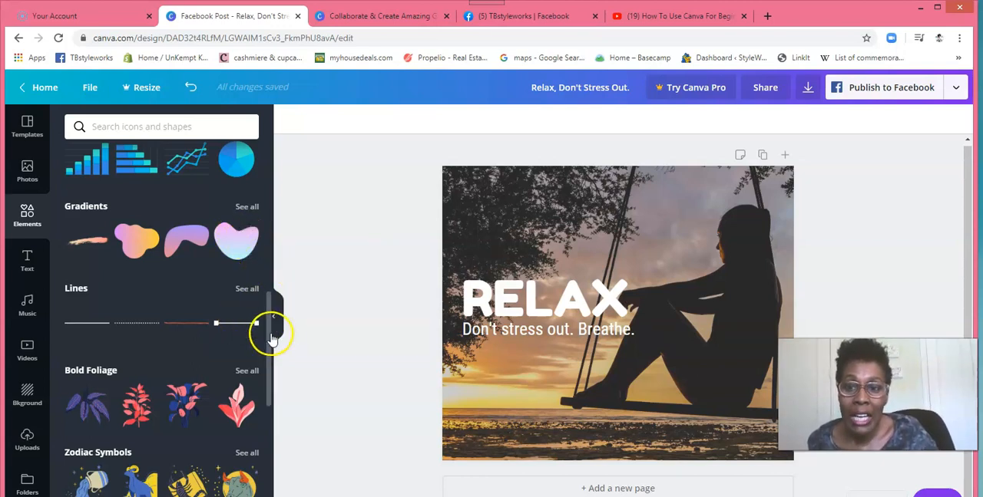
{"action": "left_click_drag", "start_coordinate": [267, 331], "coordinate": [267, 343]}
{"action": "scroll", "coordinate": [271, 372], "scroll_direction": "down", "scroll_amount": 1}
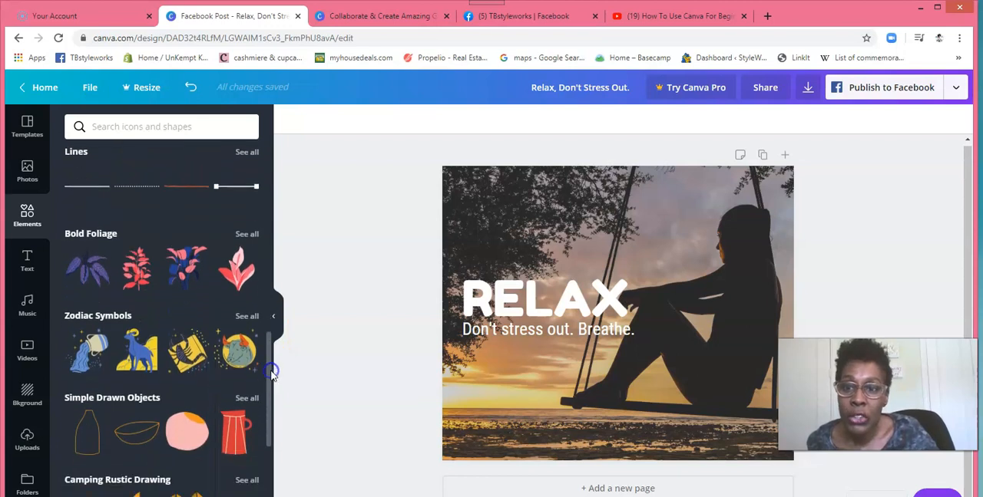
{"action": "scroll", "coordinate": [271, 373], "scroll_direction": "down", "scroll_amount": 5}
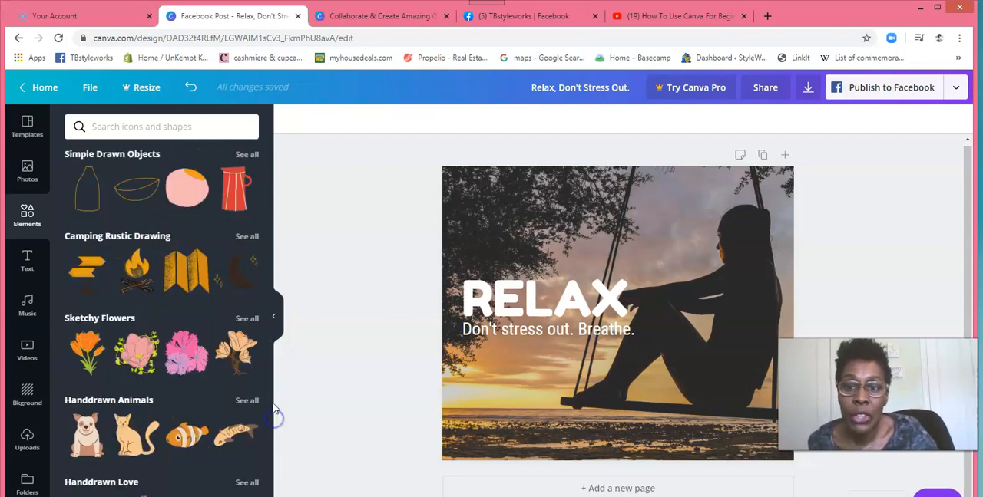
{"action": "left_click_drag", "start_coordinate": [268, 346], "coordinate": [270, 454]}
{"action": "left_click_drag", "start_coordinate": [268, 412], "coordinate": [272, 469]}
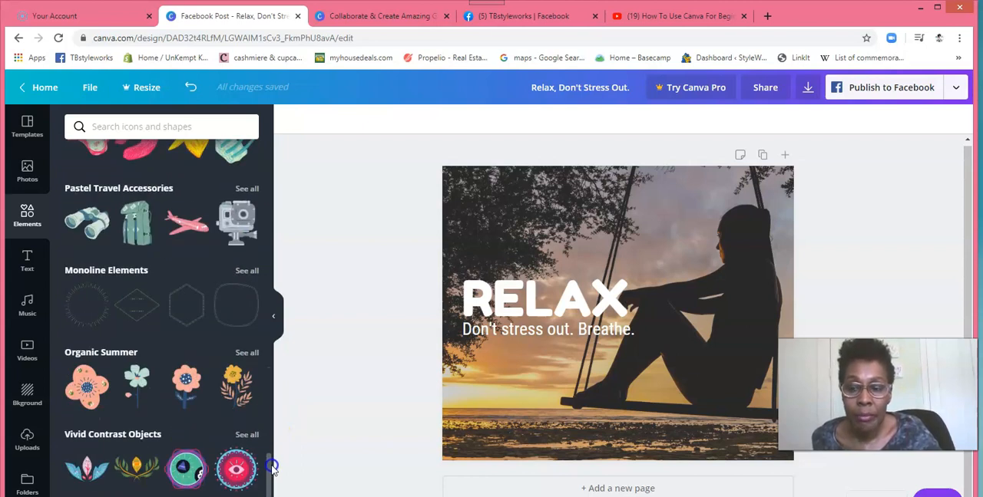
{"action": "left_click_drag", "start_coordinate": [269, 460], "coordinate": [274, 472]}
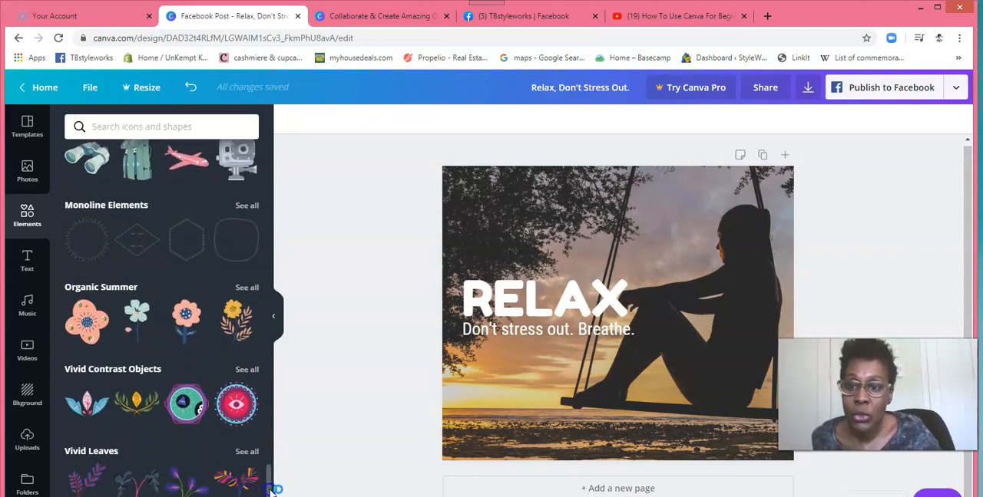
Step: Add the pink flower with blue centre and leaves from the Organic Summer collection and move its top copy up beside the woman's head
{"action": "left_click", "coordinate": [247, 289]}
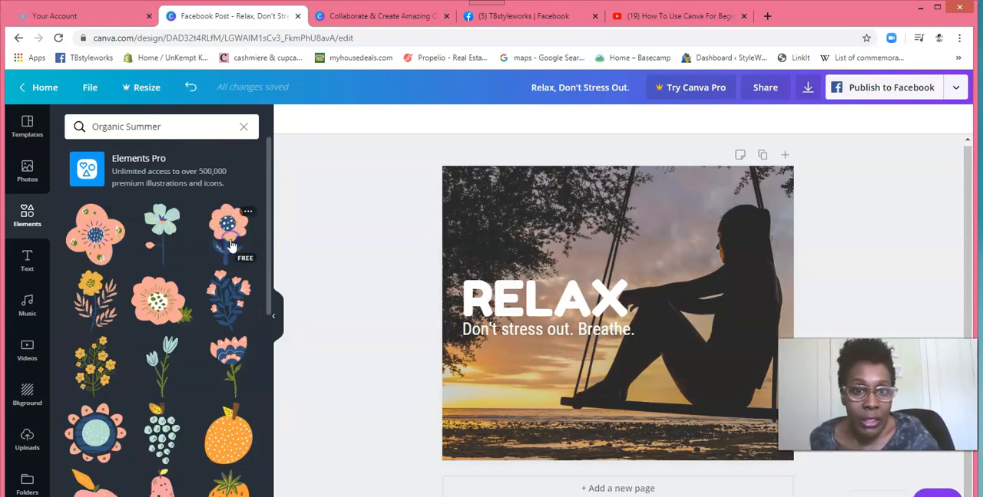
{"action": "left_click", "coordinate": [231, 244]}
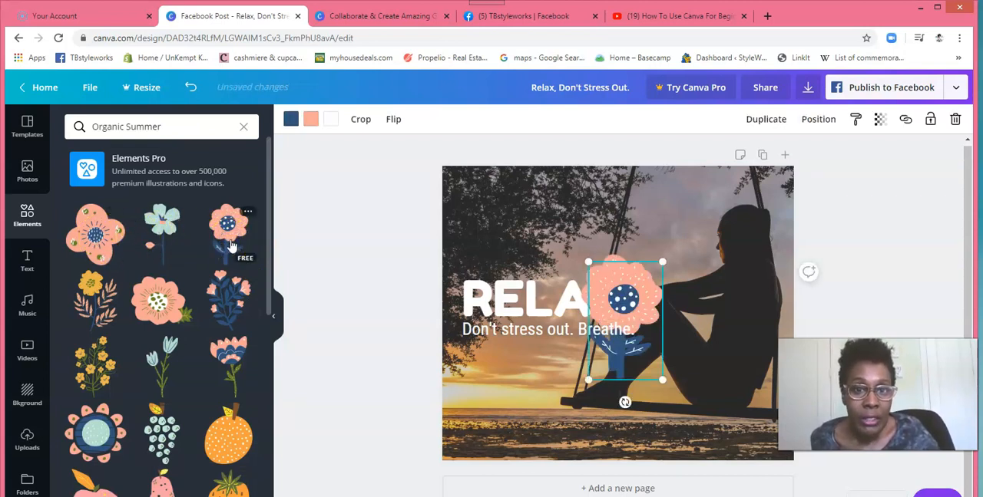
{"action": "left_click", "coordinate": [635, 342]}
{"action": "left_click", "coordinate": [623, 301]}
{"action": "left_click_drag", "start_coordinate": [671, 252], "coordinate": [698, 233]}
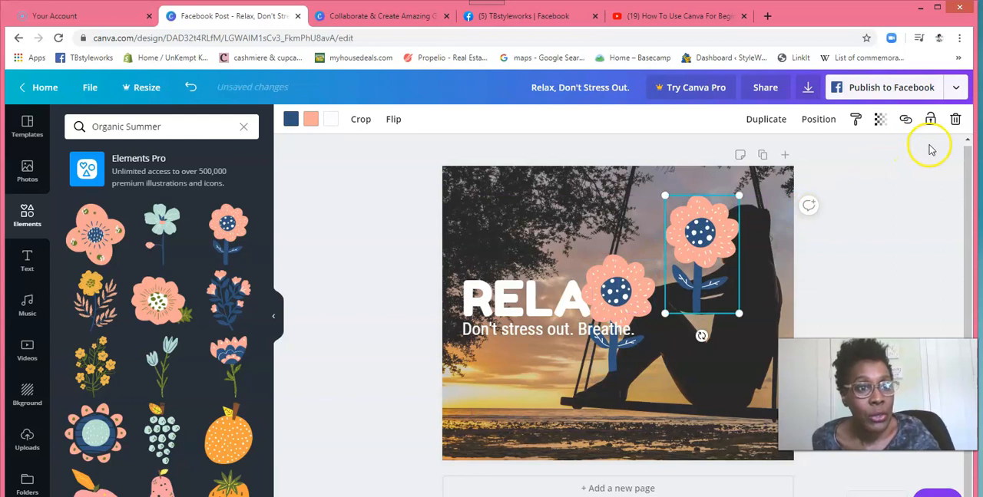
Step: Delete the upper flower and move the remaining one beside the end of the RELAX heading
{"action": "left_click", "coordinate": [710, 256]}
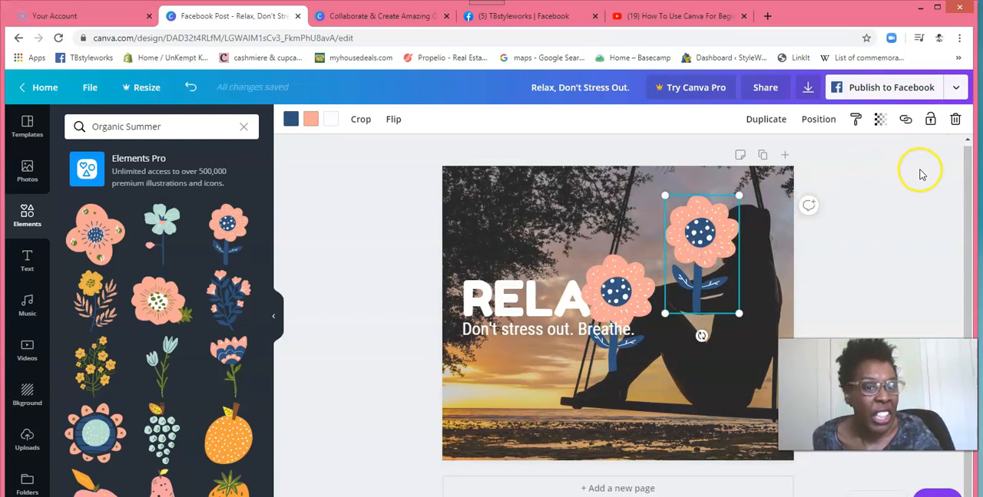
{"action": "left_click", "coordinate": [956, 120]}
{"action": "left_click_drag", "start_coordinate": [618, 293], "coordinate": [679, 263]}
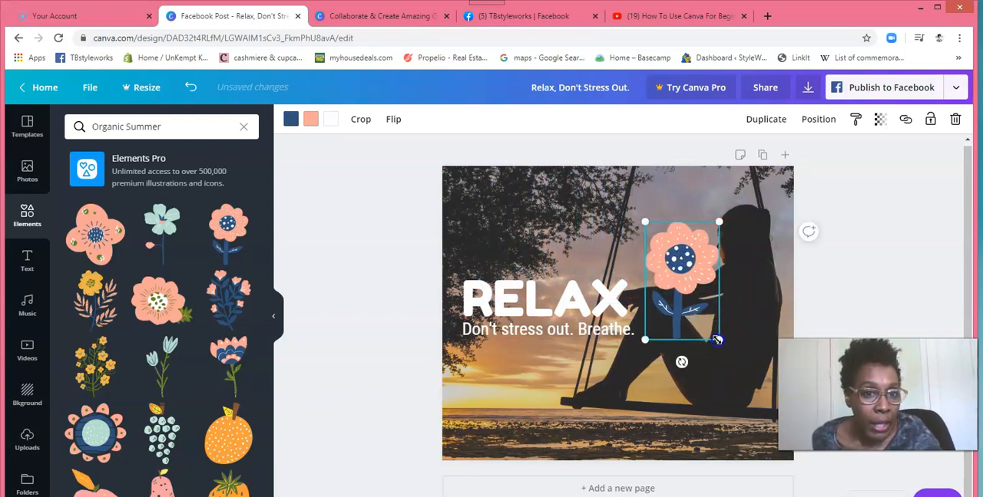
Step: Shrink the pink flower beside the RELAX heading and delete it from the page
{"action": "left_click_drag", "start_coordinate": [717, 341], "coordinate": [698, 299]}
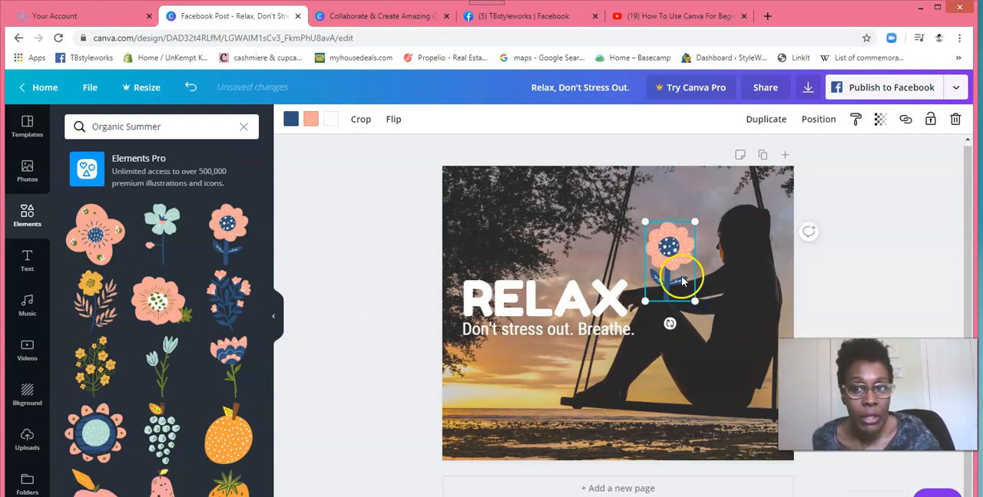
{"action": "left_click", "coordinate": [956, 119]}
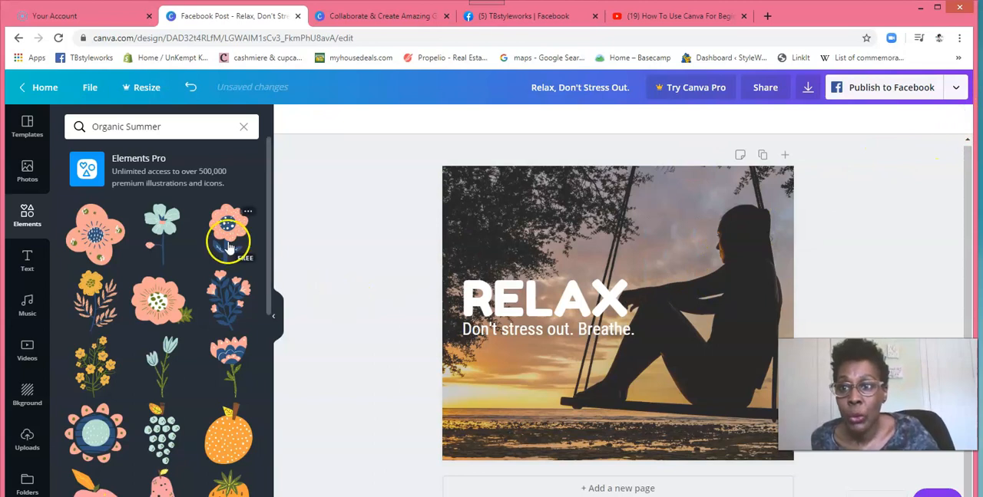
Step: Return to the main Elements library and add the grid with two side-by-side columns to the page
{"action": "left_click", "coordinate": [31, 220]}
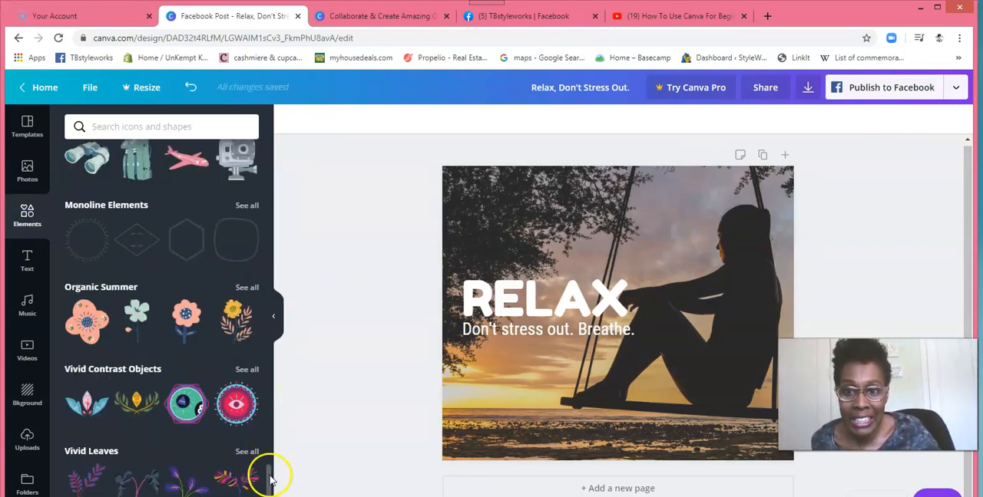
{"action": "left_click_drag", "start_coordinate": [270, 488], "coordinate": [267, 389]}
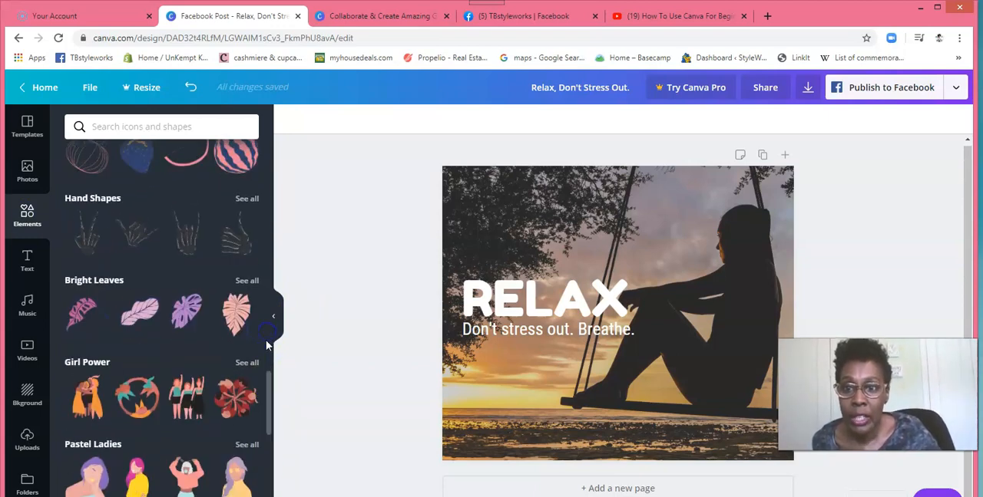
{"action": "left_click_drag", "start_coordinate": [270, 376], "coordinate": [269, 184]}
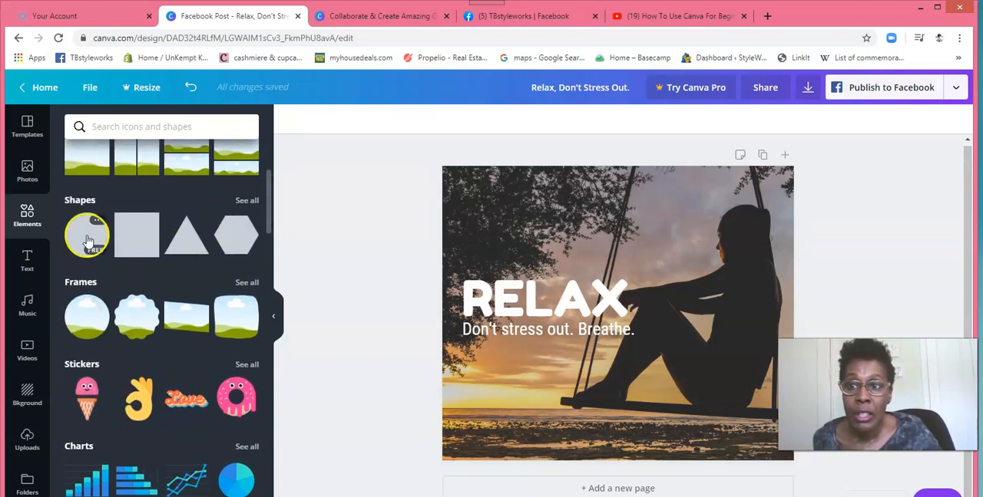
{"action": "left_click_drag", "start_coordinate": [265, 212], "coordinate": [268, 180]}
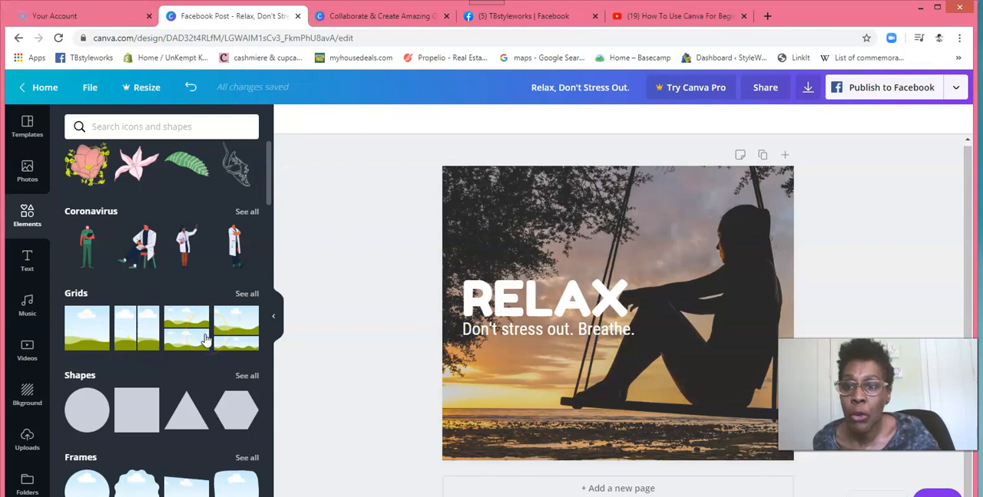
{"action": "left_click", "coordinate": [139, 329]}
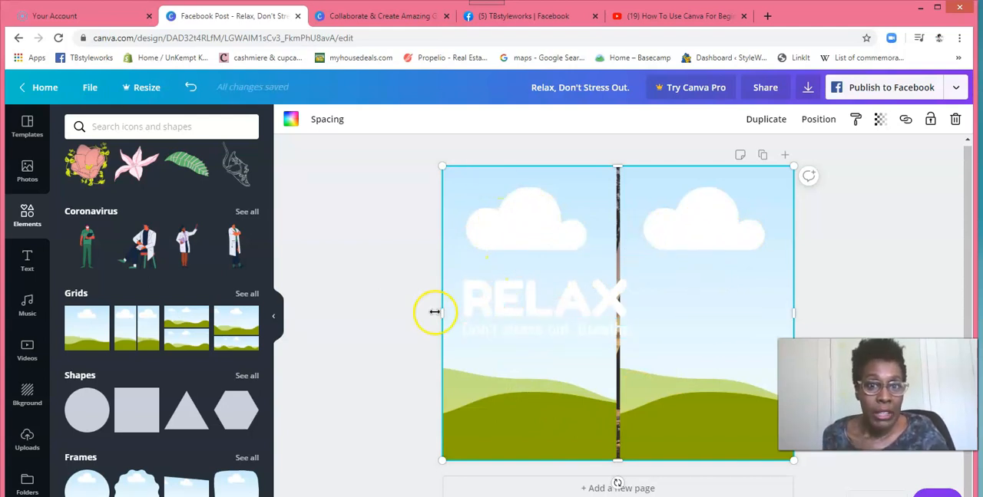
Step: Delete the RELAX heading from the page
{"action": "left_click", "coordinate": [575, 290]}
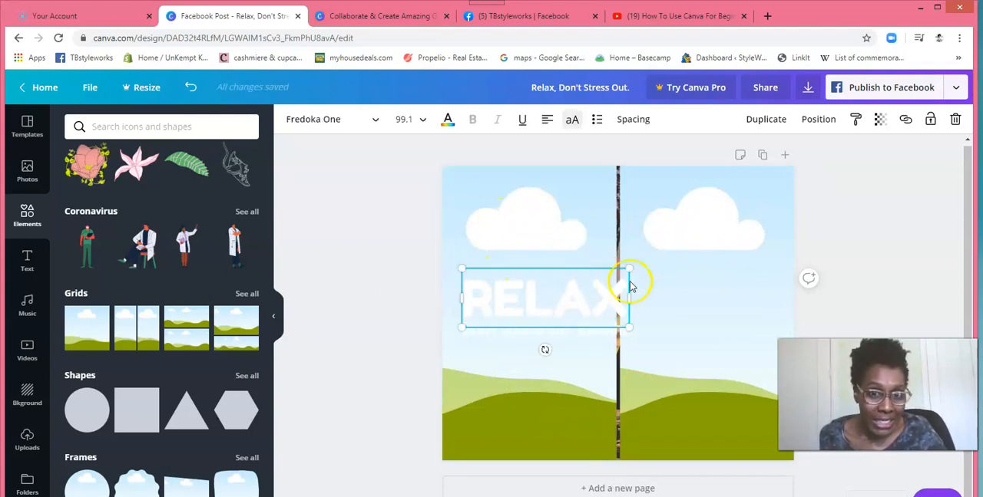
{"action": "left_click", "coordinate": [956, 121]}
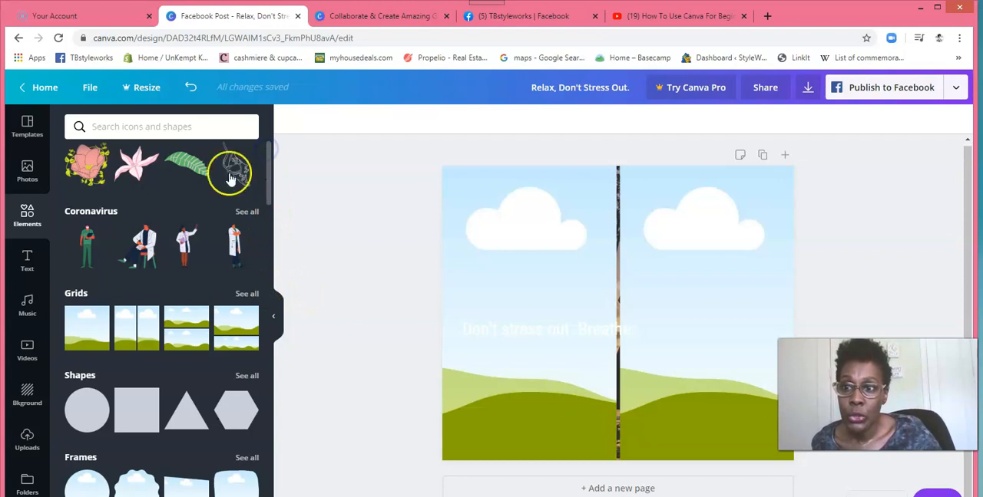
Step: Place the uploaded photo of the woman in the white lace dress into the grid's left cell
{"action": "left_click", "coordinate": [27, 440]}
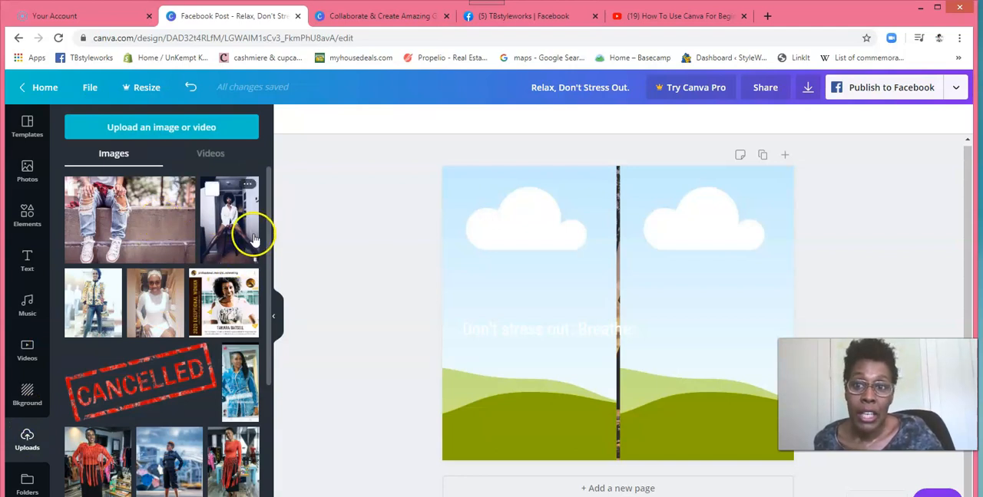
{"action": "left_click_drag", "start_coordinate": [268, 199], "coordinate": [266, 151]}
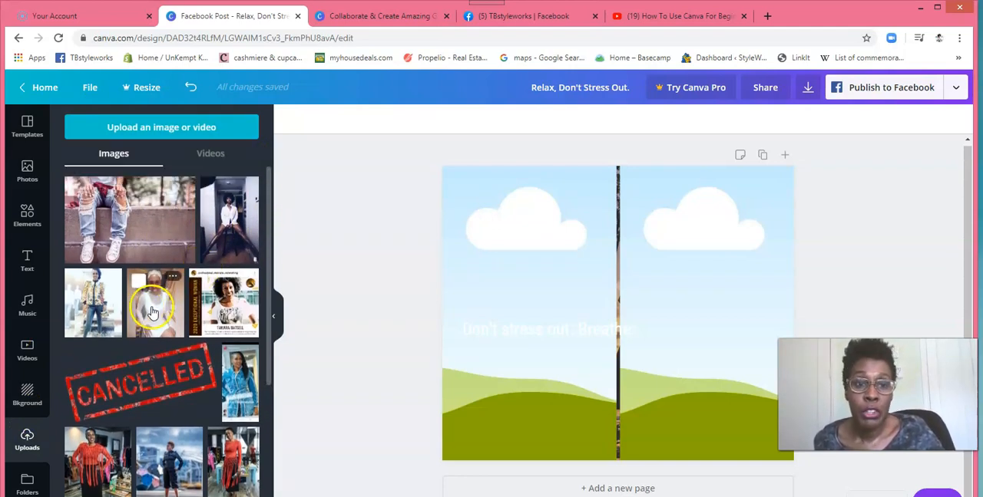
{"action": "left_click_drag", "start_coordinate": [152, 311], "coordinate": [466, 286]}
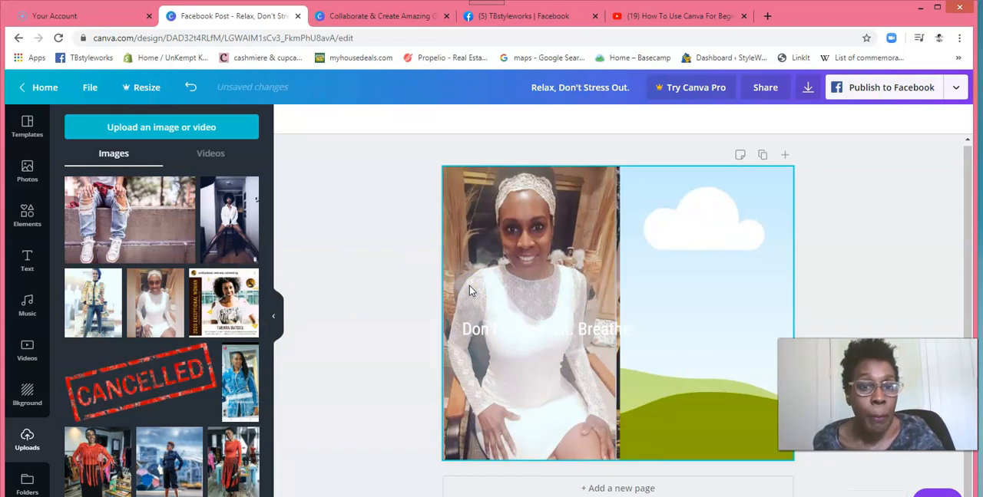
{"action": "left_click", "coordinate": [522, 326]}
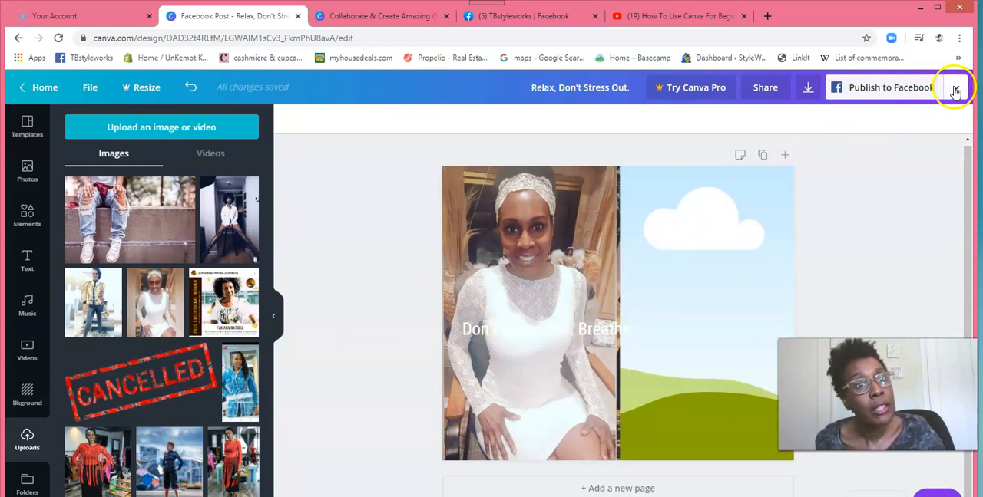
Step: Delete only the image from the grid's left cell, keeping the grid
{"action": "left_click", "coordinate": [589, 224]}
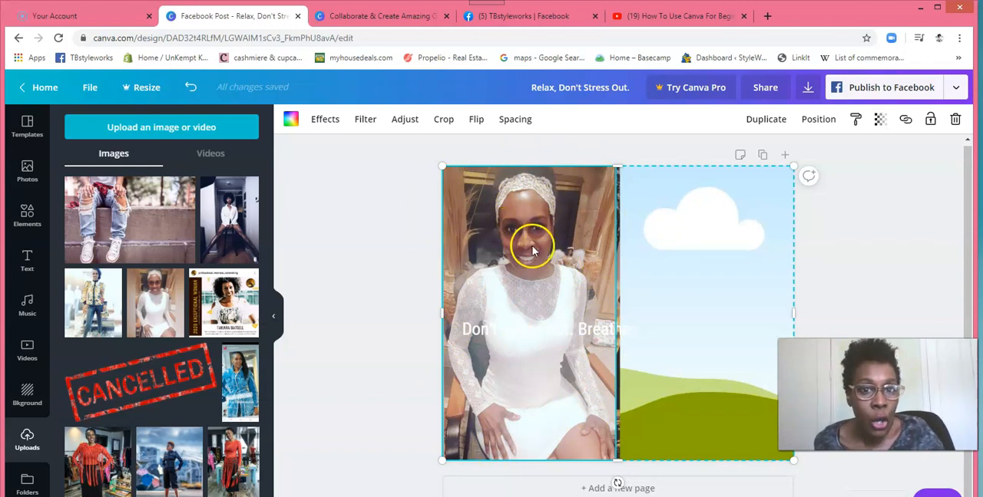
{"action": "left_click", "coordinate": [955, 123]}
{"action": "left_click", "coordinate": [941, 157]}
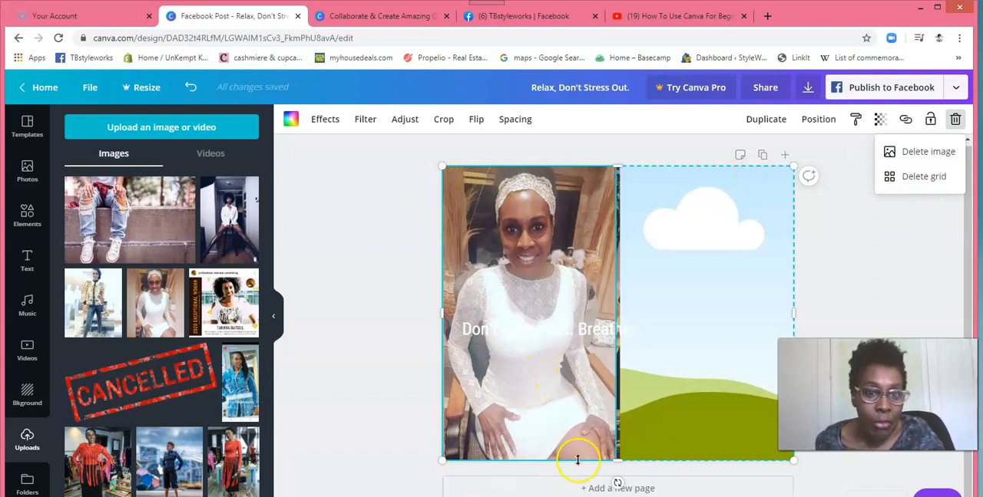
{"action": "left_click", "coordinate": [928, 153]}
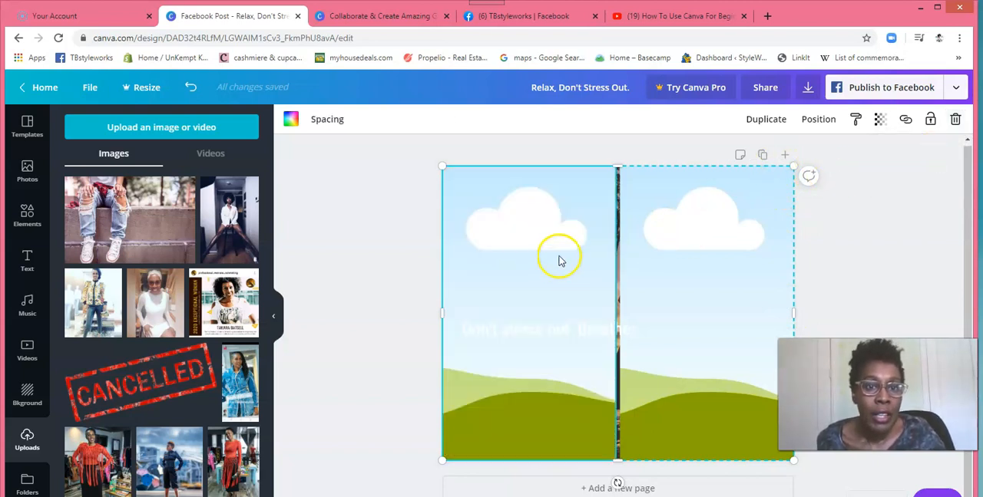
Step: Delete the empty two-column grid that covers the swing photo
{"action": "left_click", "coordinate": [707, 218]}
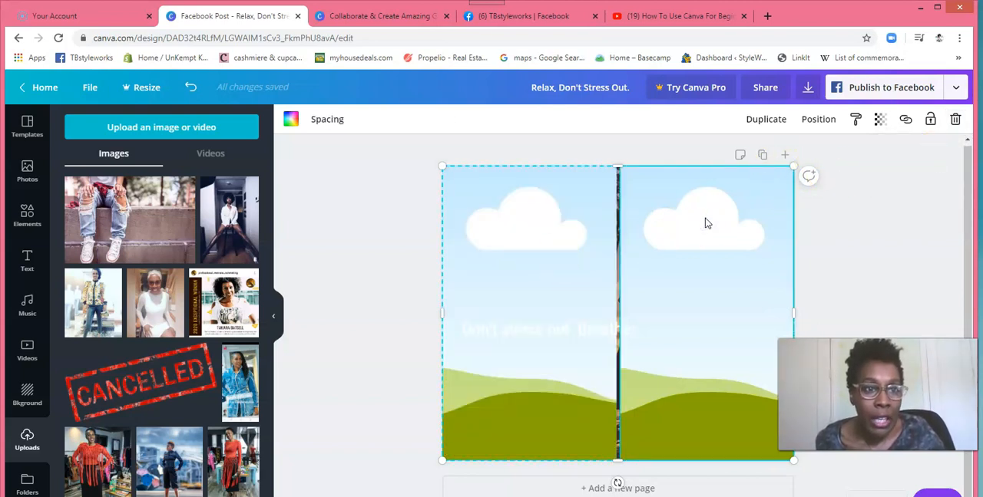
{"action": "left_click", "coordinate": [956, 121]}
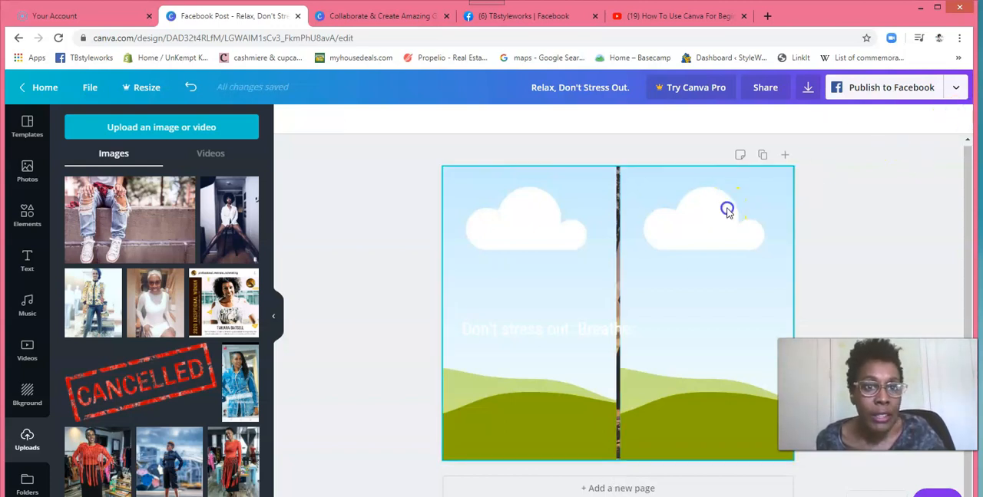
{"action": "left_click", "coordinate": [726, 208]}
{"action": "left_click", "coordinate": [956, 121]}
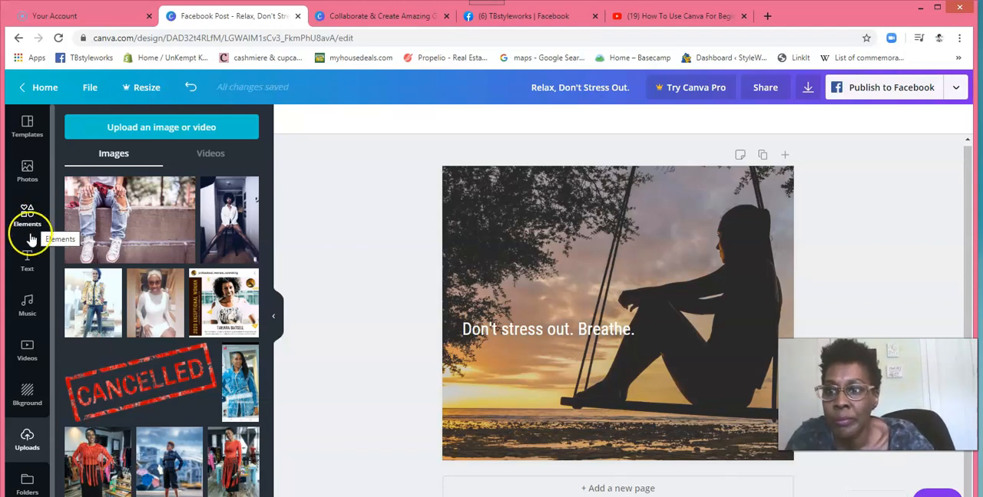
Step: Open the text library, then move the "Don't stress out. Breathe." line up, enlarge it to size 40.1 and extend its box leftward
{"action": "left_click", "coordinate": [28, 264]}
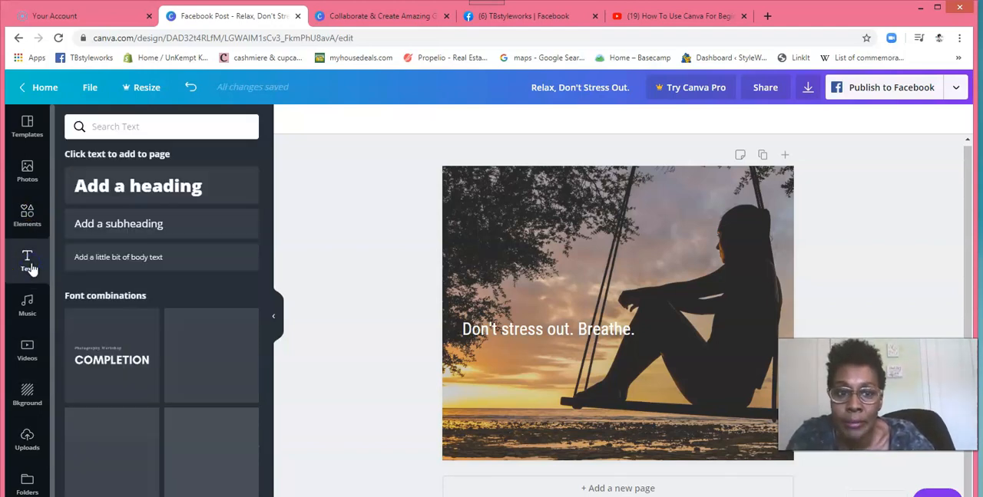
{"action": "left_click", "coordinate": [115, 126]}
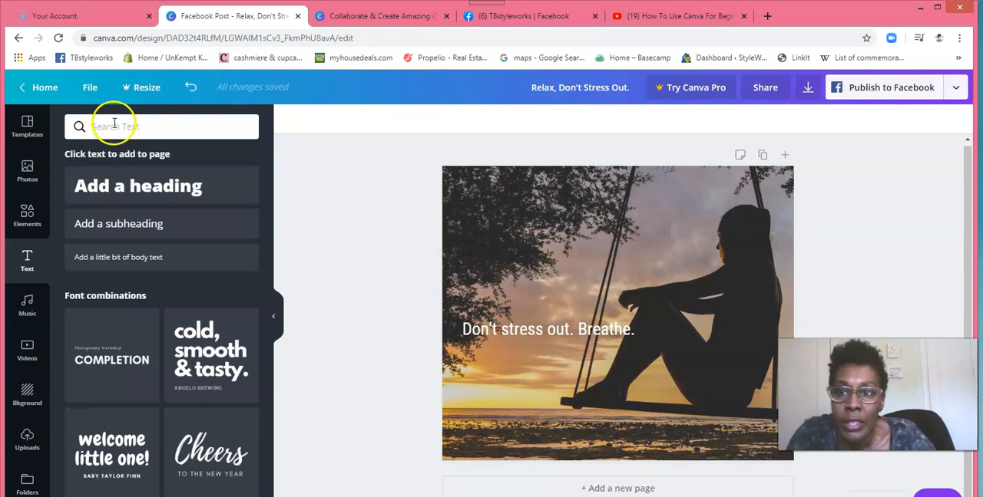
{"action": "left_click_drag", "start_coordinate": [581, 333], "coordinate": [619, 283]}
{"action": "key", "text": "BackSpace"}
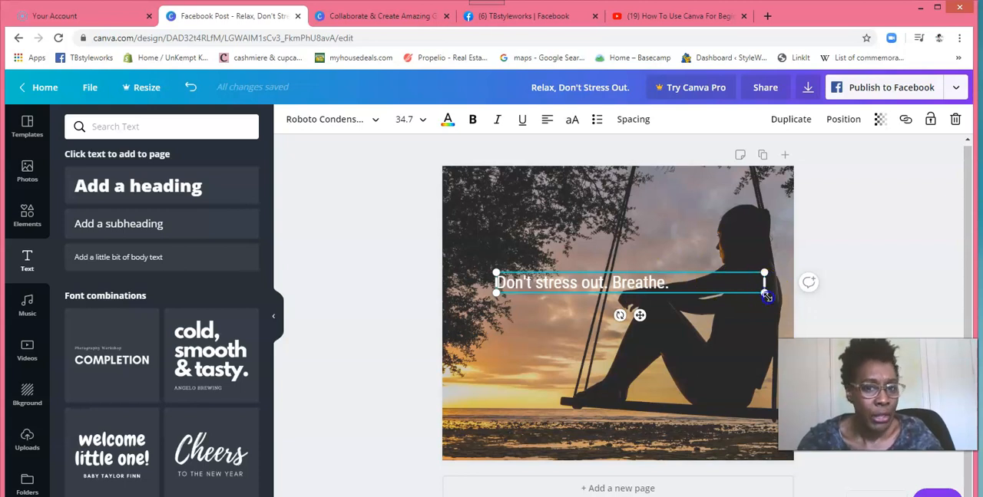
{"action": "left_click_drag", "start_coordinate": [802, 336], "coordinate": [803, 333]}
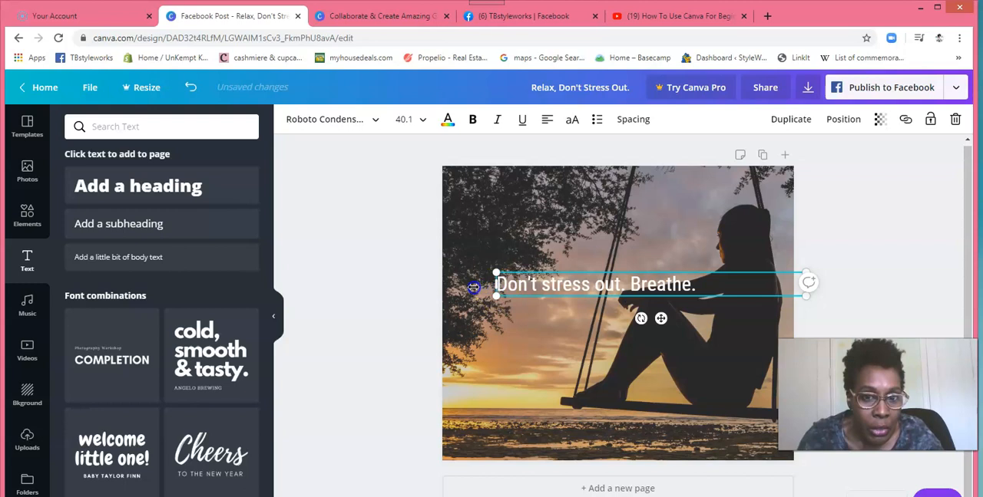
{"action": "left_click_drag", "start_coordinate": [474, 287], "coordinate": [449, 287]}
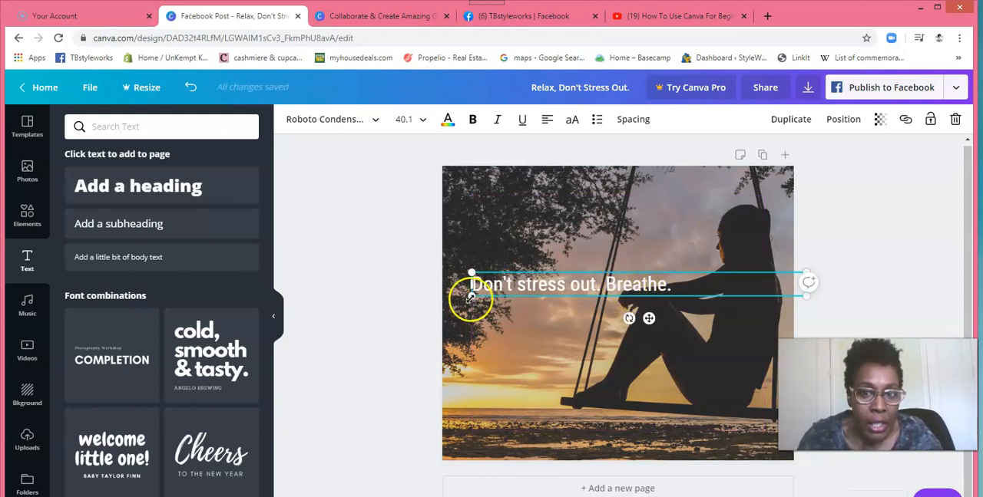
{"action": "left_click", "coordinate": [355, 288]}
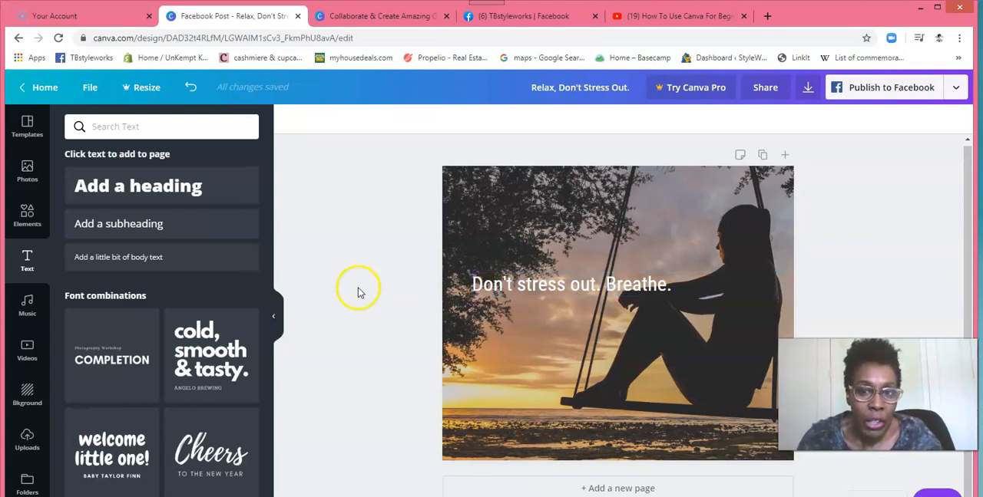
Step: Reposition the "Don't stress out. Breathe." line slightly to the left and lower, about level with the woman's knees
{"action": "left_click", "coordinate": [566, 281]}
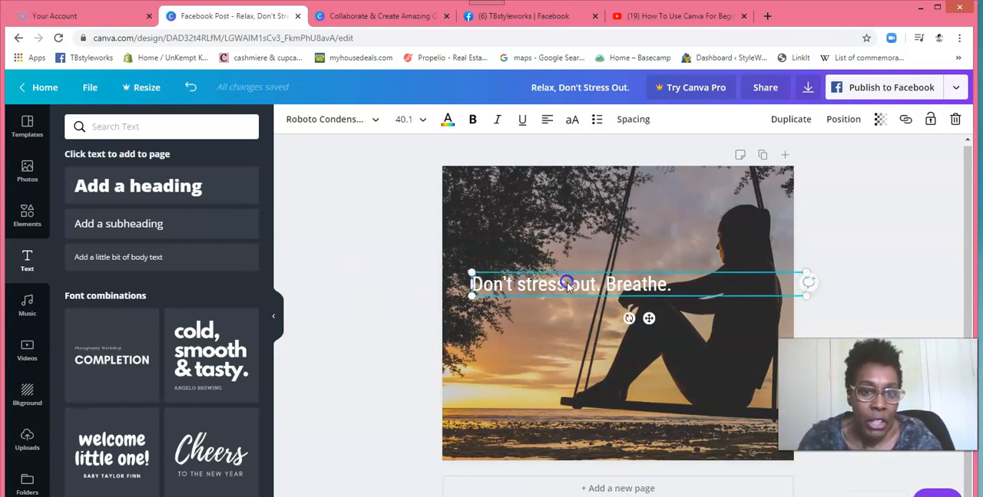
{"action": "left_click_drag", "start_coordinate": [592, 281], "coordinate": [583, 271]}
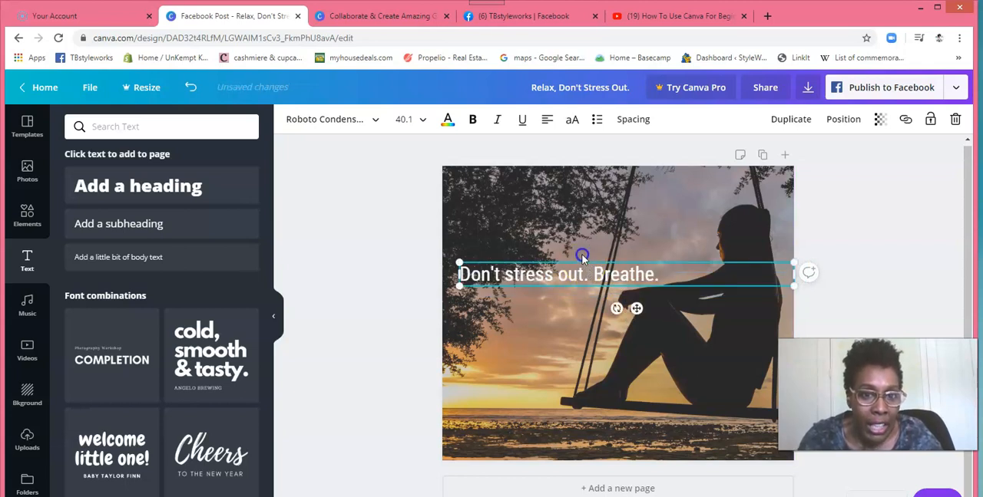
{"action": "key", "text": "shift+Left"}
{"action": "key", "text": "shift+Left"}
{"action": "key", "text": "shift+Left"}
{"action": "key", "text": "shift+Left"}
{"action": "key", "text": "shift+Left"}
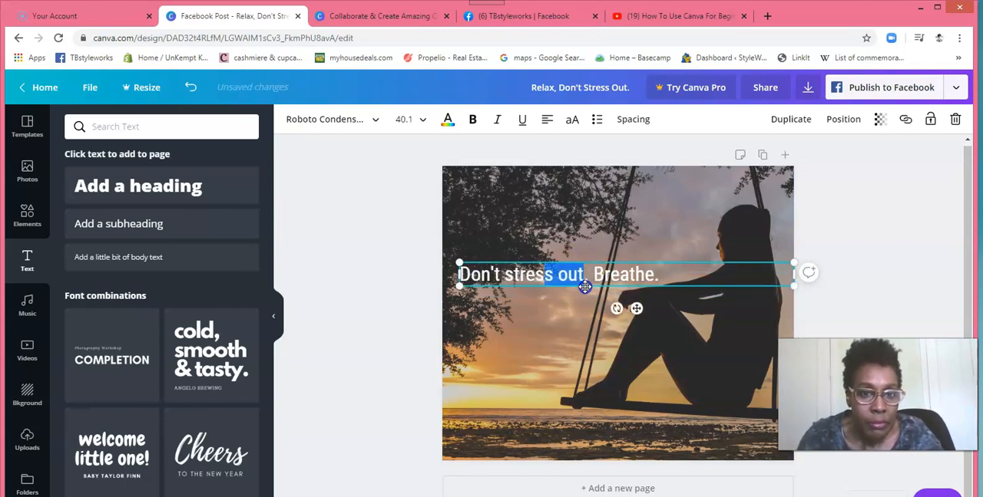
{"action": "left_click_drag", "start_coordinate": [585, 293], "coordinate": [587, 324]}
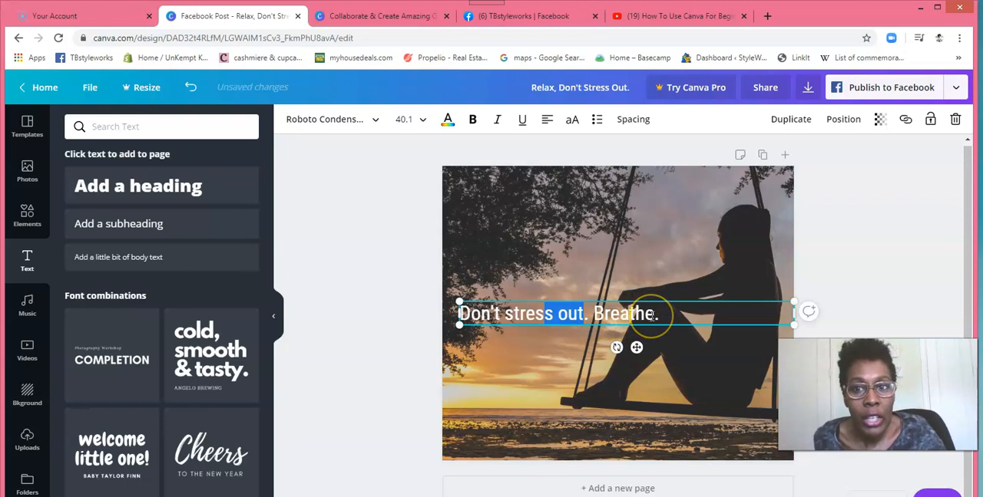
Step: Select the whole "Don't stress out. Breathe." line and try the Adumu Regular and Advent Pro Bold fonts on it
{"action": "left_click", "coordinate": [486, 316]}
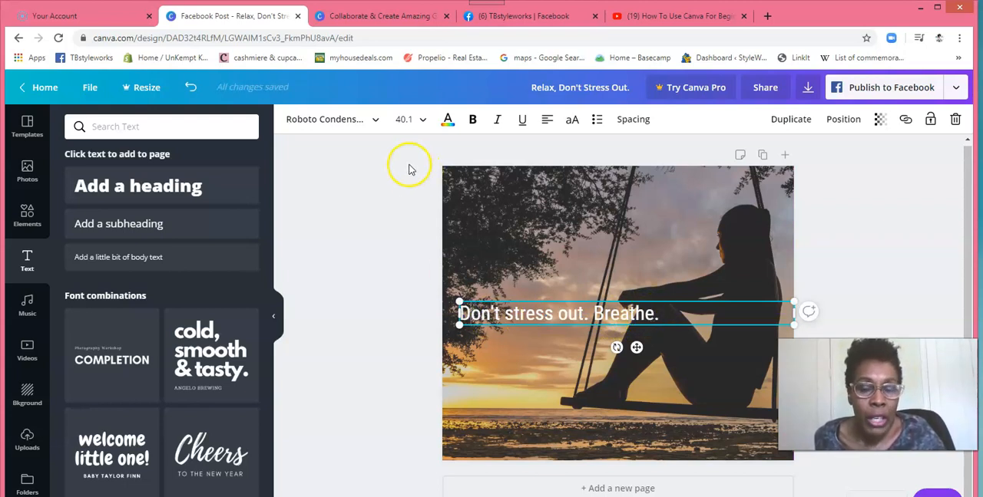
{"action": "left_click", "coordinate": [376, 121]}
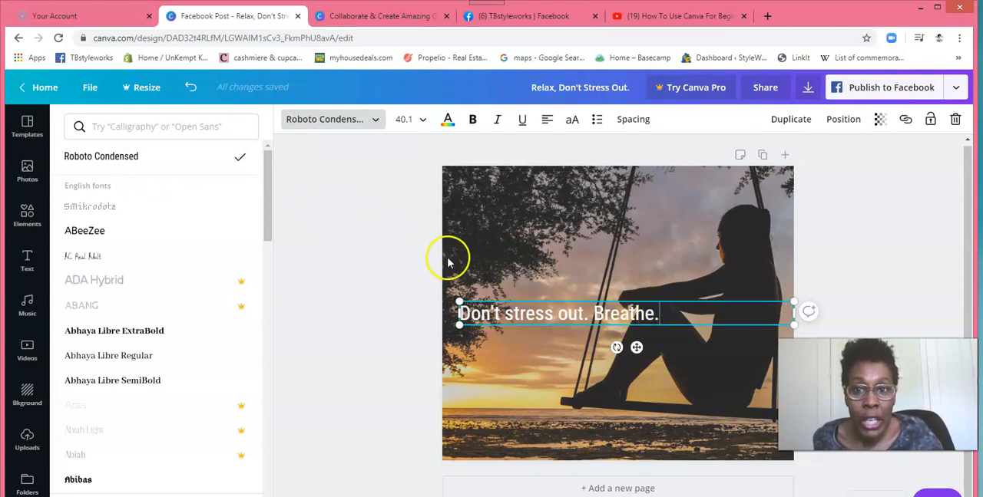
{"action": "left_click_drag", "start_coordinate": [664, 315], "coordinate": [463, 309]}
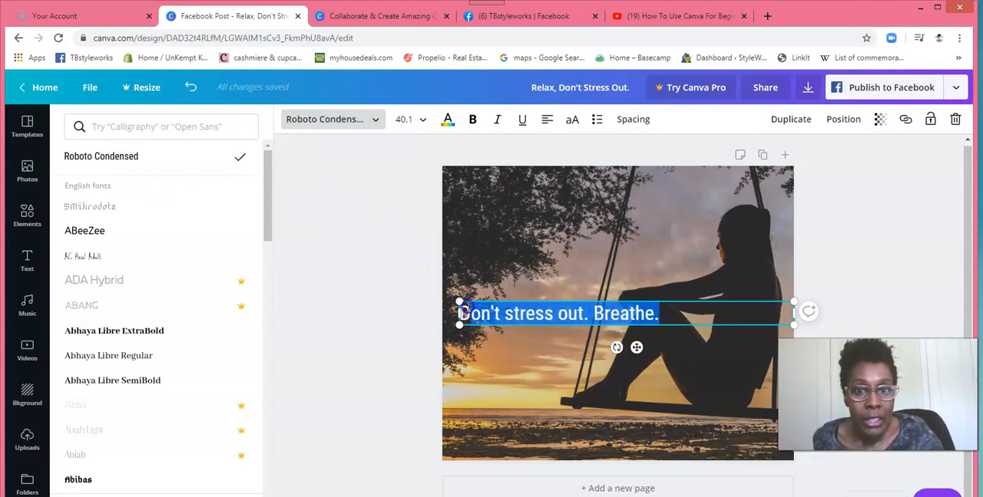
{"action": "left_click", "coordinate": [377, 122]}
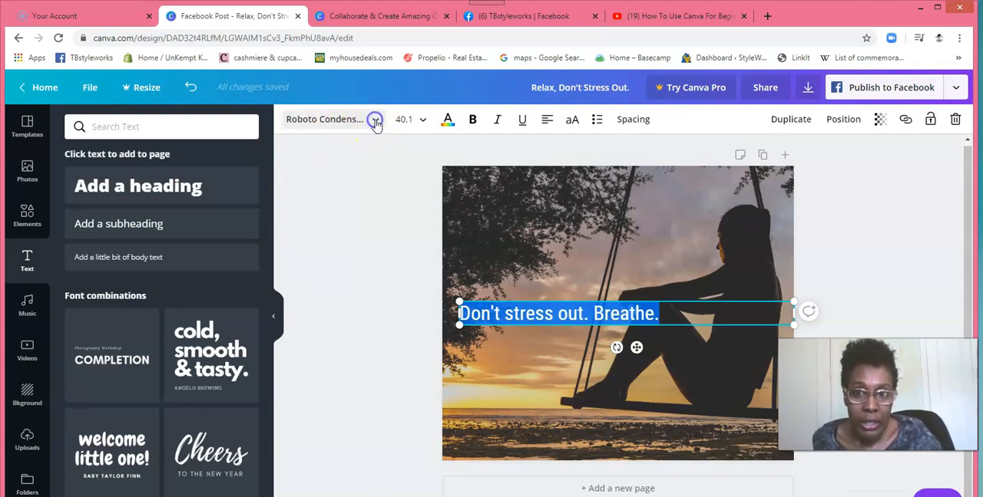
{"action": "left_click", "coordinate": [377, 123]}
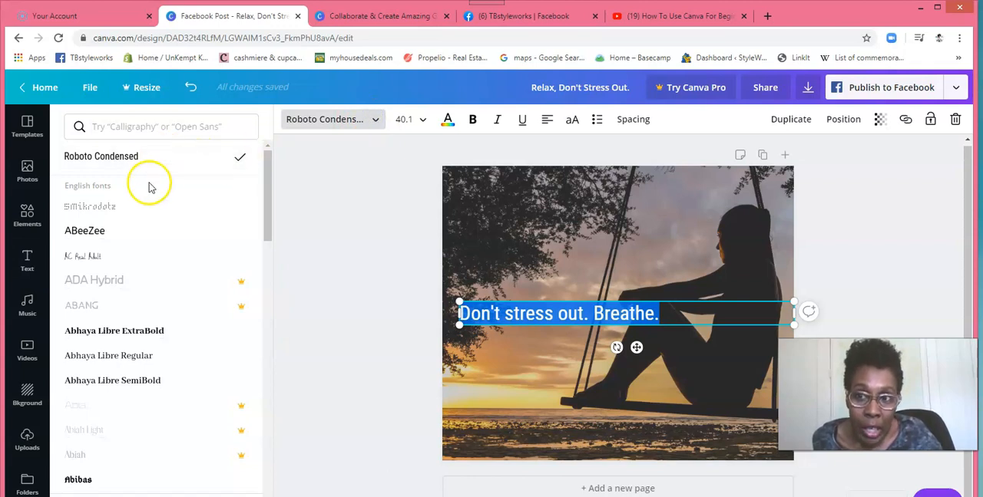
{"action": "left_click_drag", "start_coordinate": [266, 220], "coordinate": [265, 239]}
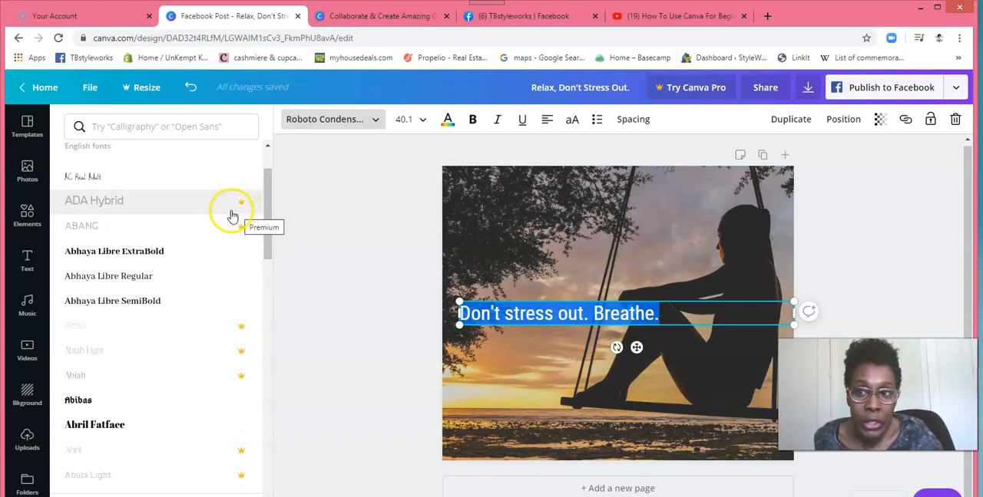
{"action": "left_click_drag", "start_coordinate": [267, 233], "coordinate": [268, 351]}
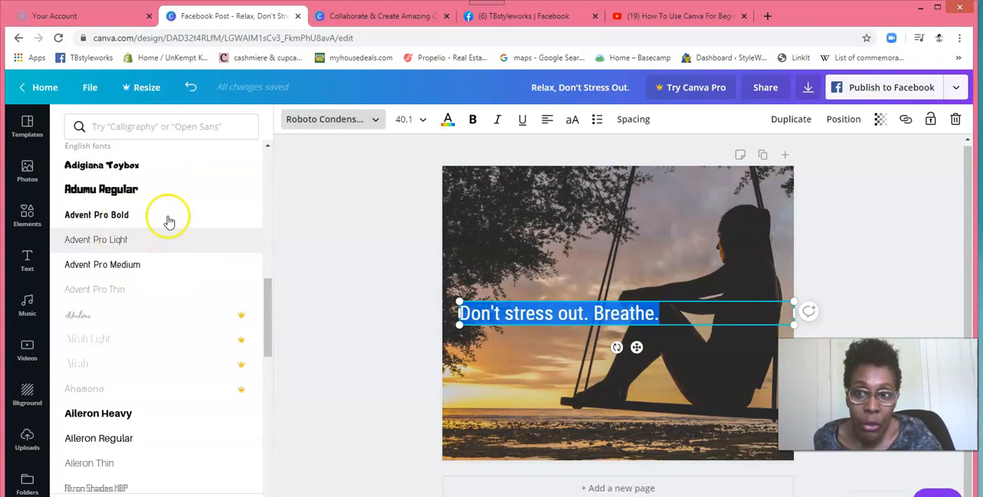
{"action": "left_click", "coordinate": [123, 193]}
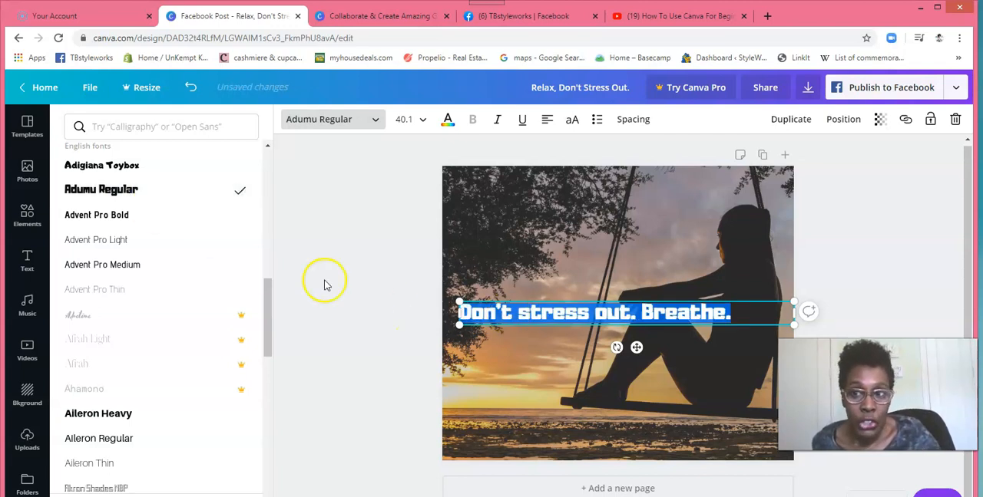
{"action": "left_click", "coordinate": [91, 221]}
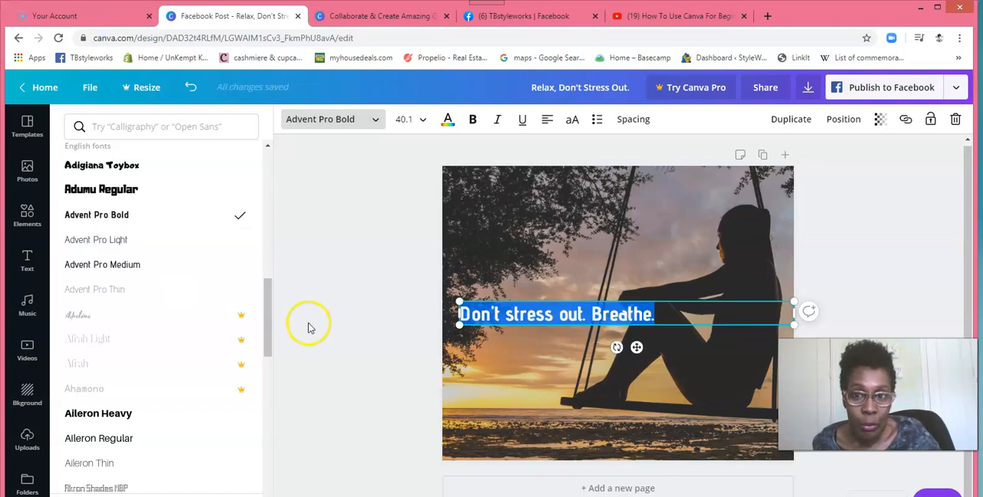
Step: Try Alegreya Sans Black on the selected line, and settle on the Aleo font
{"action": "left_click_drag", "start_coordinate": [269, 307], "coordinate": [277, 418]}
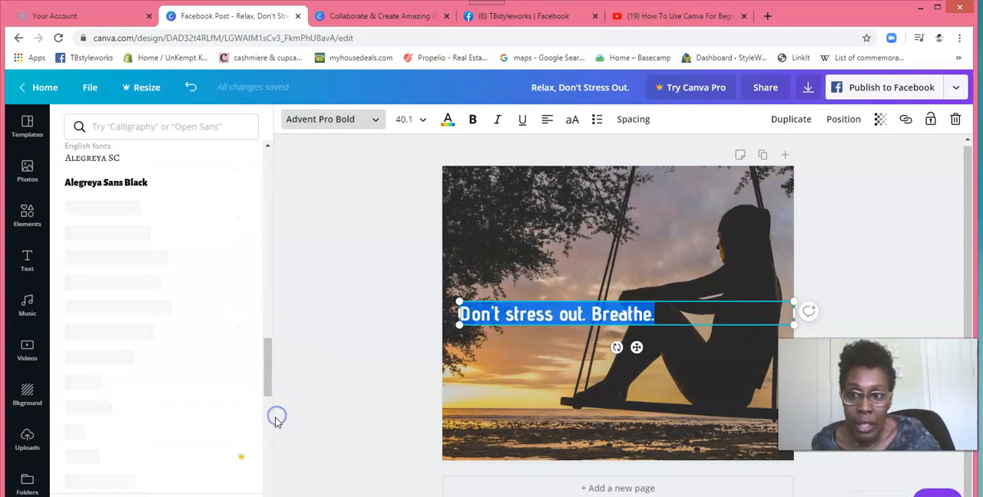
{"action": "left_click", "coordinate": [133, 189]}
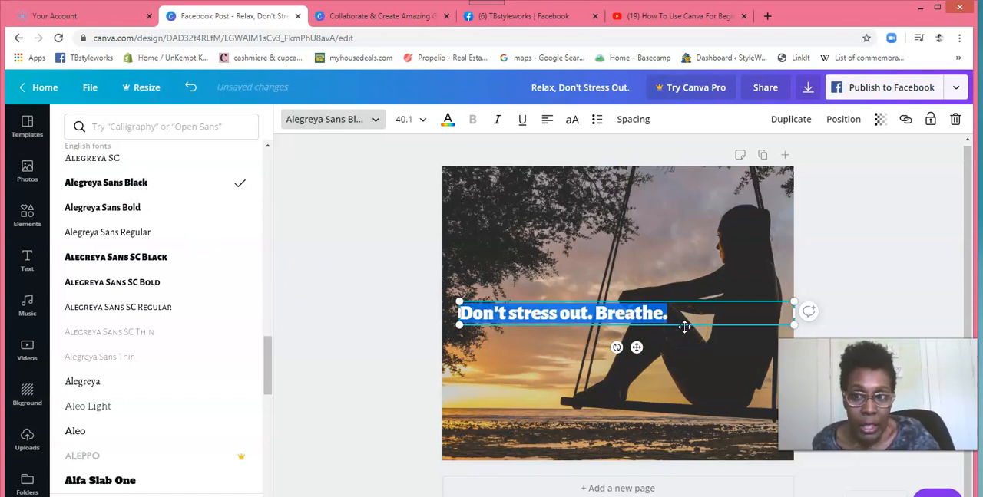
{"action": "left_click_drag", "start_coordinate": [269, 358], "coordinate": [269, 382]}
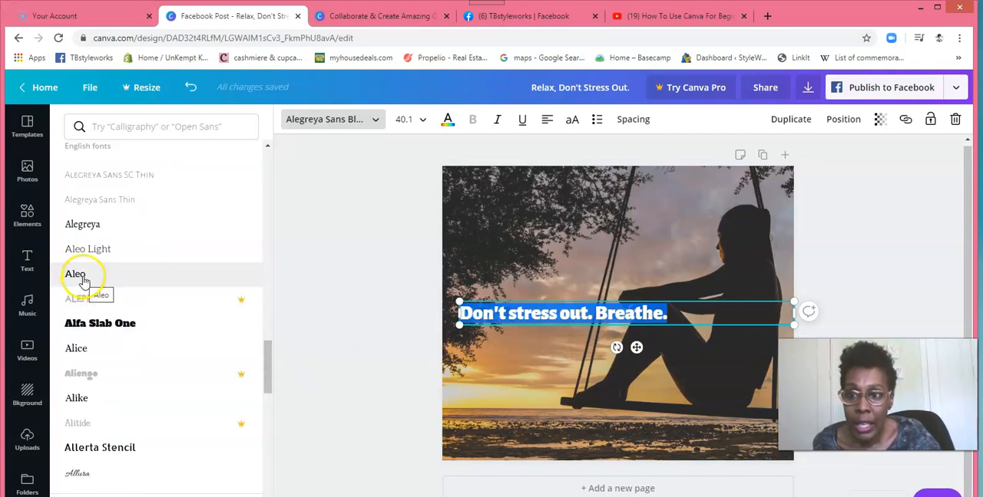
{"action": "left_click", "coordinate": [77, 274]}
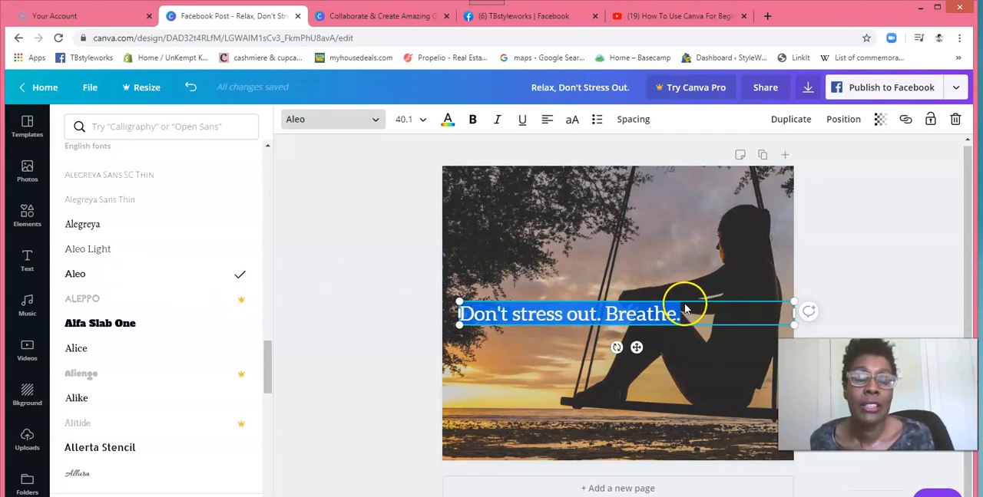
{"action": "left_click", "coordinate": [622, 288]}
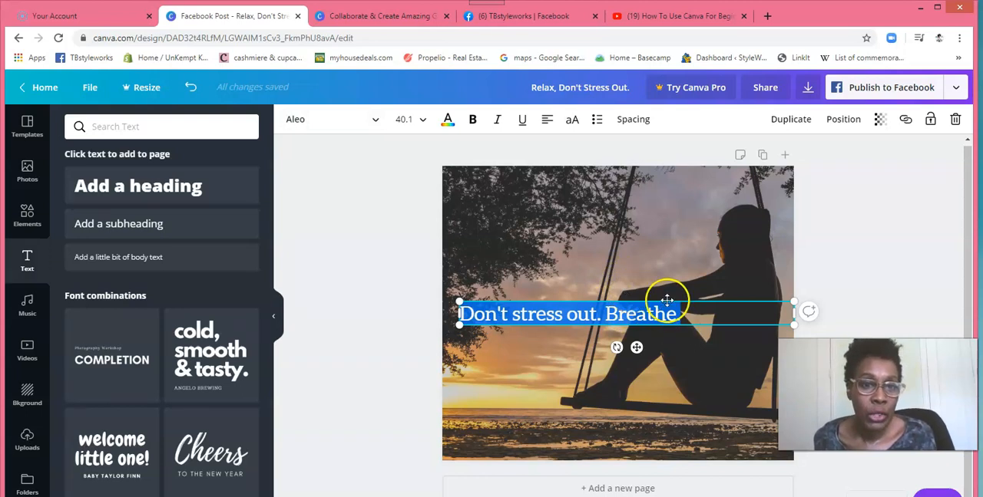
Step: Move the "Don't stress out. Breathe." line up and slightly left, about level with the woman's chin
{"action": "left_click", "coordinate": [376, 122]}
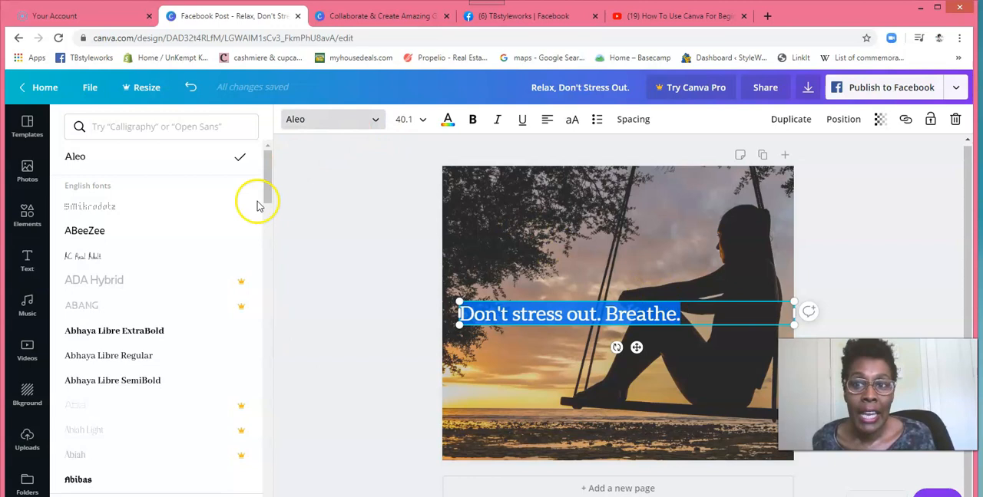
{"action": "left_click_drag", "start_coordinate": [268, 173], "coordinate": [268, 155]}
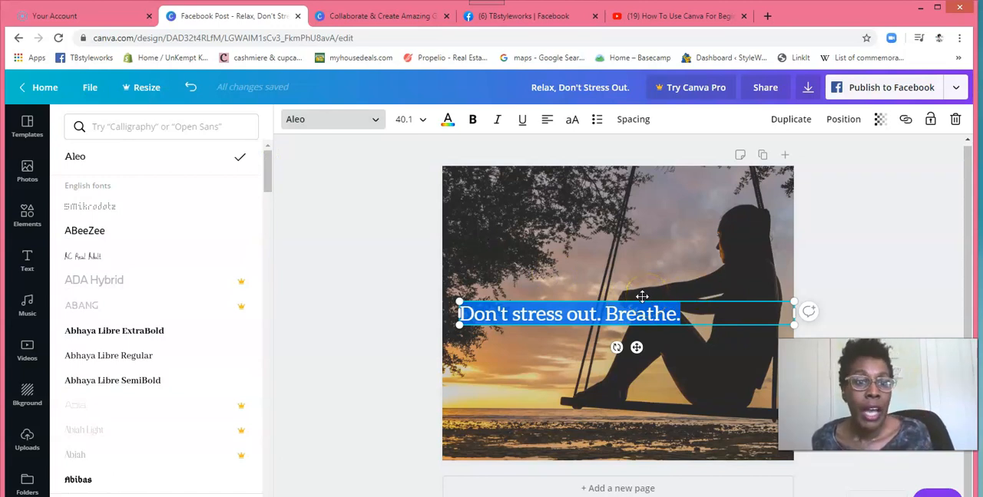
{"action": "left_click_drag", "start_coordinate": [643, 299], "coordinate": [643, 276]}
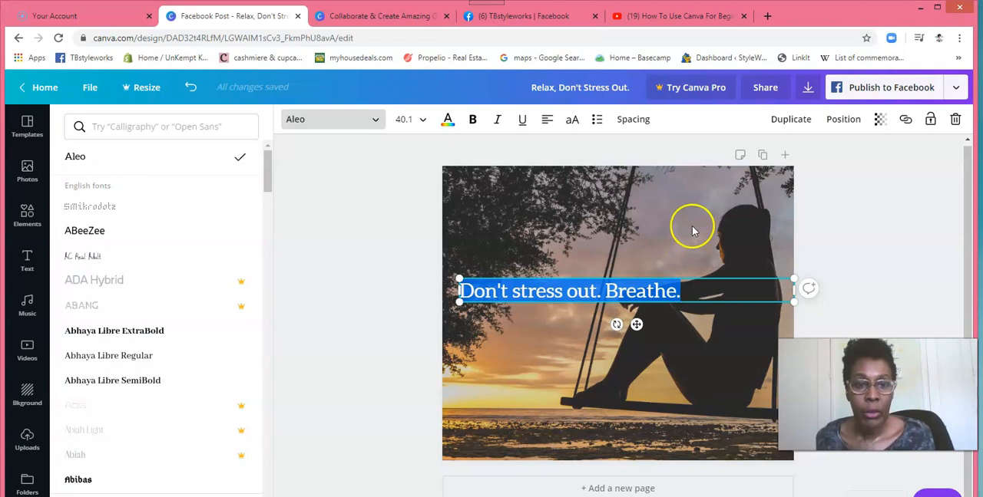
{"action": "left_click", "coordinate": [848, 222]}
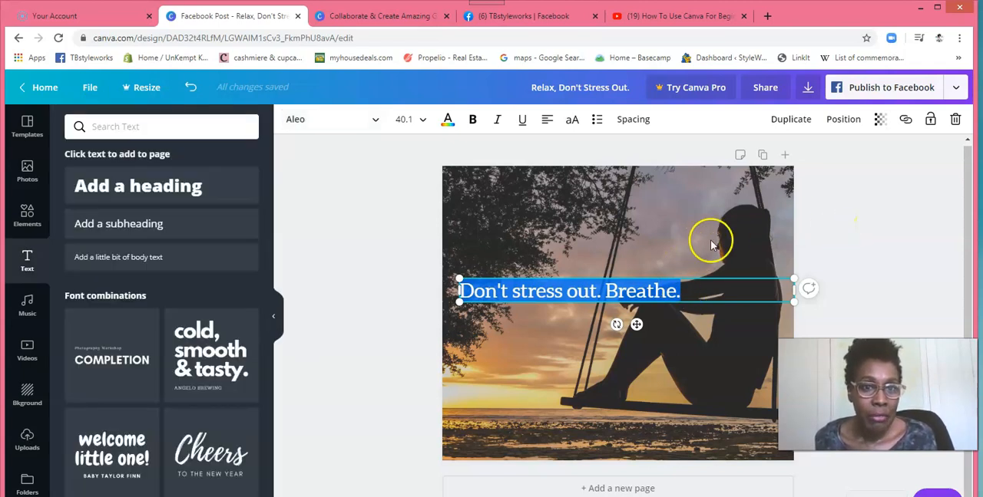
{"action": "left_click", "coordinate": [427, 253]}
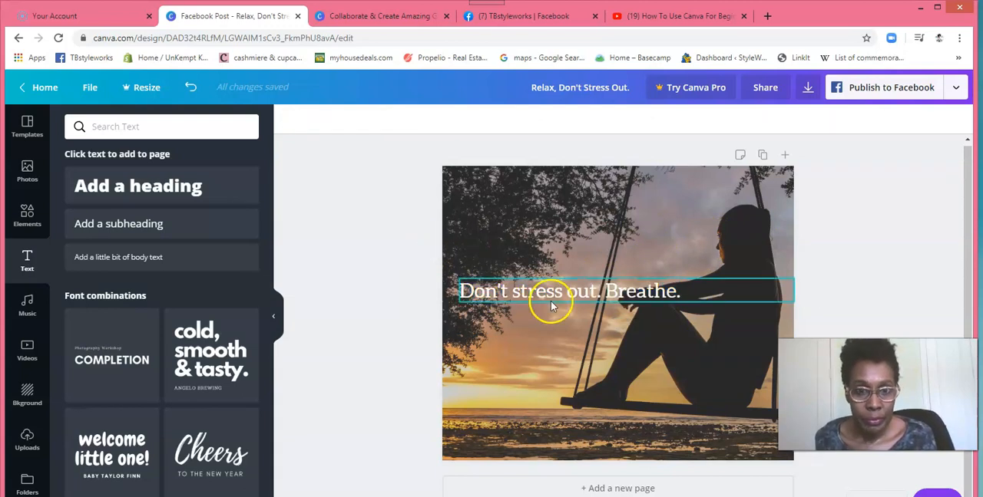
{"action": "left_click", "coordinate": [605, 288]}
{"action": "left_click_drag", "start_coordinate": [605, 282], "coordinate": [593, 242]}
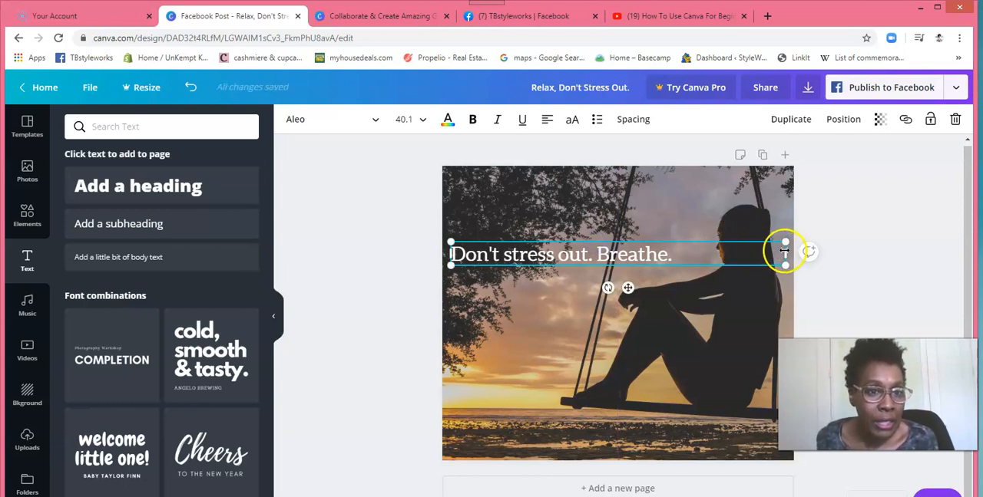
Step: Narrow the text box so that "Breathe." wraps onto a second line below "Don't stress out."
{"action": "left_click_drag", "start_coordinate": [783, 253], "coordinate": [562, 252]}
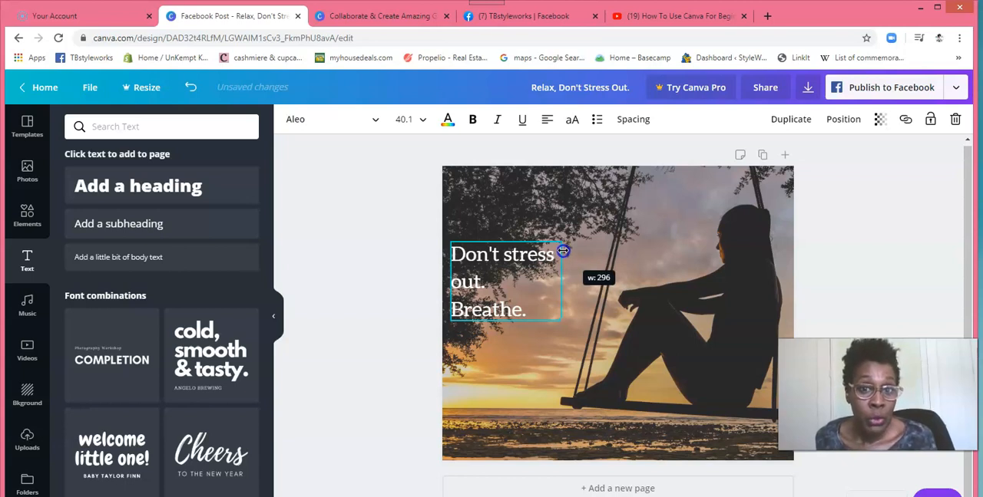
{"action": "left_click_drag", "start_coordinate": [563, 251], "coordinate": [538, 250]}
{"action": "left_click_drag", "start_coordinate": [548, 249], "coordinate": [663, 252]}
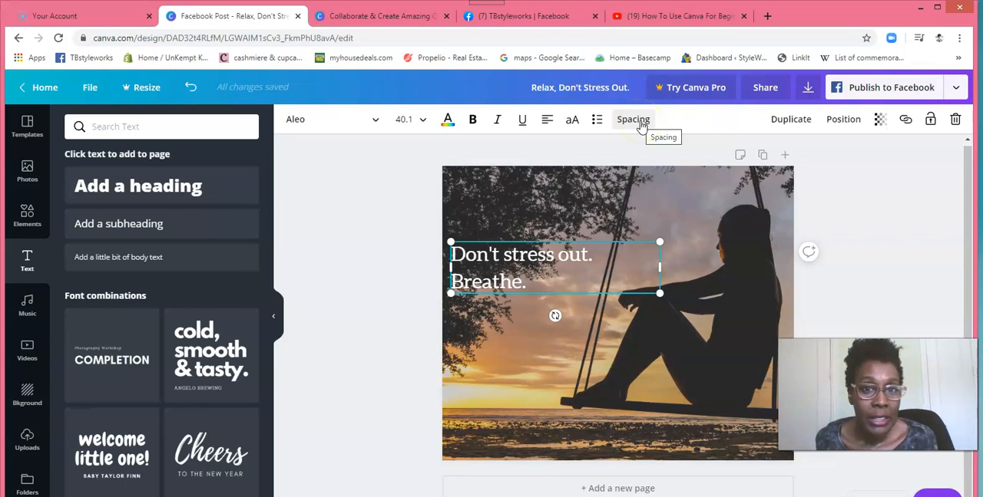
Step: Set the text's letter spacing to 19 and its line height to 1.2
{"action": "left_click", "coordinate": [639, 122]}
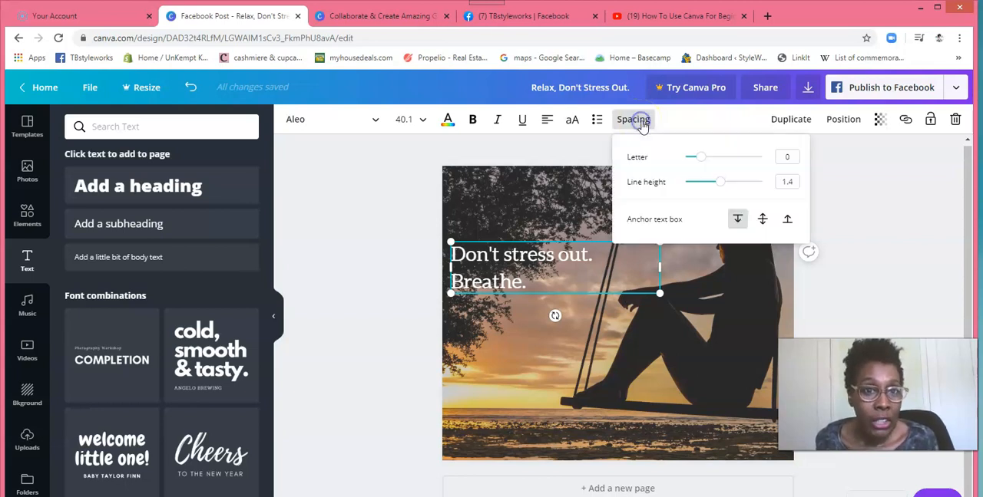
{"action": "left_click", "coordinate": [699, 158]}
{"action": "mouse_move", "coordinate": [699, 159]}
{"action": "left_mouse_down"}
{"action": "mouse_move", "coordinate": [689, 160]}
{"action": "mouse_move", "coordinate": [739, 156]}
{"action": "mouse_move", "coordinate": [706, 159]}
{"action": "left_mouse_up"}
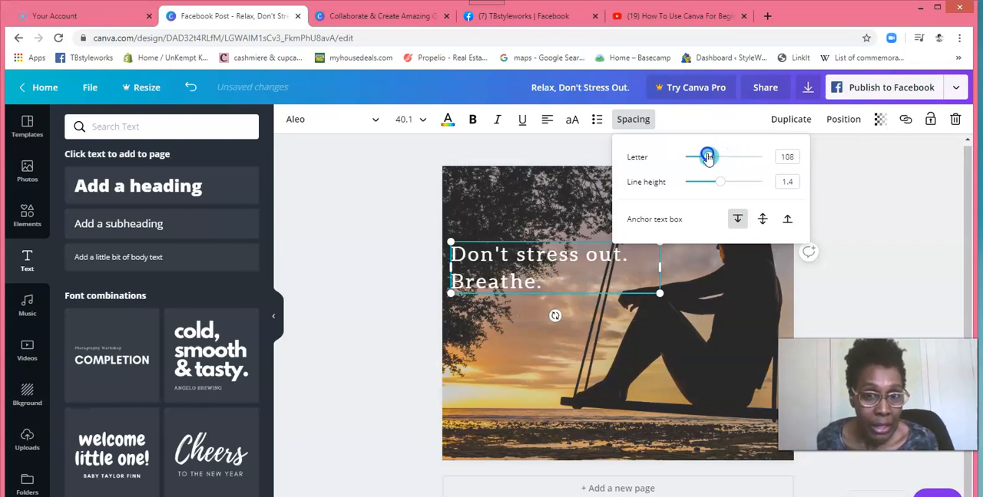
{"action": "left_click_drag", "start_coordinate": [702, 158], "coordinate": [697, 159]}
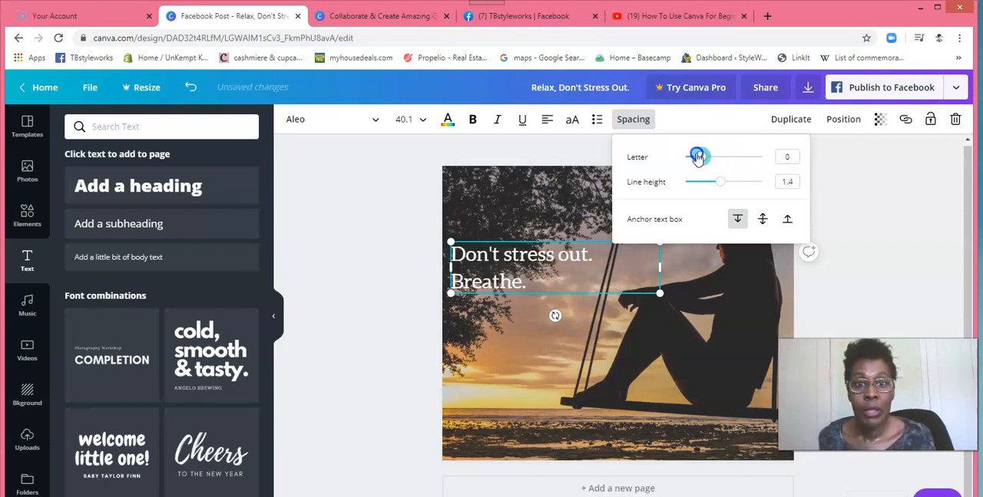
{"action": "left_click", "coordinate": [720, 183]}
{"action": "mouse_move", "coordinate": [718, 185]}
{"action": "left_mouse_down"}
{"action": "mouse_move", "coordinate": [700, 183]}
{"action": "mouse_move", "coordinate": [756, 182]}
{"action": "mouse_move", "coordinate": [712, 182]}
{"action": "left_mouse_up"}
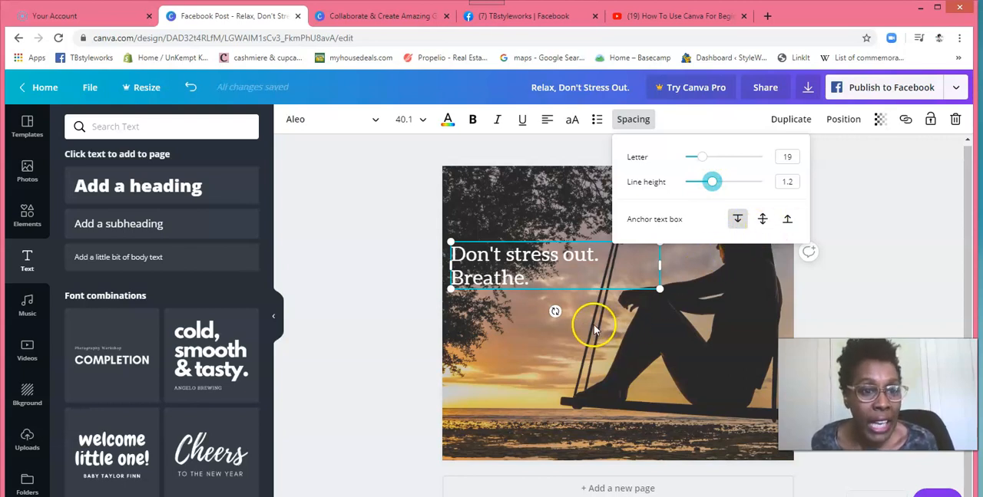
{"action": "left_click", "coordinate": [512, 326]}
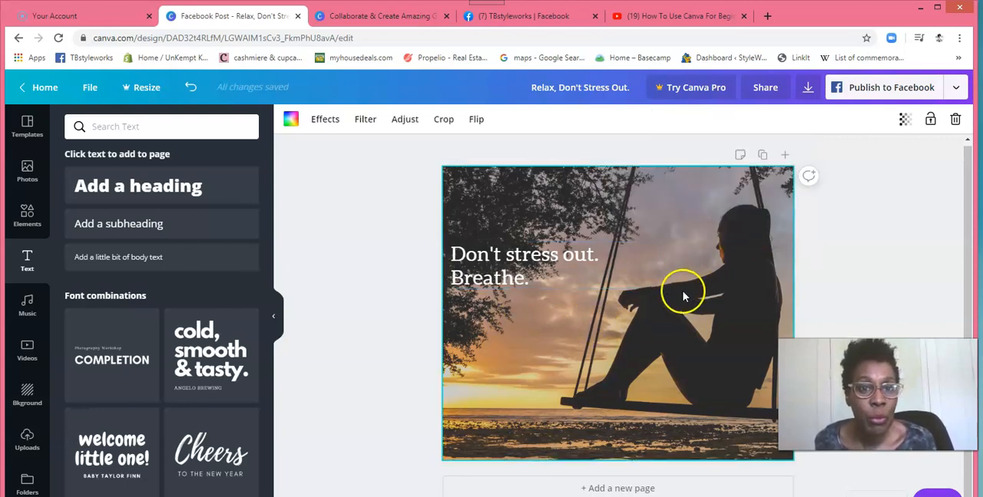
Step: Widen the text box until "Don't stress out. Breathe." fits on a single line, reaching the woman's face
{"action": "left_click", "coordinate": [591, 270]}
{"action": "left_click_drag", "start_coordinate": [659, 266], "coordinate": [717, 263]}
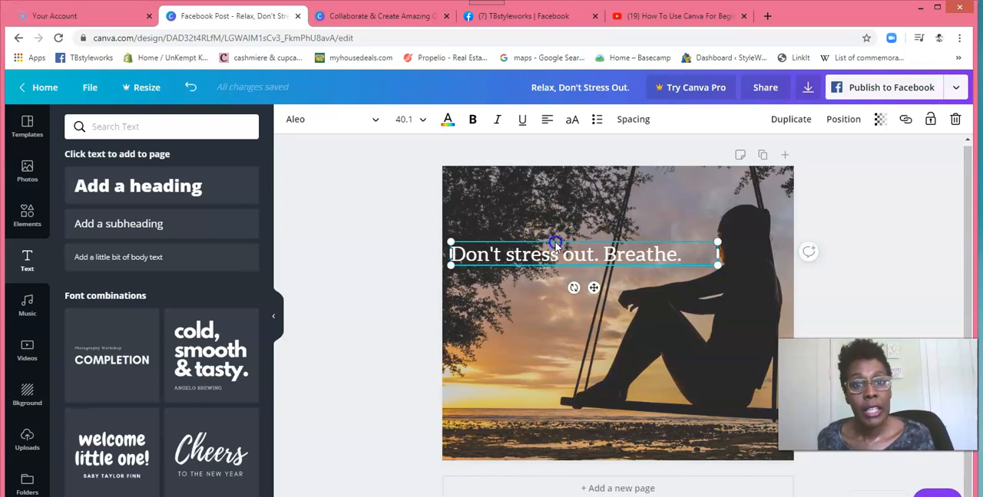
{"action": "left_click", "coordinate": [532, 307]}
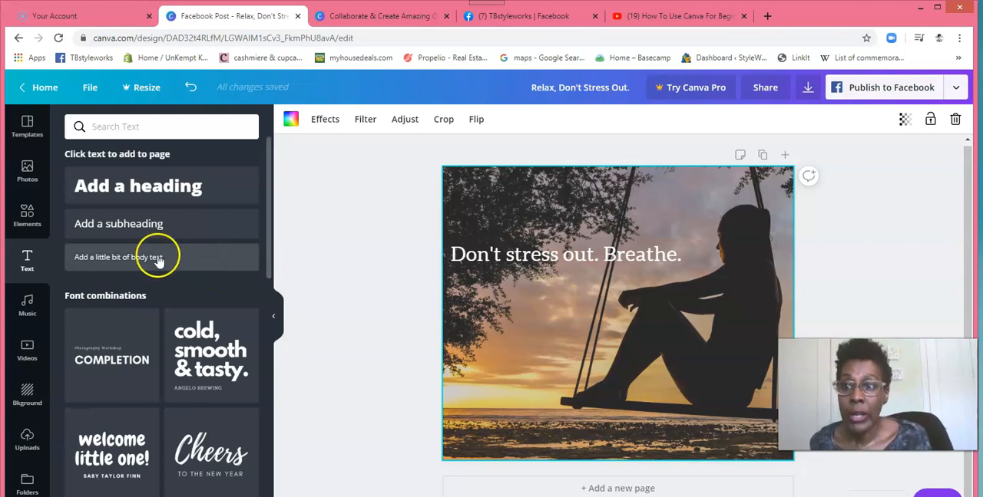
Step: Add a heading reading "Dont stress out" below the existing line and shift it slightly left
{"action": "left_click", "coordinate": [28, 271]}
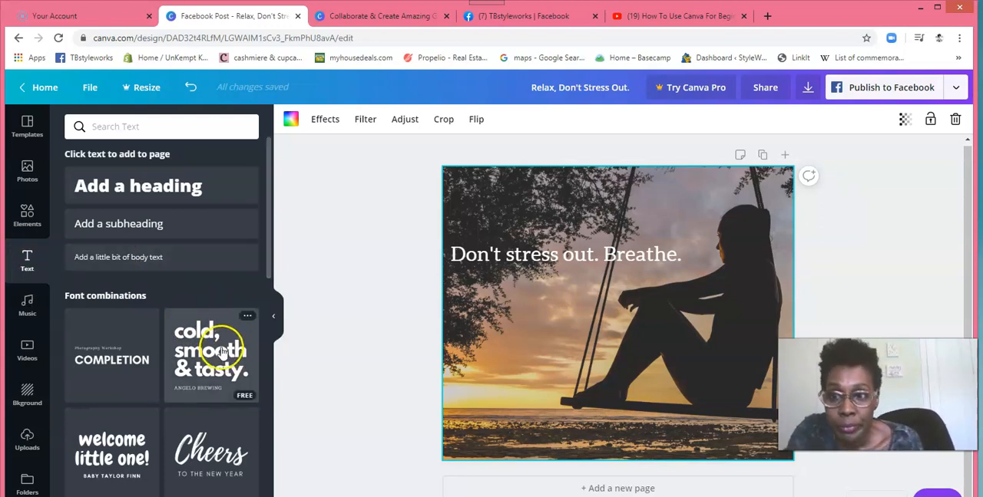
{"action": "left_click", "coordinate": [151, 187]}
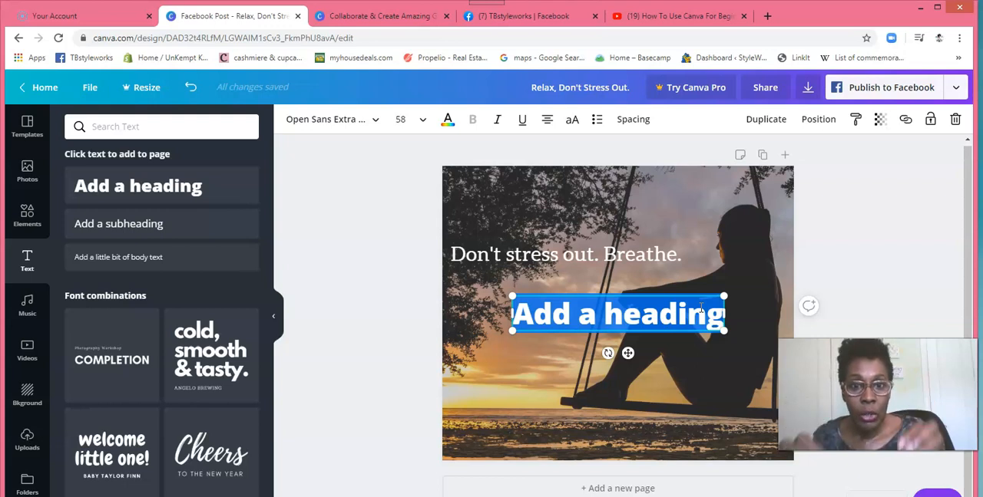
{"action": "type", "text": "Dont"}
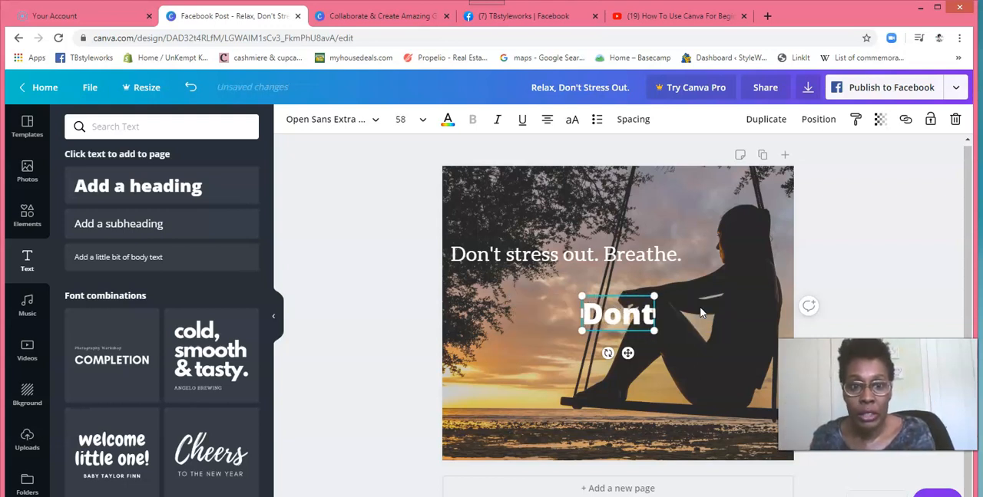
{"action": "type", "text": " stress out"}
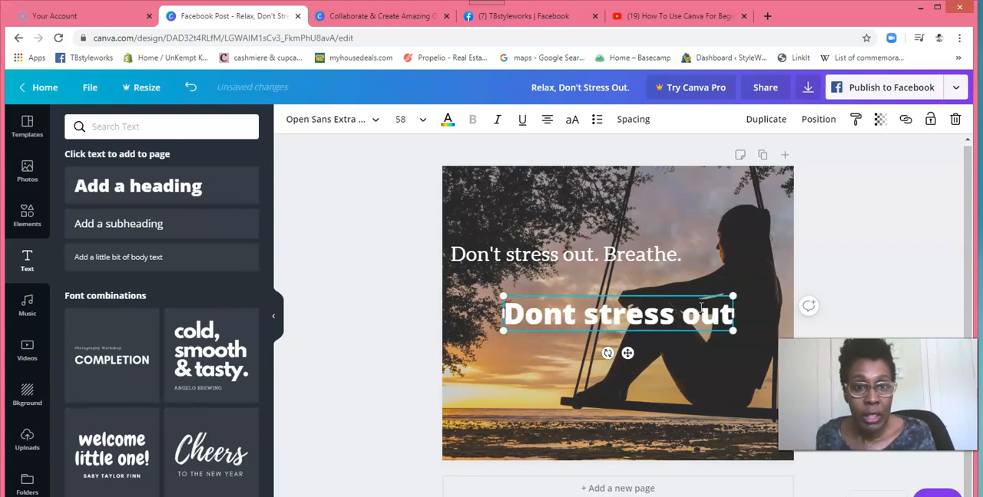
{"action": "left_click_drag", "start_coordinate": [647, 271], "coordinate": [622, 289]}
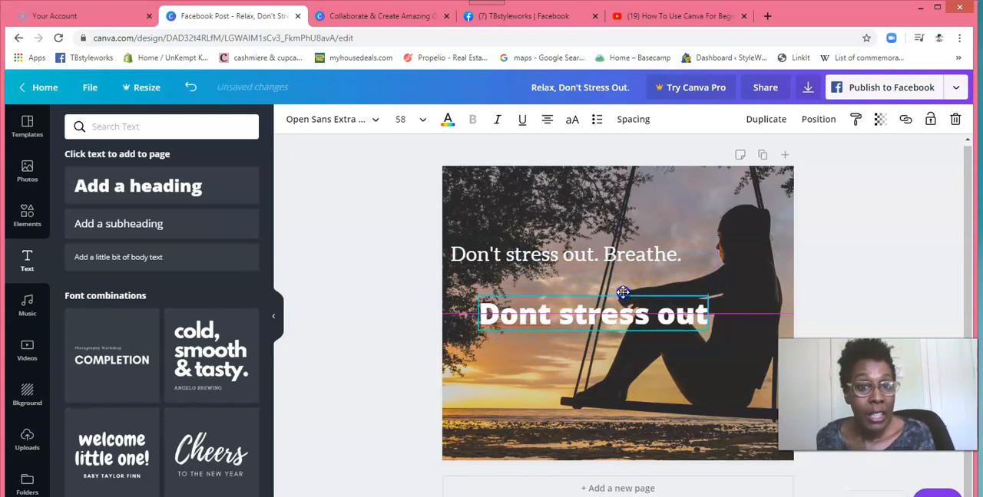
Step: Add a subheading reading "Dont stress out" directly below the bold heading
{"action": "left_click", "coordinate": [143, 241]}
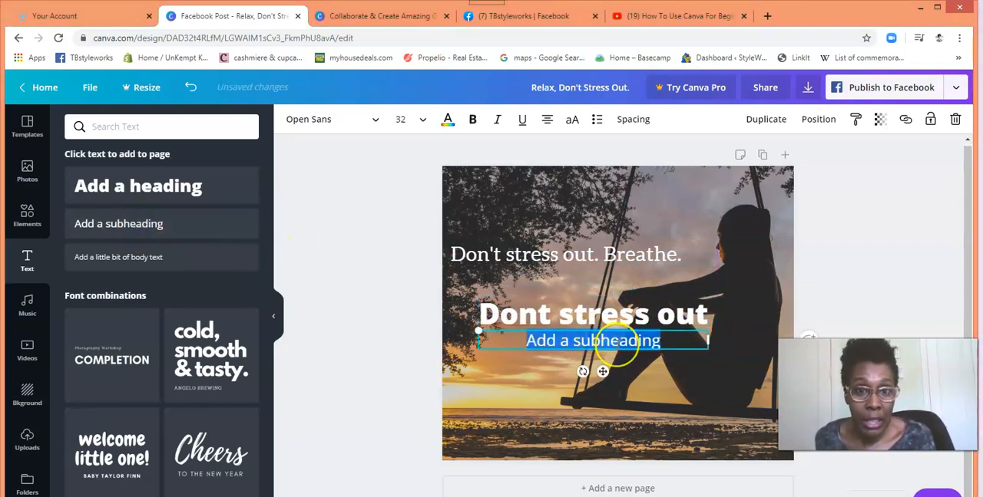
{"action": "type", "text": "Dont st"}
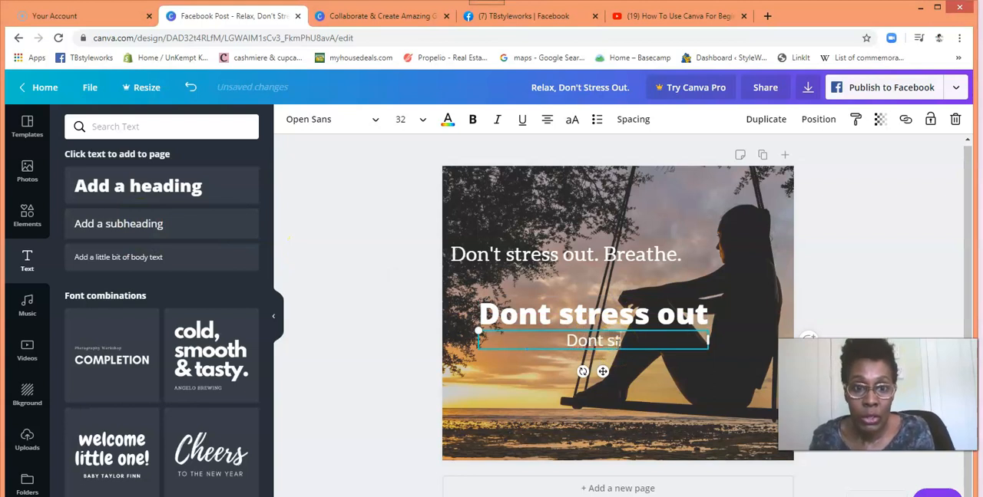
{"action": "type", "text": "ress out"}
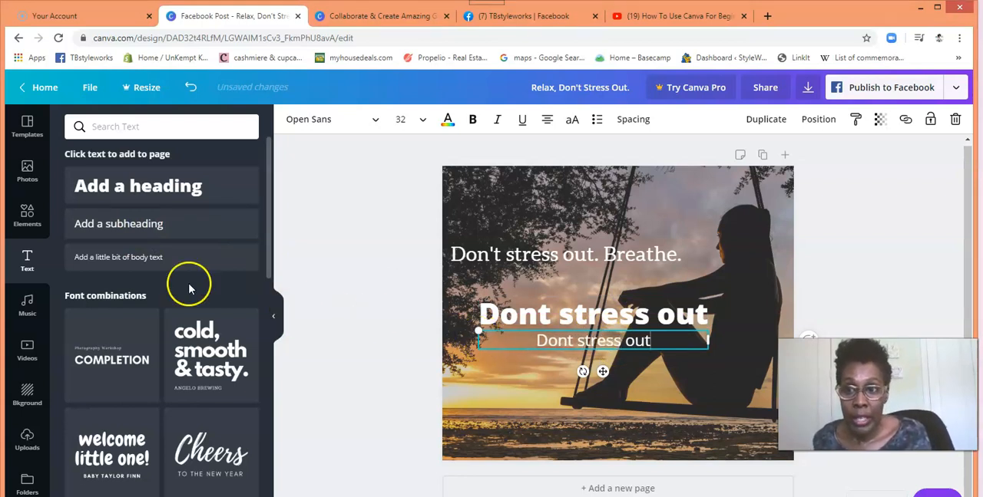
Step: Add a line of body text reading "dont stress out" below the subheading and colour it white
{"action": "left_click", "coordinate": [135, 259]}
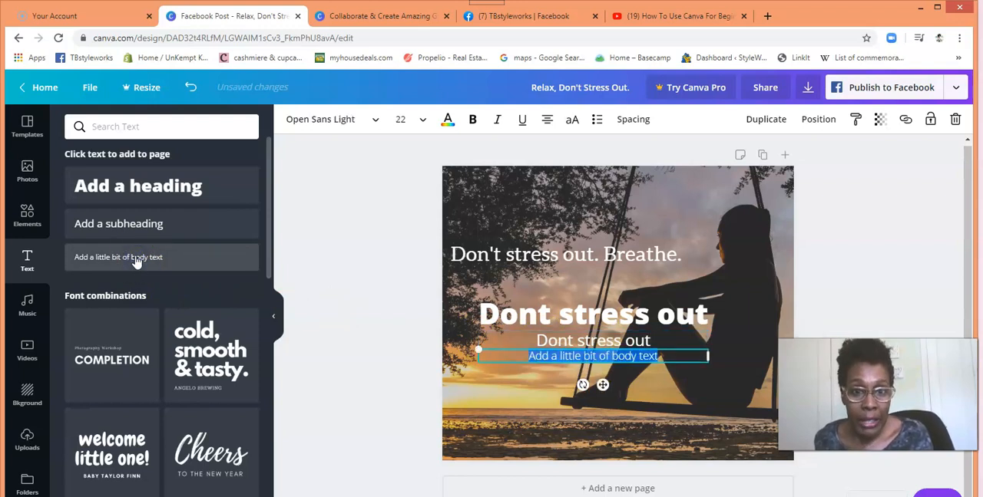
{"action": "key", "text": "BackSpace"}
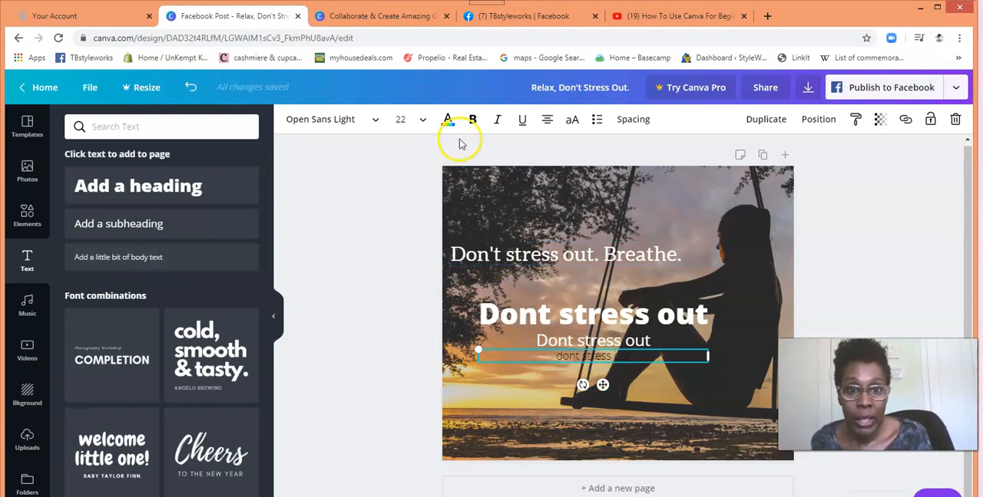
{"action": "left_click_drag", "start_coordinate": [641, 359], "coordinate": [554, 358]}
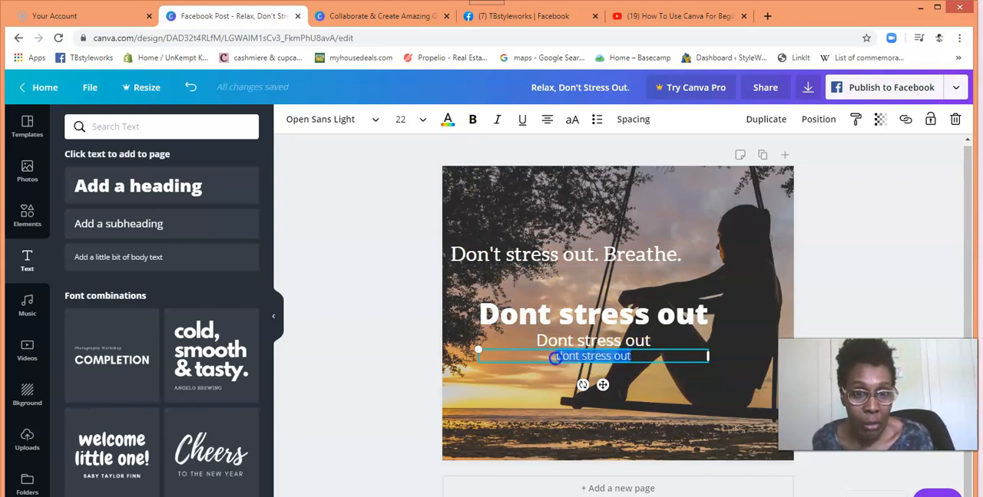
{"action": "left_click", "coordinate": [447, 121]}
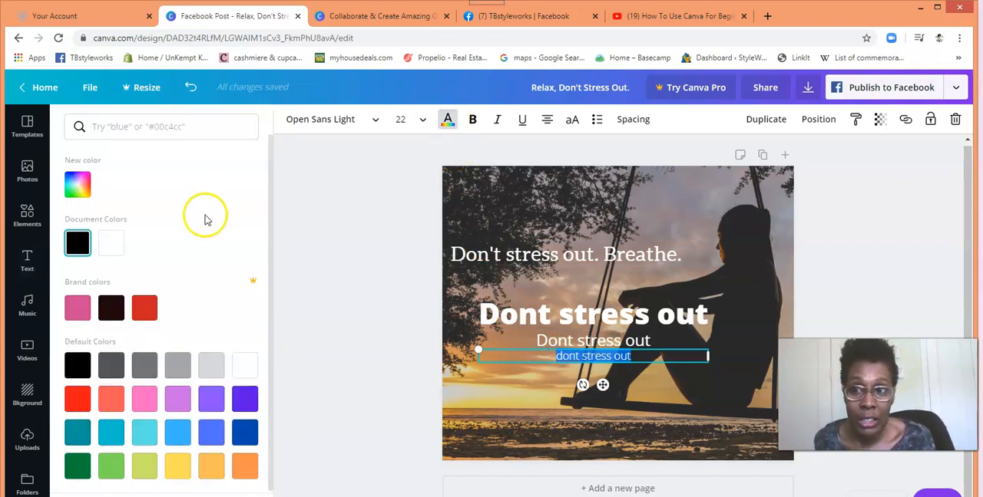
{"action": "left_click", "coordinate": [114, 244]}
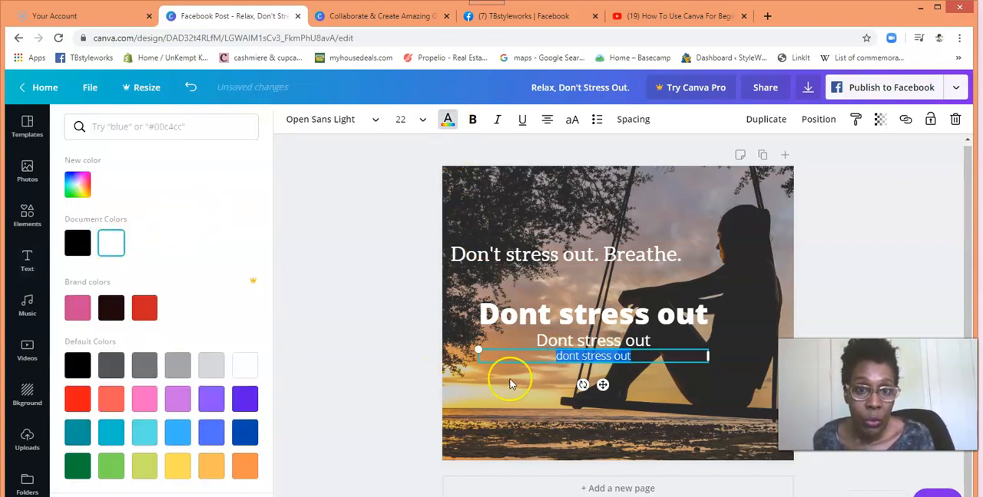
{"action": "left_click", "coordinate": [511, 392]}
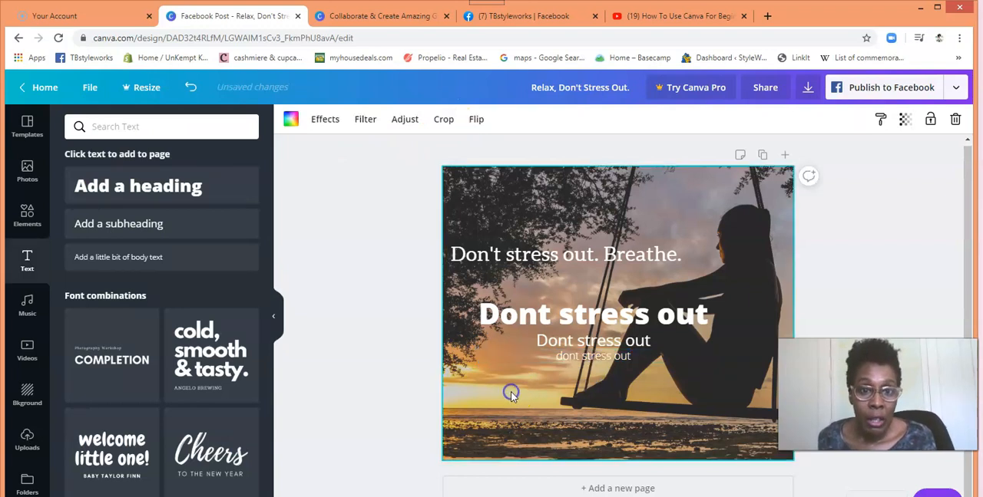
Step: Delete the "Dont stress out" body text, subheading and heading, keeping only the "Don't stress out. Breathe." line
{"action": "left_click_drag", "start_coordinate": [581, 356], "coordinate": [525, 361]}
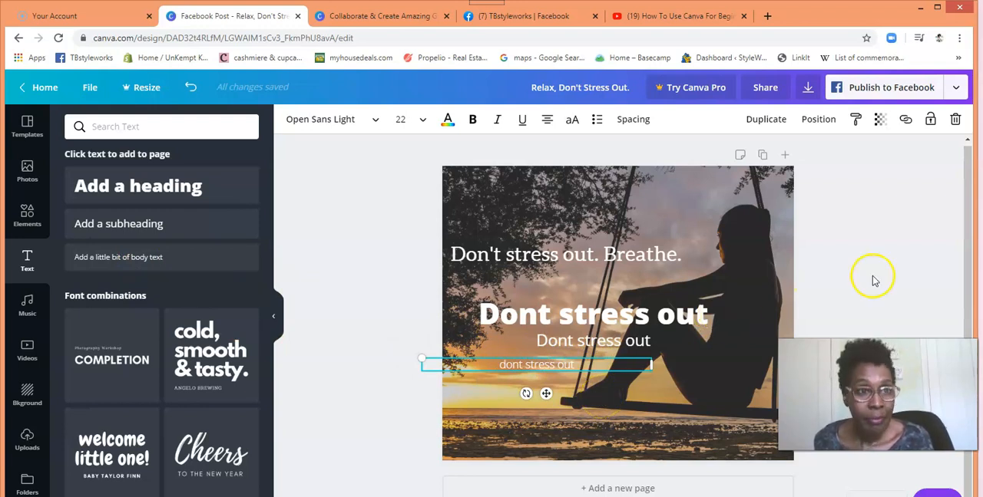
{"action": "left_click", "coordinate": [954, 119]}
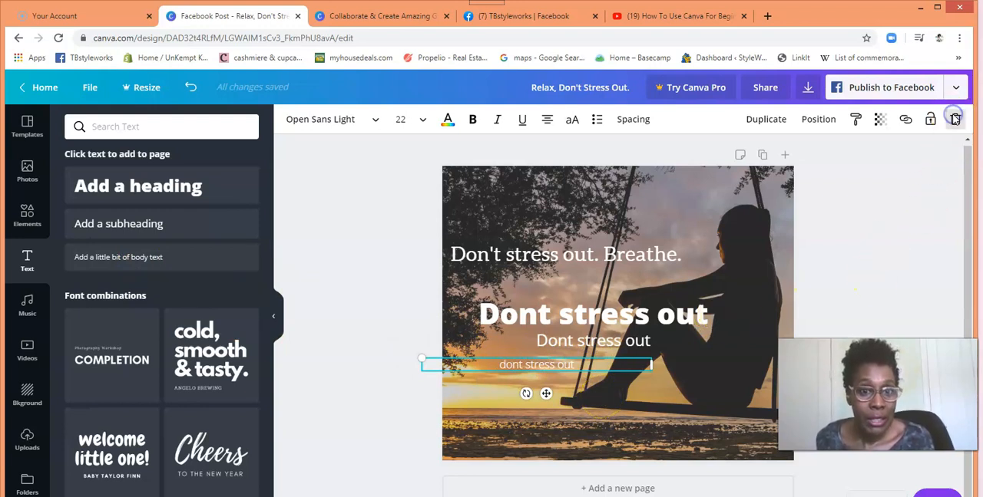
{"action": "left_click", "coordinate": [617, 344]}
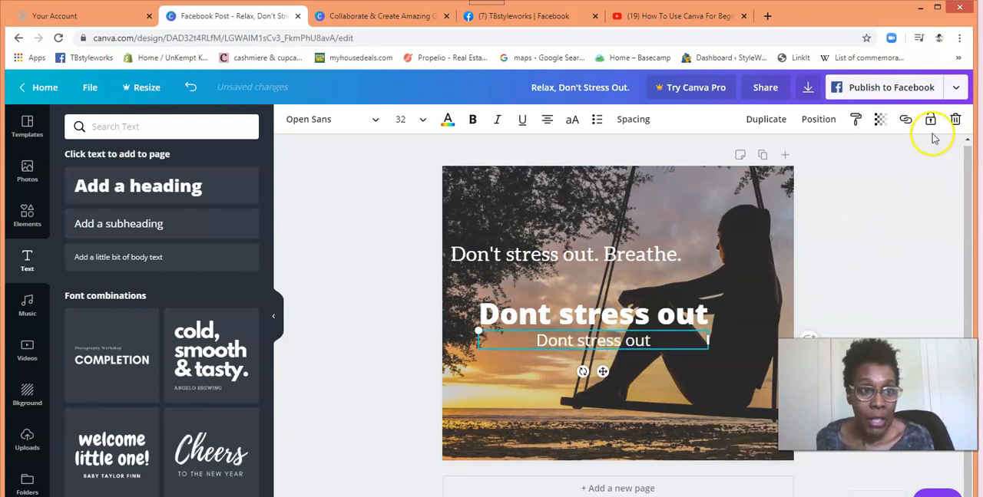
{"action": "left_click", "coordinate": [954, 119]}
{"action": "left_click", "coordinate": [657, 311]}
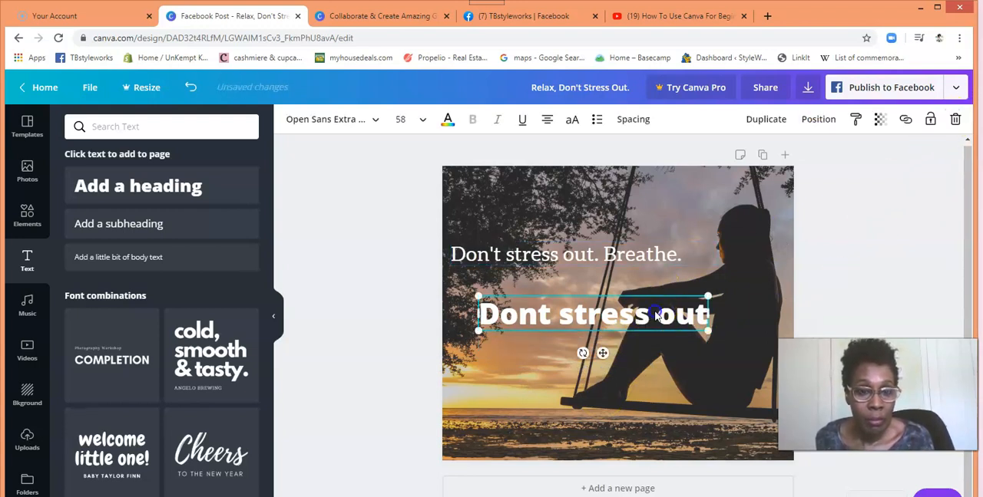
{"action": "left_click", "coordinate": [954, 119]}
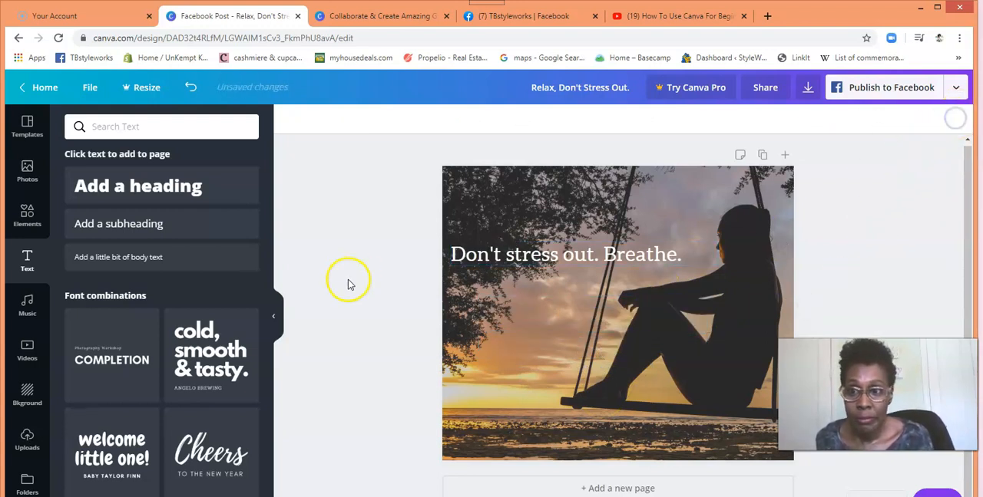
Step: Browse the font combinations and add the "cold, smooth & tasty." combination to the page
{"action": "left_click_drag", "start_coordinate": [268, 228], "coordinate": [272, 438]}
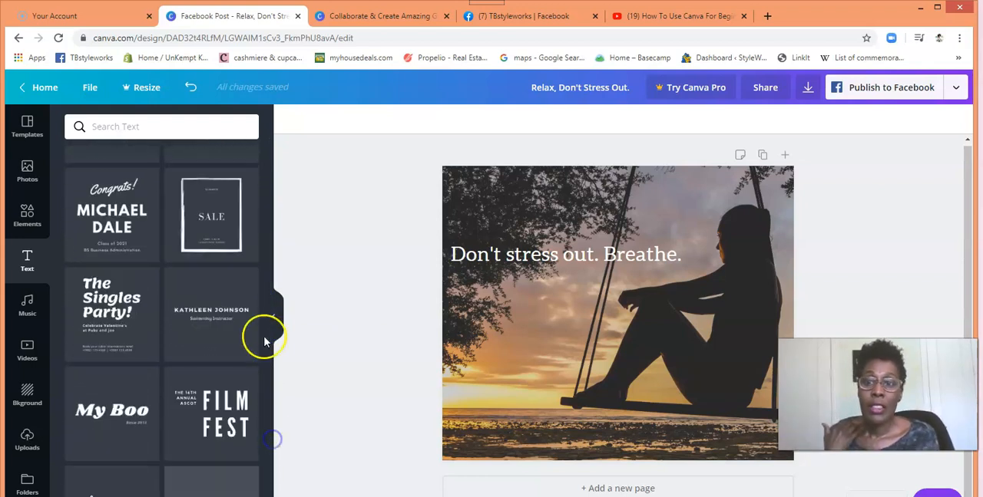
{"action": "left_click_drag", "start_coordinate": [268, 301], "coordinate": [268, 361]}
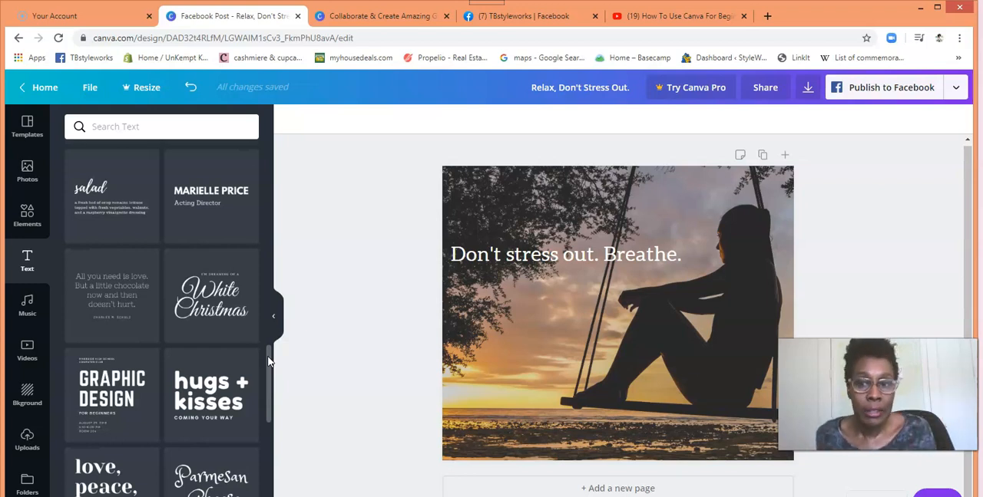
{"action": "left_click_drag", "start_coordinate": [265, 368], "coordinate": [267, 196]}
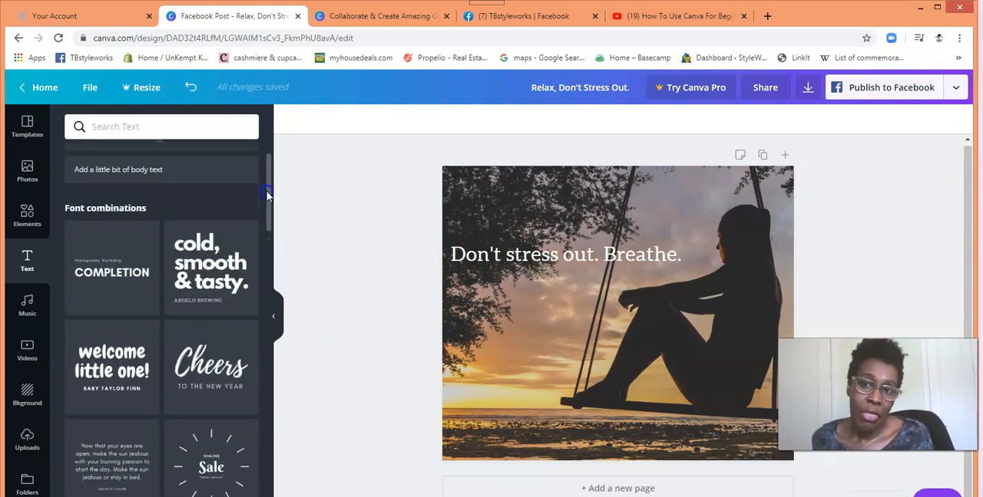
{"action": "left_click", "coordinate": [218, 278]}
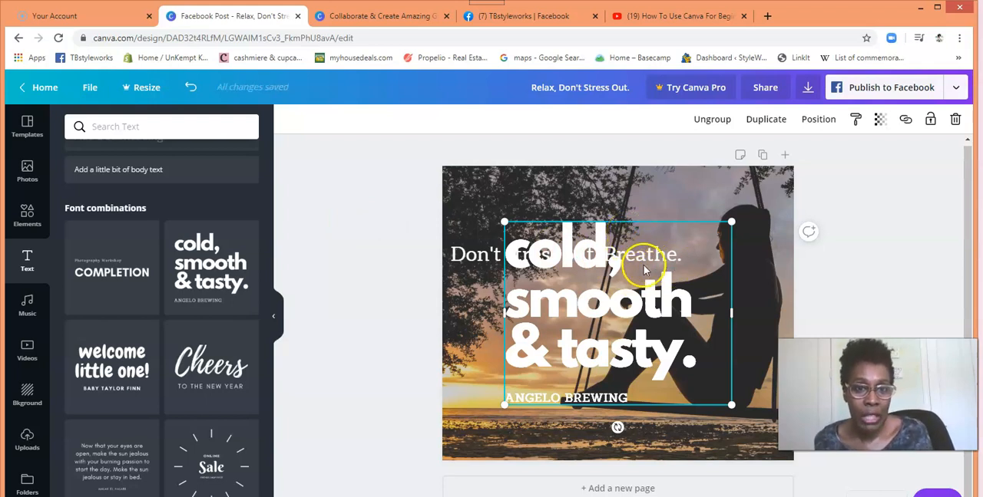
Step: Pull apart the overlapping copies of the "cold, smooth & tasty." combination and delete the large text of two copies
{"action": "left_click_drag", "start_coordinate": [643, 273], "coordinate": [645, 326]}
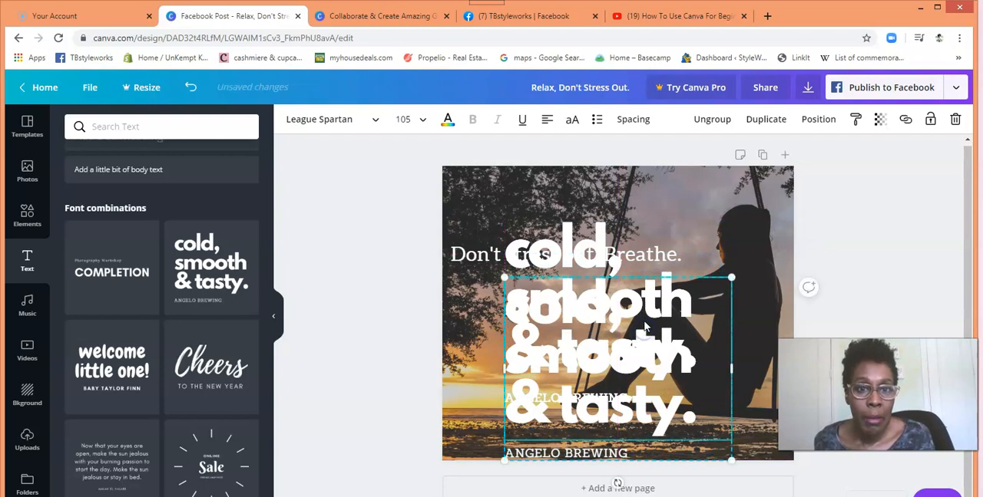
{"action": "left_click", "coordinate": [956, 119]}
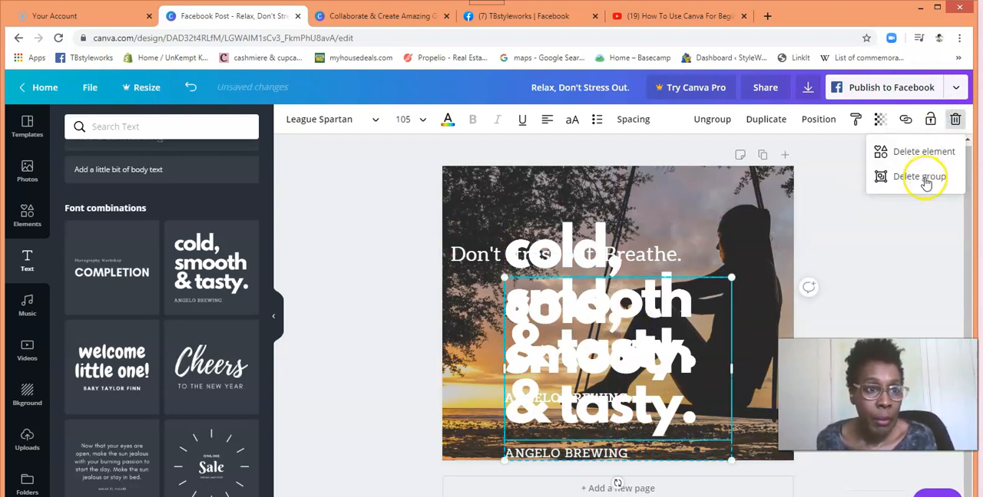
{"action": "left_click", "coordinate": [925, 153]}
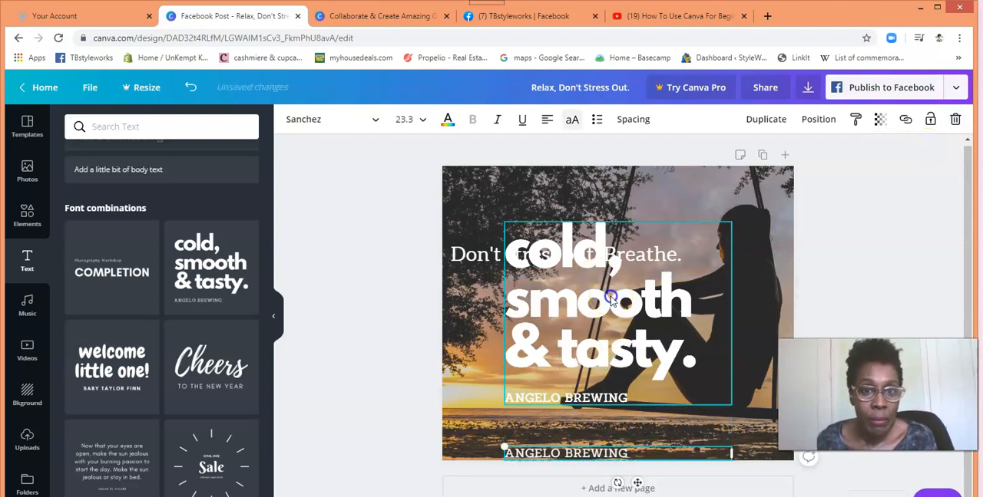
{"action": "left_click", "coordinate": [614, 332]}
{"action": "key", "text": "ctrl+d"}
{"action": "left_click_drag", "start_coordinate": [615, 291], "coordinate": [673, 219]}
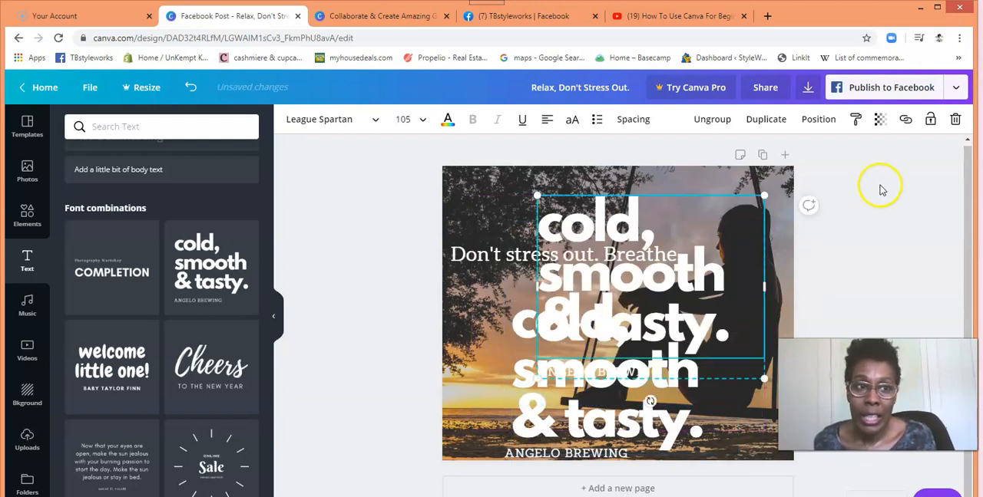
{"action": "left_click", "coordinate": [955, 120]}
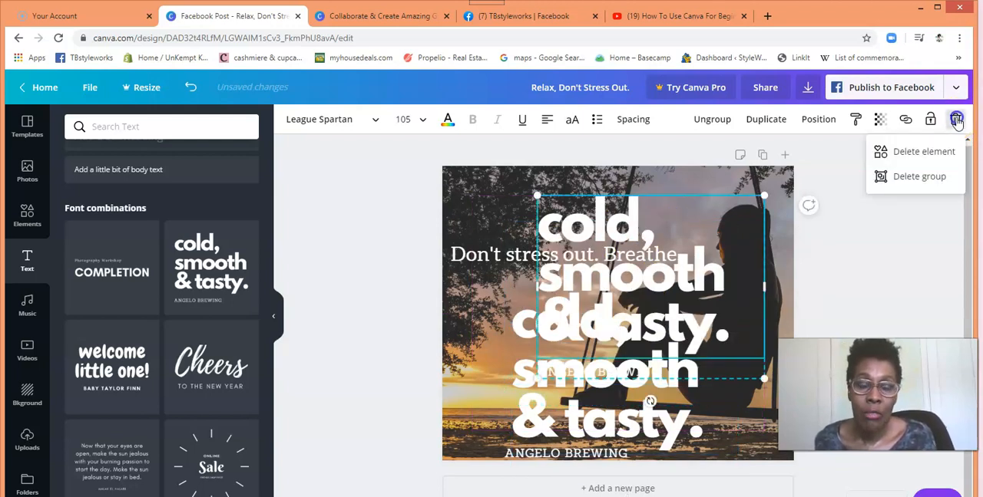
{"action": "left_click", "coordinate": [925, 152]}
Step: Move the "Don't stress out. Breathe." line near the photo's upper edge and place the remaining "cold, smooth & tasty." combination directly below it
{"action": "left_click", "coordinate": [665, 340]}
{"action": "mouse_move", "coordinate": [672, 315]}
{"action": "left_mouse_down"}
{"action": "mouse_move", "coordinate": [684, 289]}
{"action": "mouse_move", "coordinate": [660, 281]}
{"action": "mouse_move", "coordinate": [659, 314]}
{"action": "left_mouse_up"}
{"action": "left_click_drag", "start_coordinate": [658, 278], "coordinate": [657, 278]}
{"action": "left_click", "coordinate": [622, 245]}
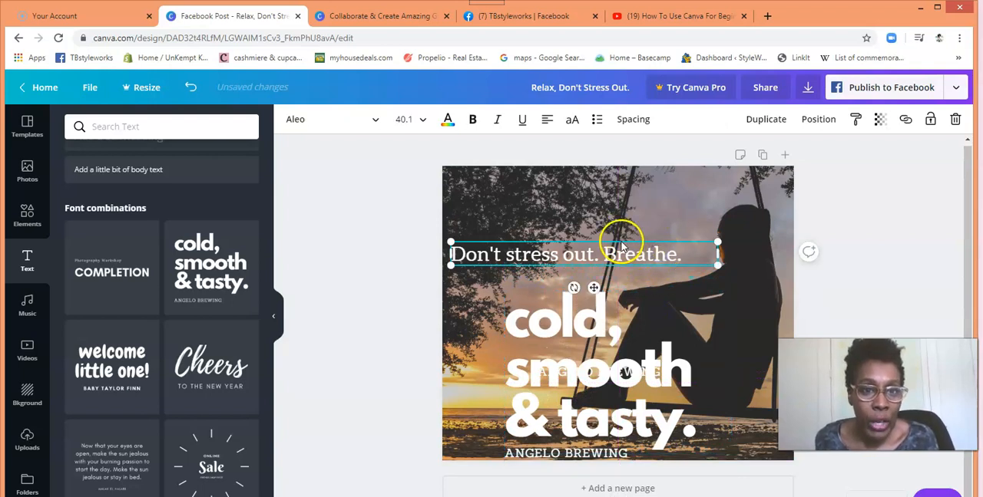
{"action": "left_click_drag", "start_coordinate": [598, 249], "coordinate": [593, 225]}
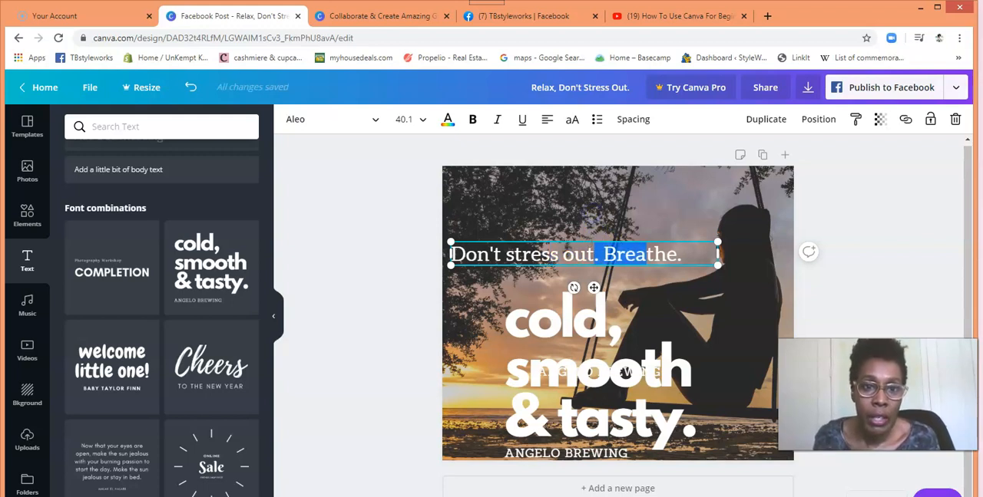
{"action": "left_click", "coordinate": [591, 224]}
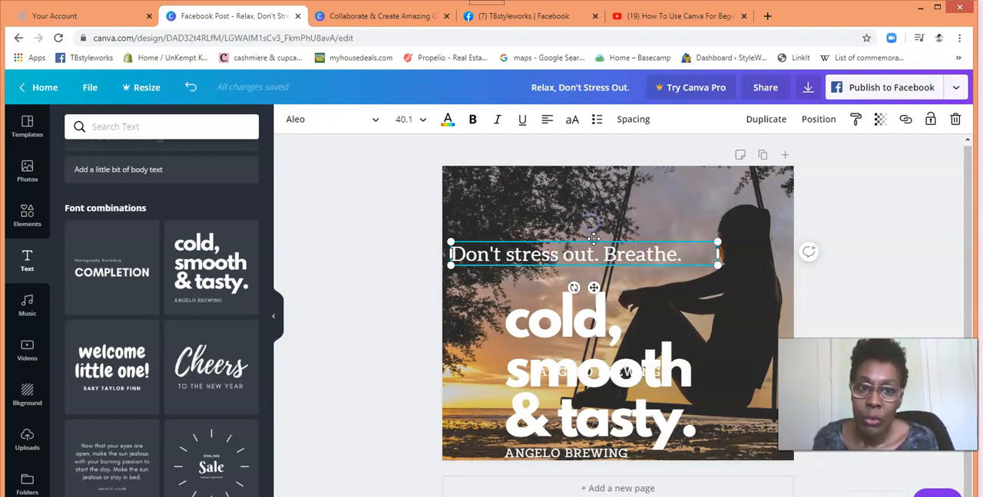
{"action": "left_click_drag", "start_coordinate": [595, 220], "coordinate": [593, 182]}
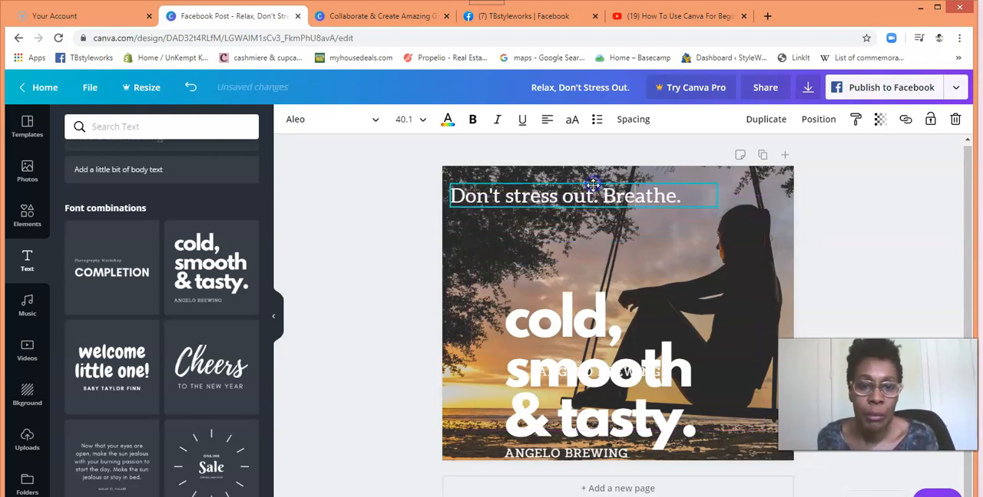
{"action": "left_click_drag", "start_coordinate": [619, 338], "coordinate": [606, 261]}
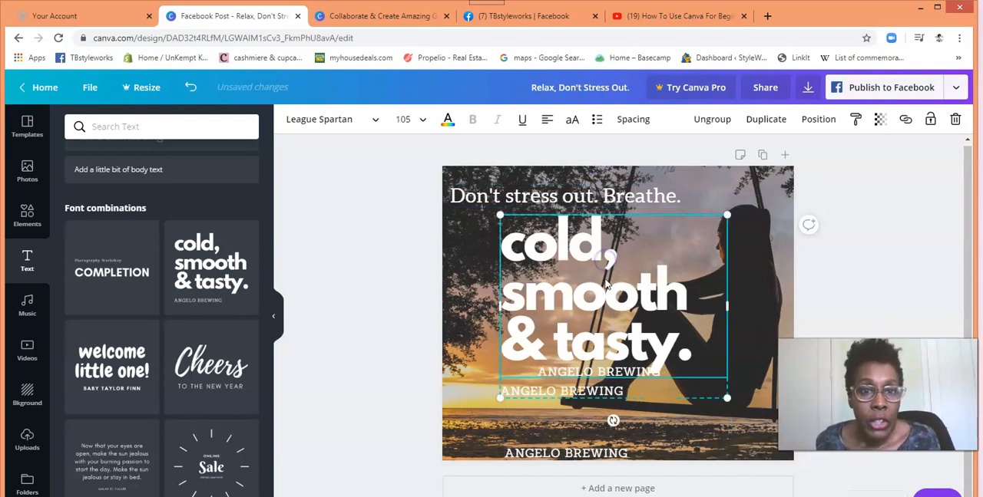
Step: Replace the combination's large "cold, smooth & tasty." text with "Dont stress" and widen its box slightly toward the photo's right edge
{"action": "left_click", "coordinate": [601, 280]}
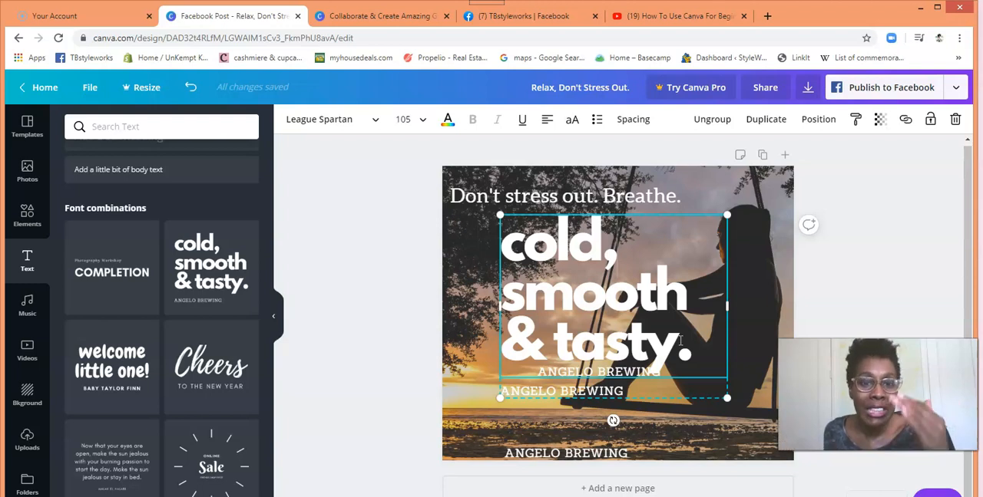
{"action": "left_click_drag", "start_coordinate": [691, 347], "coordinate": [510, 245]}
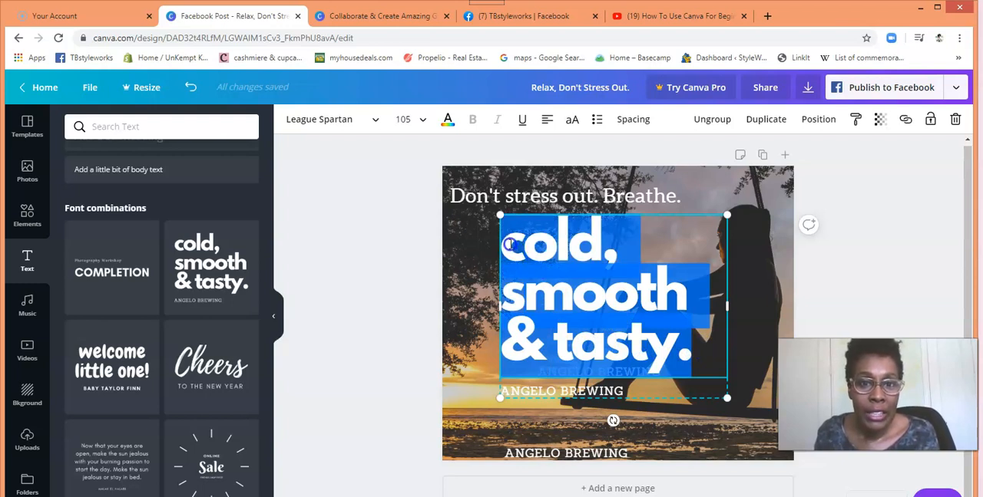
{"action": "type", "text": "Don"}
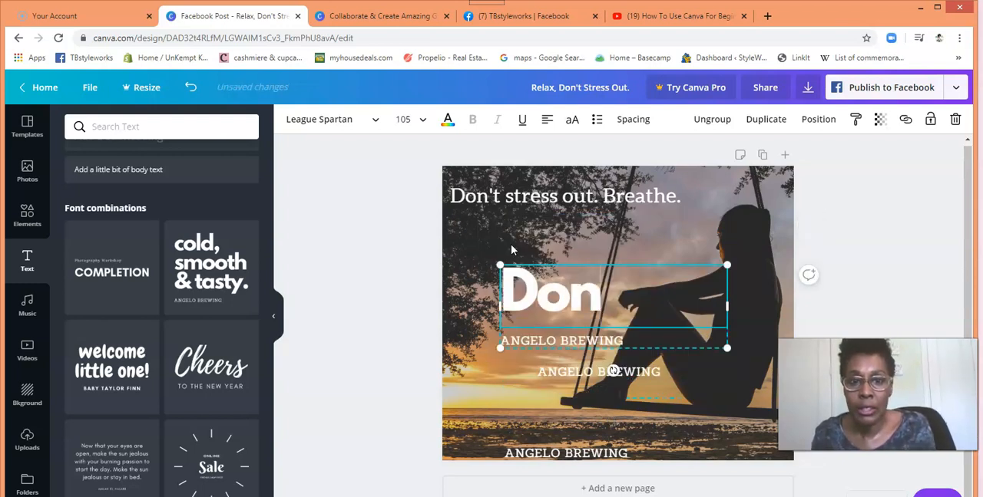
{"action": "type", "text": "t as"}
{"action": "key", "text": "BackSpace"}
{"action": "key", "text": "BackSpace"}
{"action": "key", "text": "BackSpace"}
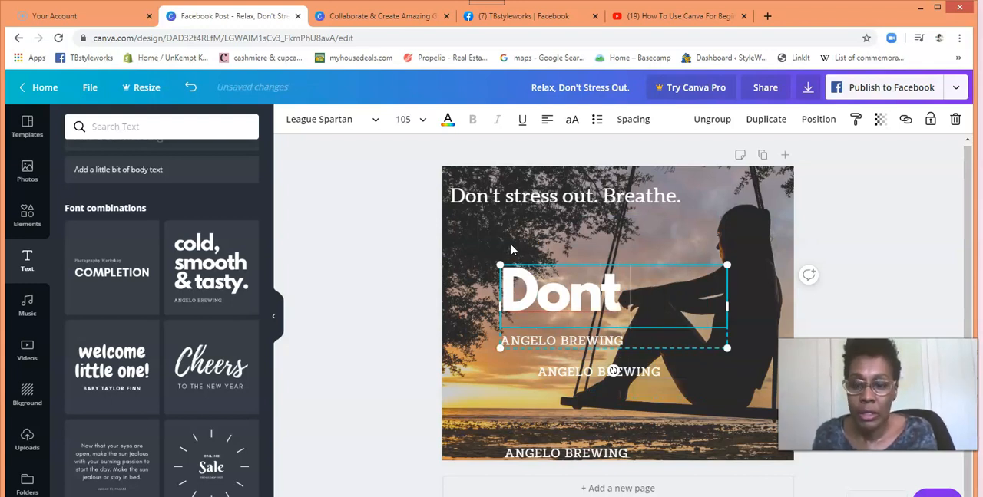
{"action": "type", "text": "stess"}
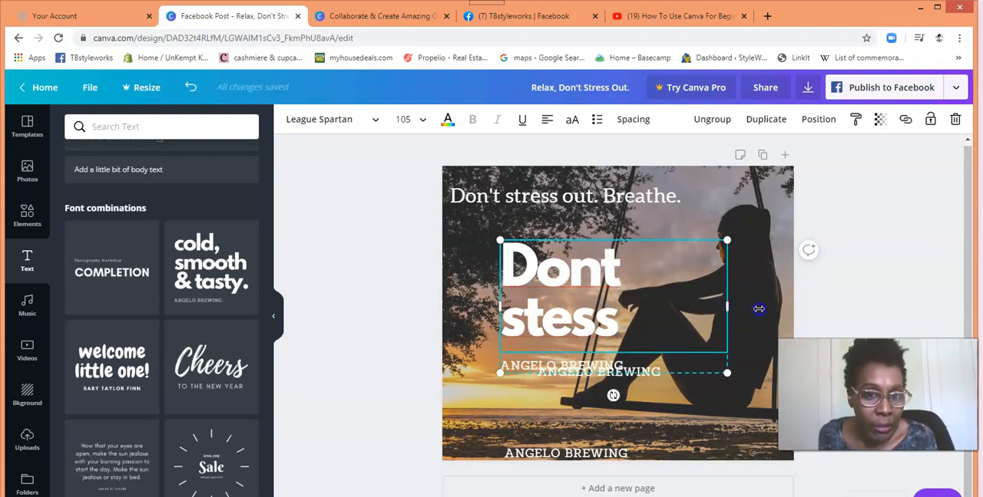
{"action": "left_click_drag", "start_coordinate": [758, 309], "coordinate": [758, 307]}
{"action": "left_click", "coordinate": [672, 295]}
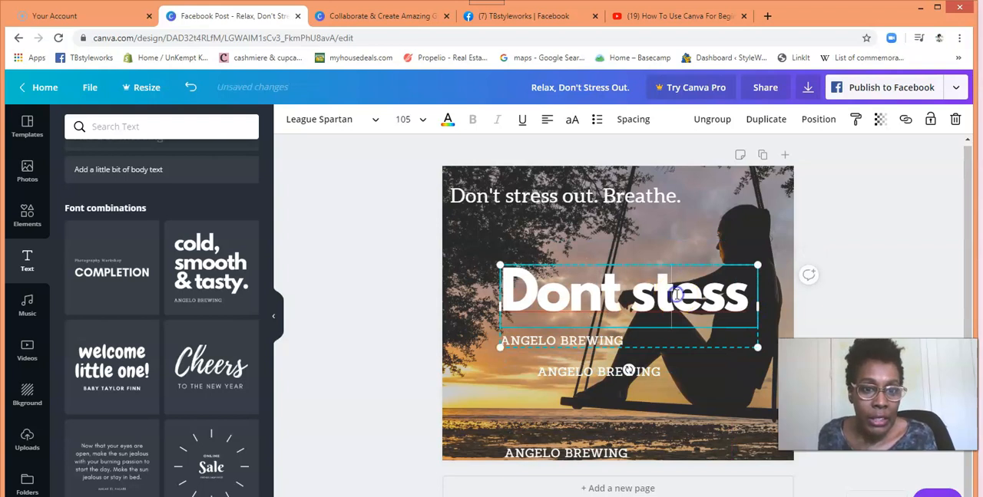
{"action": "type", "text": "r"}
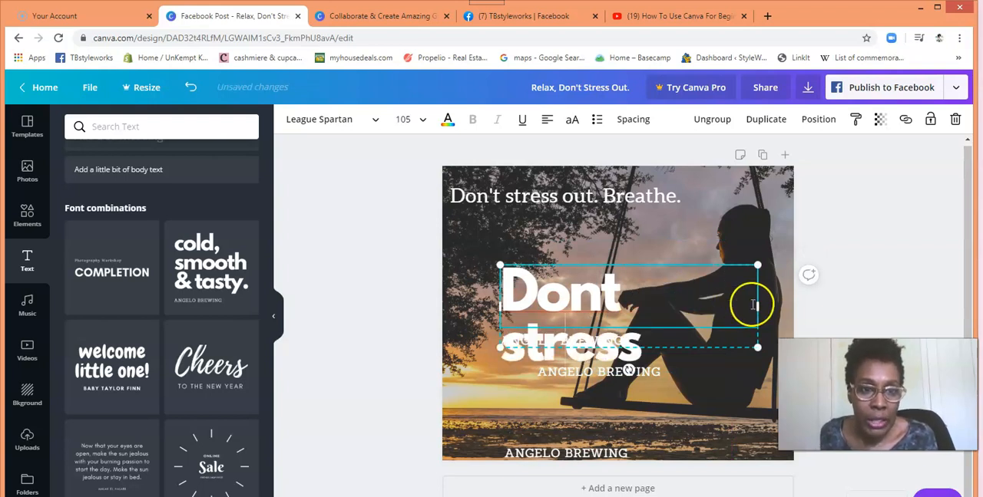
Step: Widen the "Dont stress" box to about 798 so it fits one line, and move the combination slightly up and left
{"action": "left_click_drag", "start_coordinate": [758, 305], "coordinate": [801, 302]}
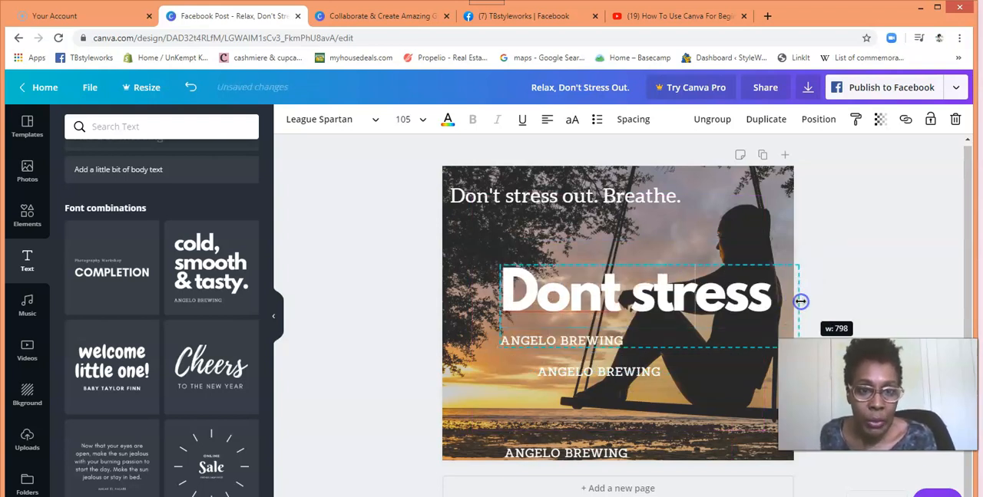
{"action": "left_click_drag", "start_coordinate": [655, 275], "coordinate": [622, 266]}
{"action": "left_click", "coordinate": [663, 277]}
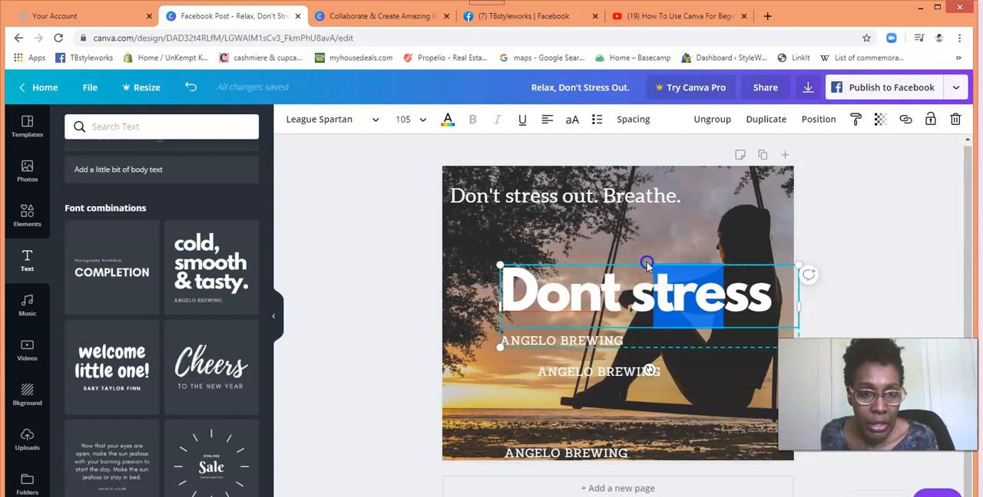
{"action": "left_click", "coordinate": [388, 291]}
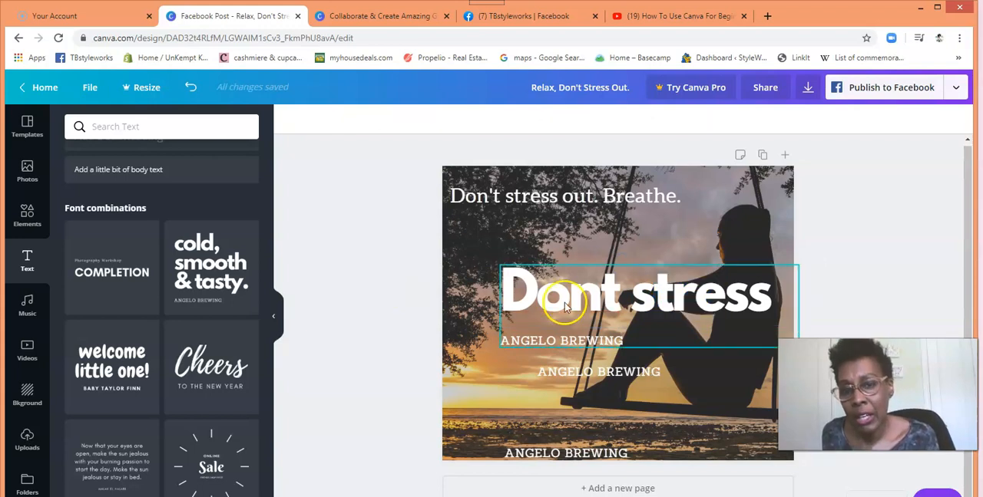
{"action": "left_click_drag", "start_coordinate": [565, 299], "coordinate": [534, 294]}
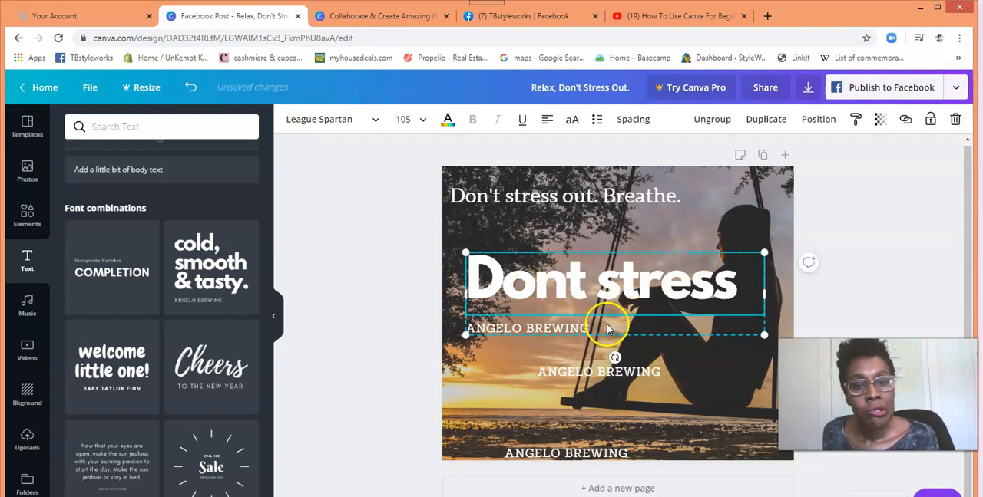
Step: Replace the combination's small "ANGELO BREWING" text with "BREATHE." and extend its large text to "Dont stress out"
{"action": "left_click", "coordinate": [585, 330]}
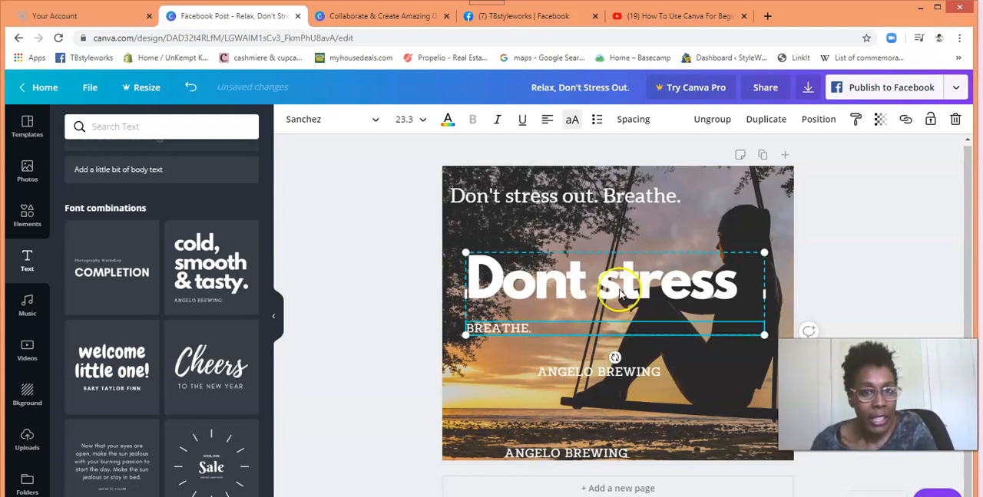
{"action": "left_click", "coordinate": [738, 285]}
{"action": "type", "text": "out"}
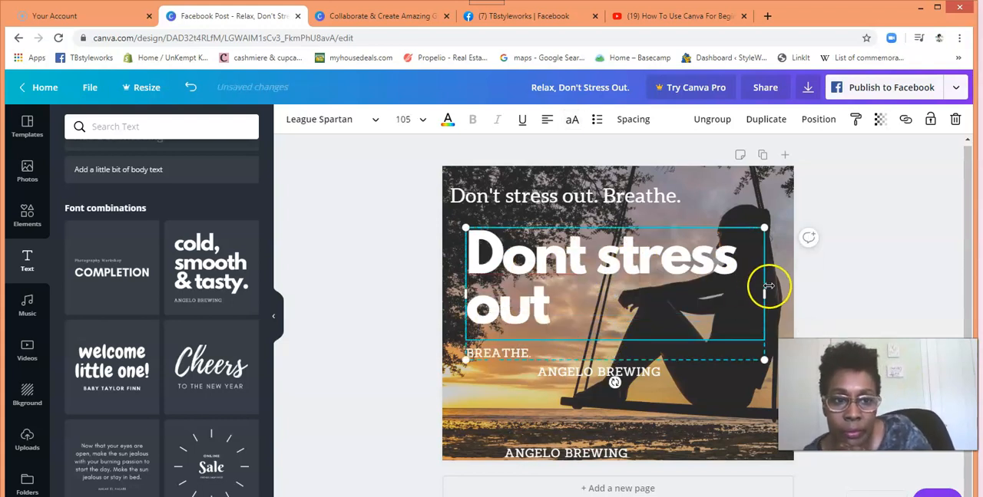
Step: Widen the "Dont stress out" box to hold the heading on one line, and shift the combination past the photo's left edge
{"action": "left_click_drag", "start_coordinate": [810, 293], "coordinate": [832, 291]}
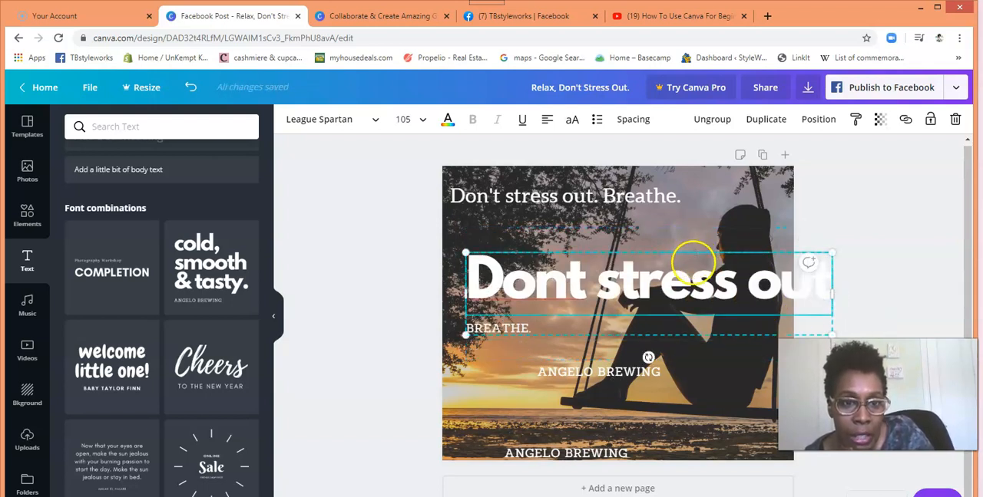
{"action": "left_click", "coordinate": [664, 263]}
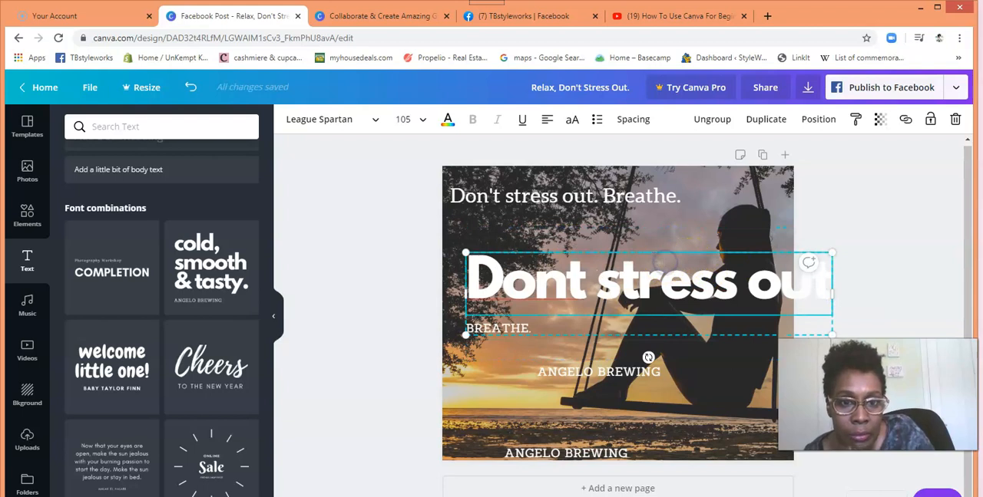
{"action": "left_click_drag", "start_coordinate": [659, 261], "coordinate": [619, 261]}
{"action": "left_click", "coordinate": [416, 264]}
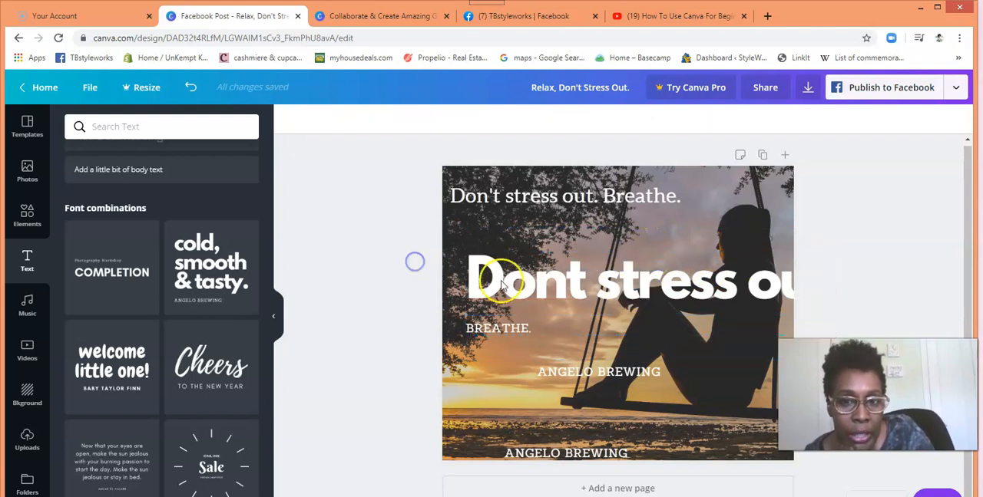
{"action": "left_click", "coordinate": [576, 283]}
{"action": "left_click_drag", "start_coordinate": [601, 258], "coordinate": [546, 246]}
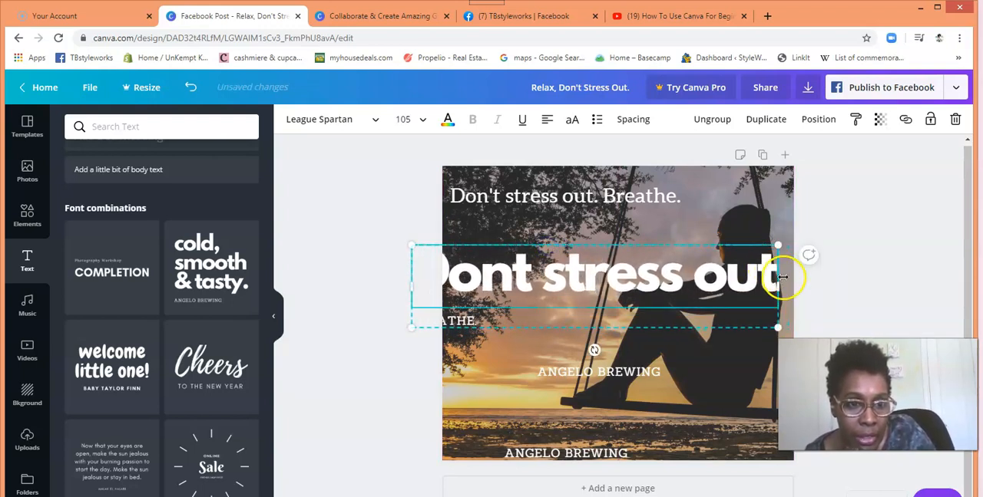
Step: Narrow the heading box so "out" wraps to a second line, and move the combination back inside the photo's left edge
{"action": "left_click_drag", "start_coordinate": [777, 286], "coordinate": [762, 288]}
{"action": "left_click_drag", "start_coordinate": [618, 231], "coordinate": [673, 242]}
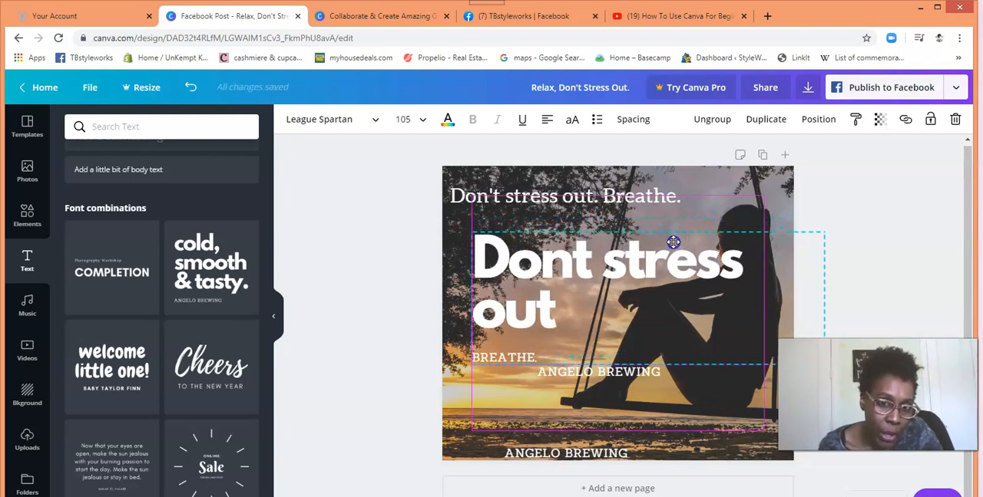
{"action": "left_click_drag", "start_coordinate": [673, 244], "coordinate": [672, 244]}
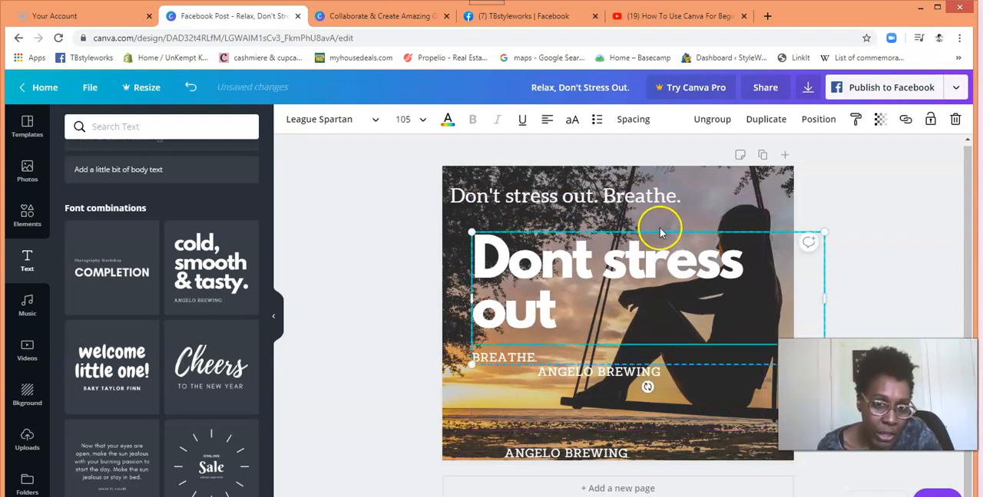
{"action": "left_click", "coordinate": [660, 236]}
{"action": "left_click", "coordinate": [660, 236]}
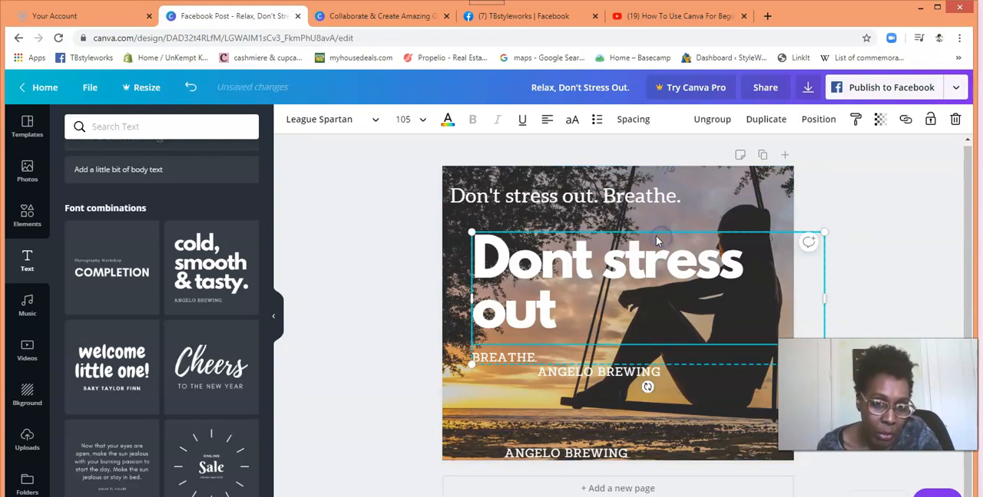
{"action": "mouse_move", "coordinate": [660, 236]}
{"action": "left_mouse_down"}
{"action": "mouse_move", "coordinate": [655, 307]}
{"action": "mouse_move", "coordinate": [707, 261]}
{"action": "mouse_move", "coordinate": [685, 227]}
{"action": "mouse_move", "coordinate": [677, 281]}
{"action": "mouse_move", "coordinate": [658, 251]}
{"action": "left_mouse_up"}
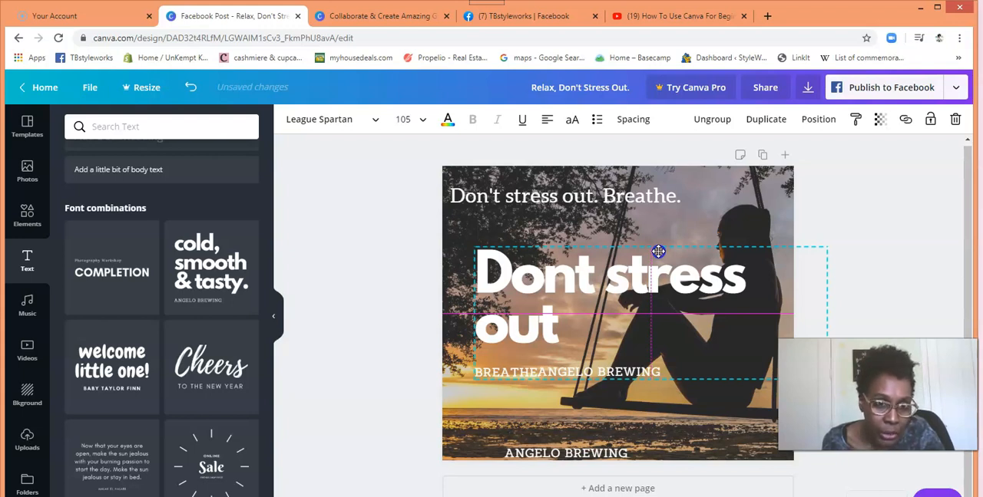
{"action": "left_click_drag", "start_coordinate": [658, 251], "coordinate": [657, 252]}
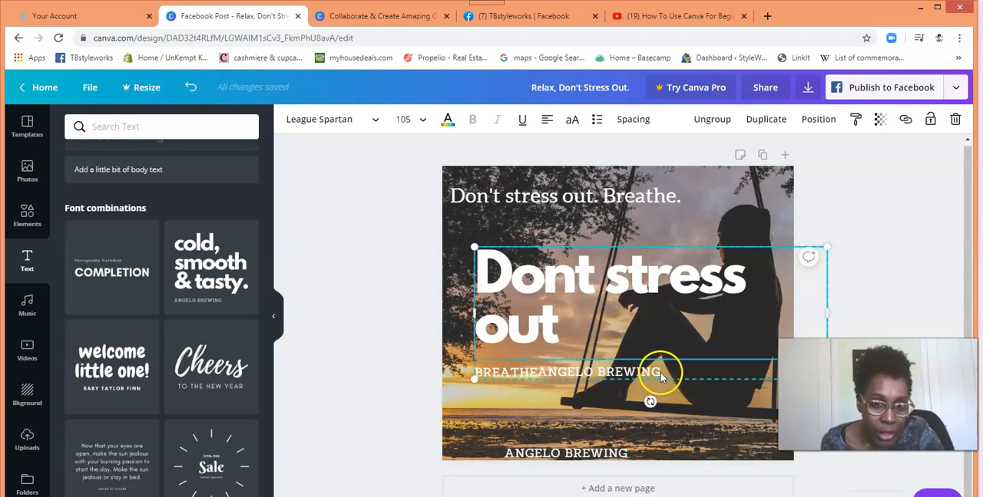
Step: Delete the "BREATHE." text beneath the "Dont stress out" heading
{"action": "left_click", "coordinate": [660, 374]}
{"action": "key", "text": "shift+Home"}
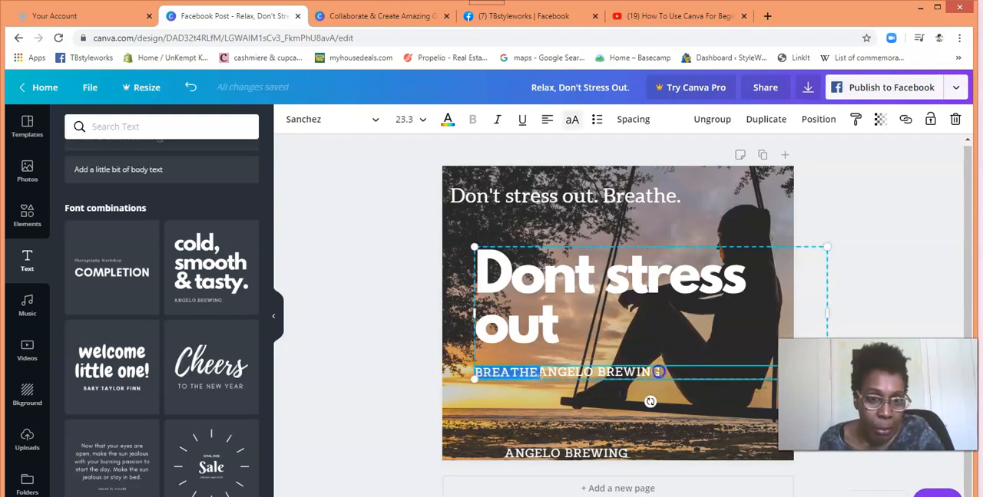
{"action": "key", "text": "Right"}
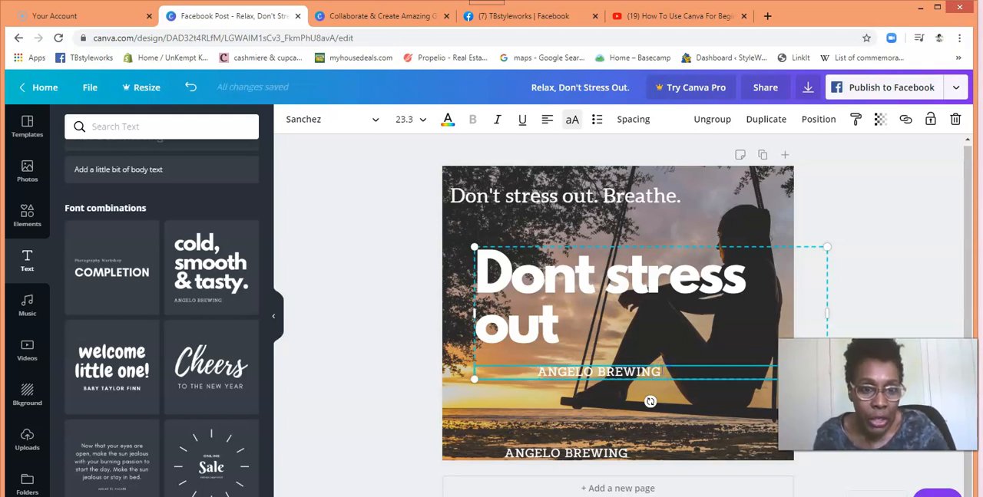
Step: Try to select the stray "ANGELO BREWING" line overlapping the "Dont stress out" combination
{"action": "left_click", "coordinate": [368, 358]}
{"action": "left_click", "coordinate": [664, 375]}
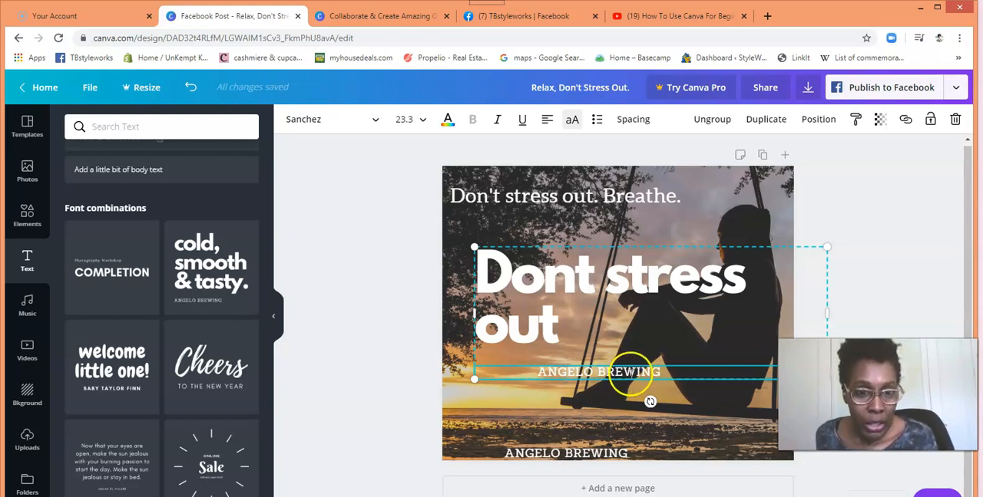
{"action": "left_click_drag", "start_coordinate": [658, 373], "coordinate": [650, 373]}
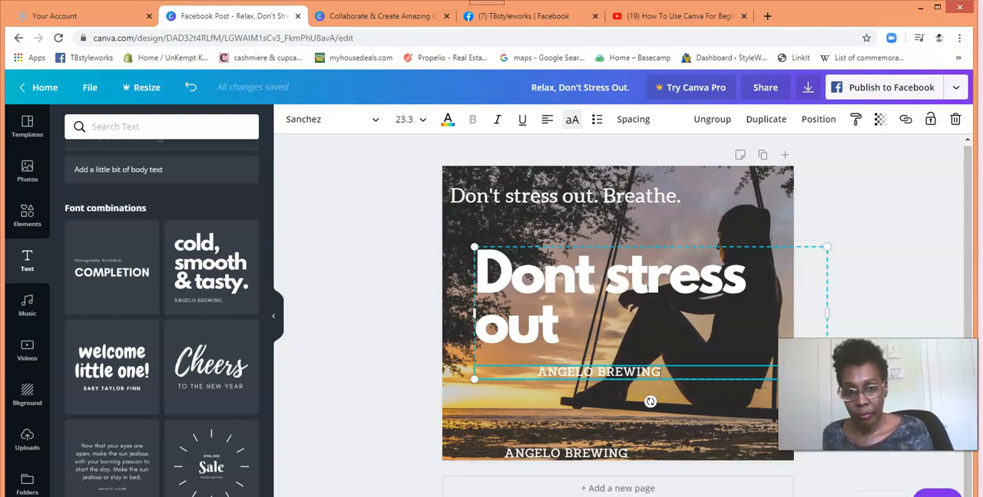
{"action": "left_click", "coordinate": [671, 196]}
{"action": "left_click", "coordinate": [645, 373]}
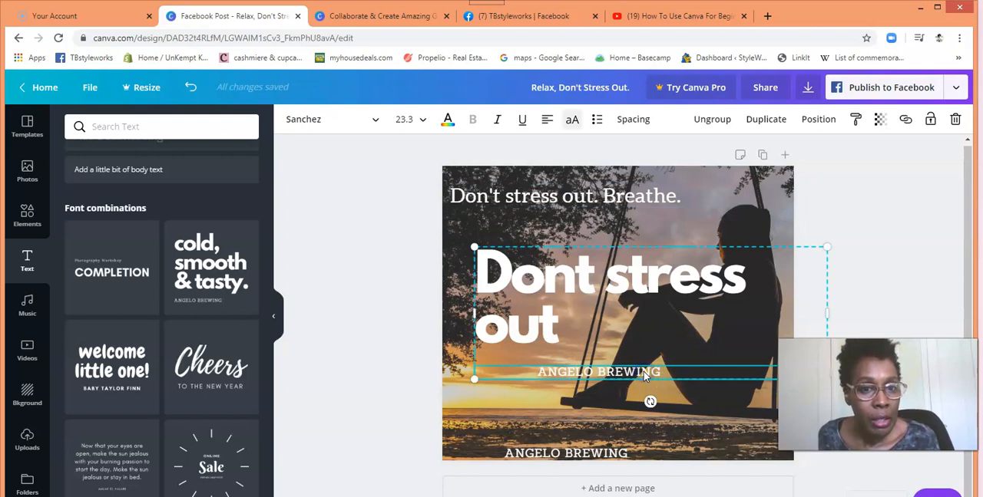
{"action": "left_click", "coordinate": [661, 372]}
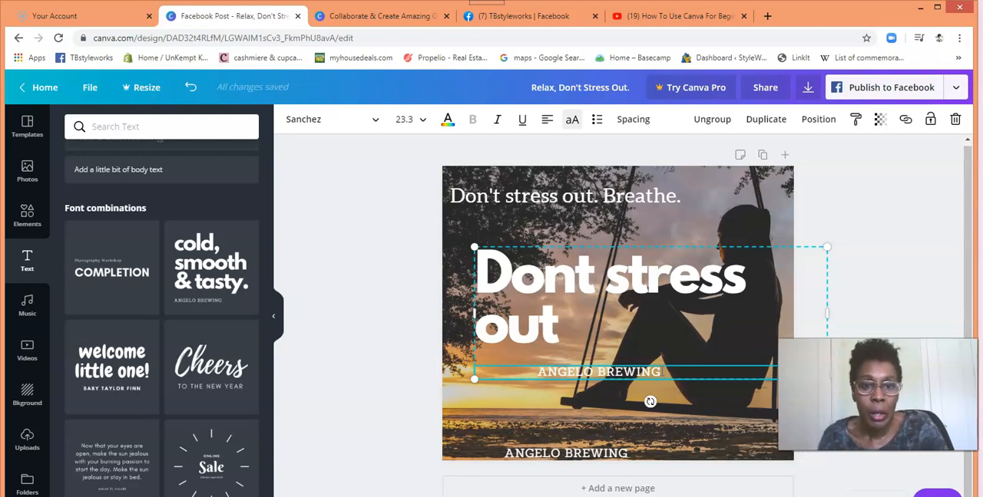
{"action": "left_click", "coordinate": [595, 306]}
{"action": "double_click", "coordinate": [585, 324]}
{"action": "left_click", "coordinate": [585, 319]}
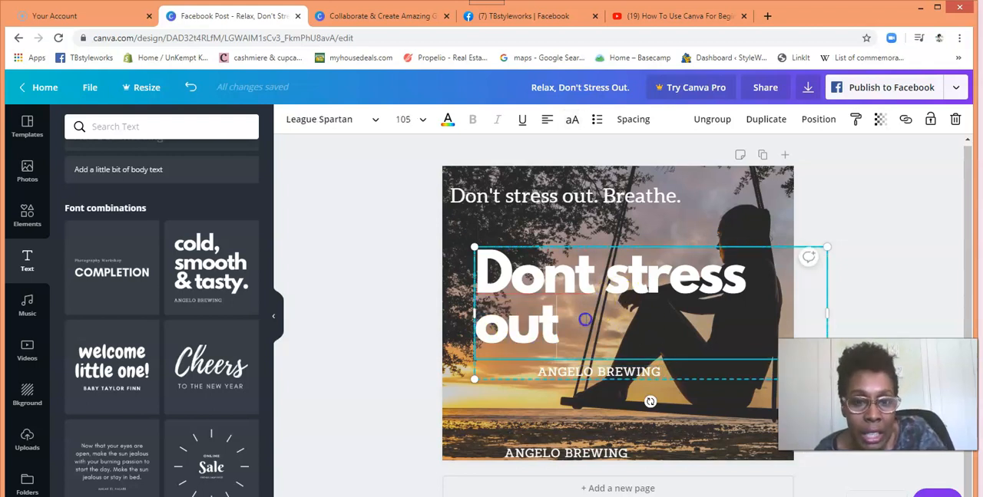
{"action": "left_click", "coordinate": [573, 370]}
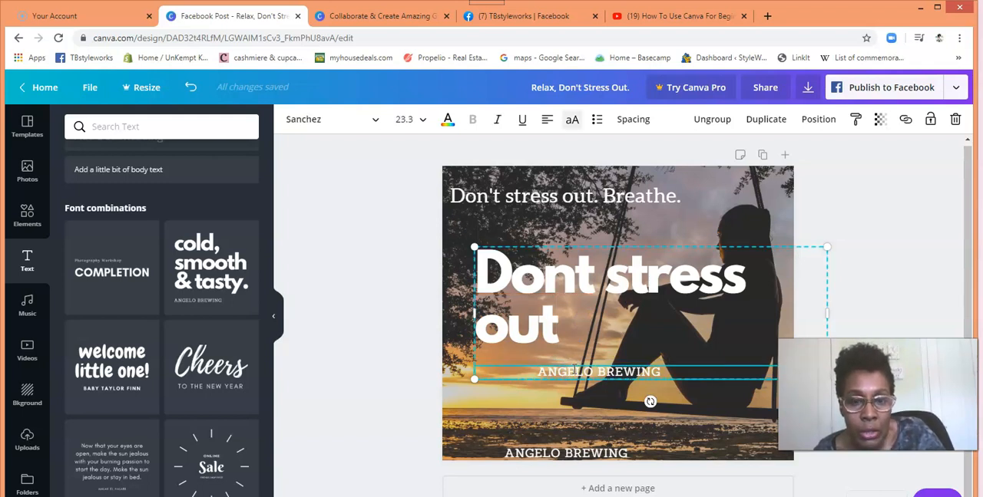
Step: Delete the stray "ANGELO BREWING" line at the photo's lower edge and retry selecting the one under the heading
{"action": "left_click", "coordinate": [601, 454]}
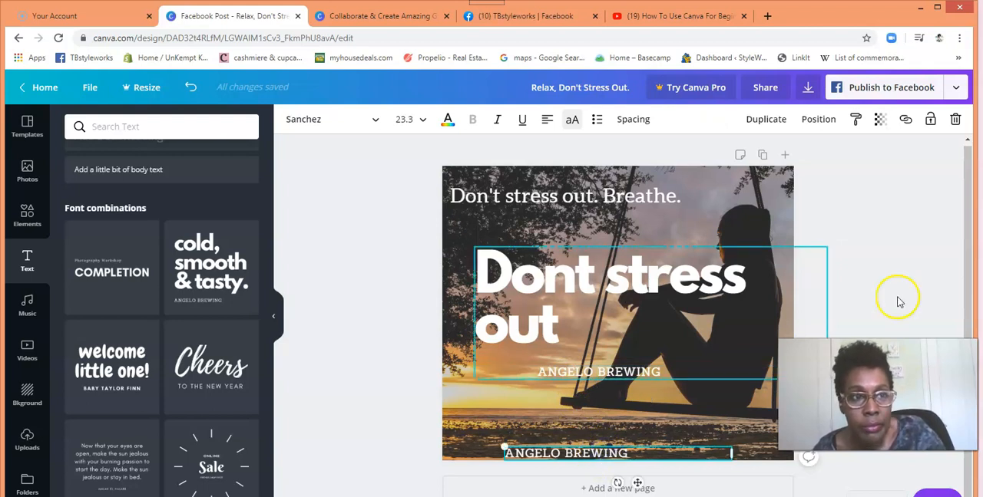
{"action": "left_click", "coordinate": [955, 122]}
{"action": "left_click", "coordinate": [643, 373]}
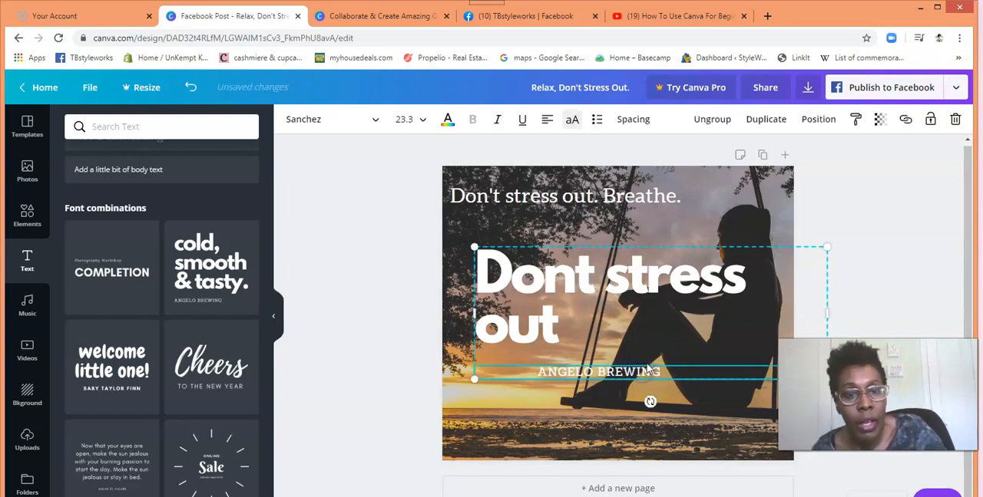
{"action": "left_click", "coordinate": [620, 350]}
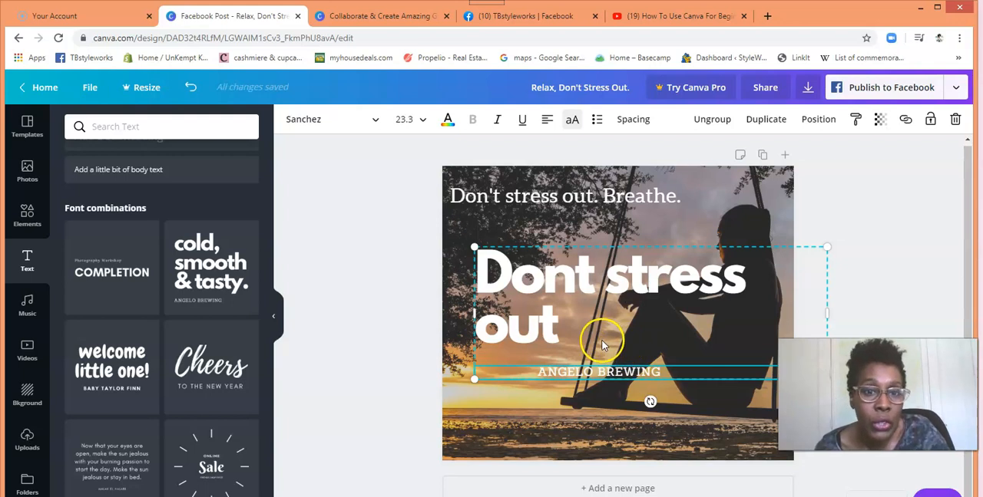
{"action": "left_click", "coordinate": [602, 344]}
{"action": "left_click", "coordinate": [583, 314]}
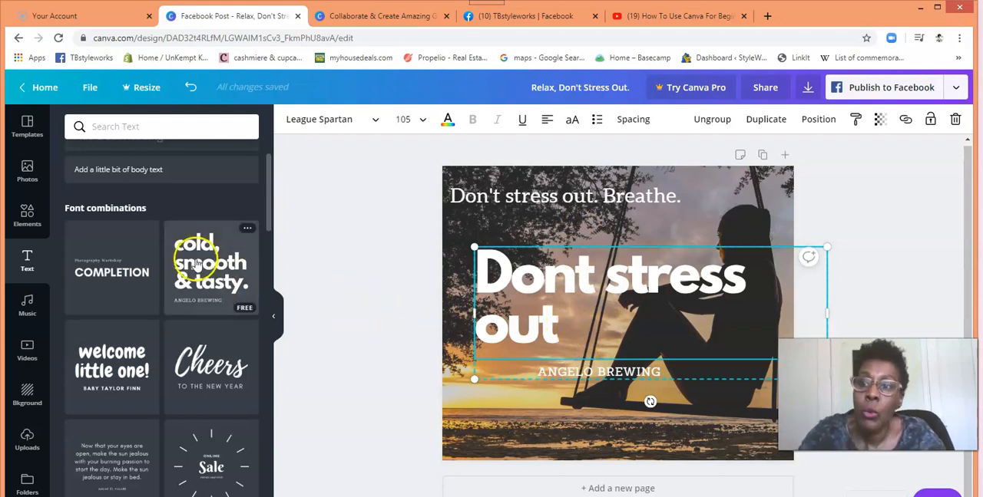
Step: Browse the Epic music tracks and add "Infinite Wonder" to the design
{"action": "left_click", "coordinate": [26, 309]}
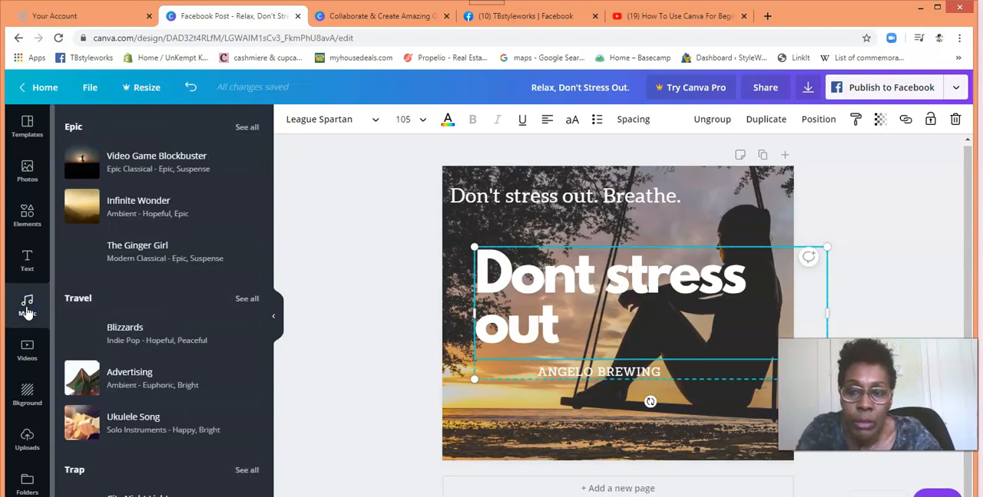
{"action": "mouse_move", "coordinate": [170, 170]}
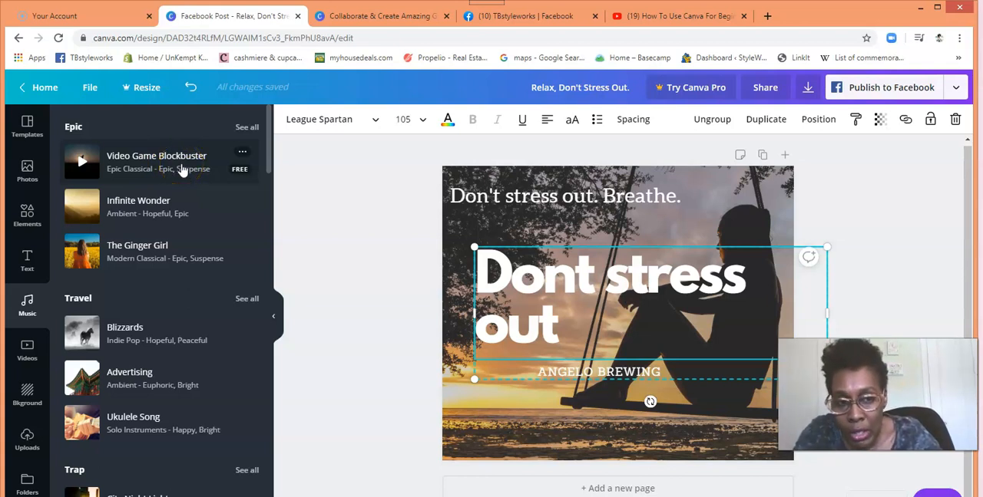
{"action": "mouse_move", "coordinate": [184, 265]}
{"action": "mouse_move", "coordinate": [197, 207]}
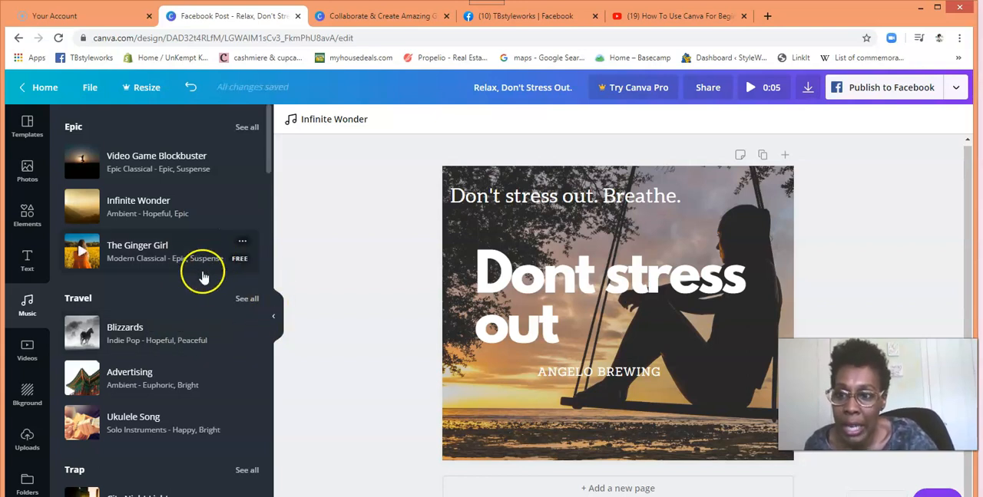
Step: Add the 15-second bridge video from Aerial Shots to the page and delete its duplicate copy
{"action": "left_click", "coordinate": [28, 352]}
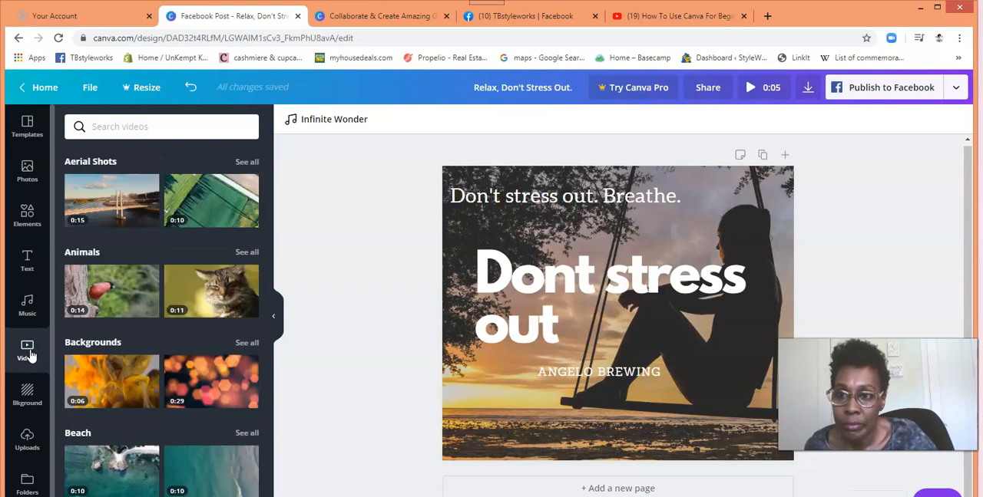
{"action": "left_click", "coordinate": [121, 207]}
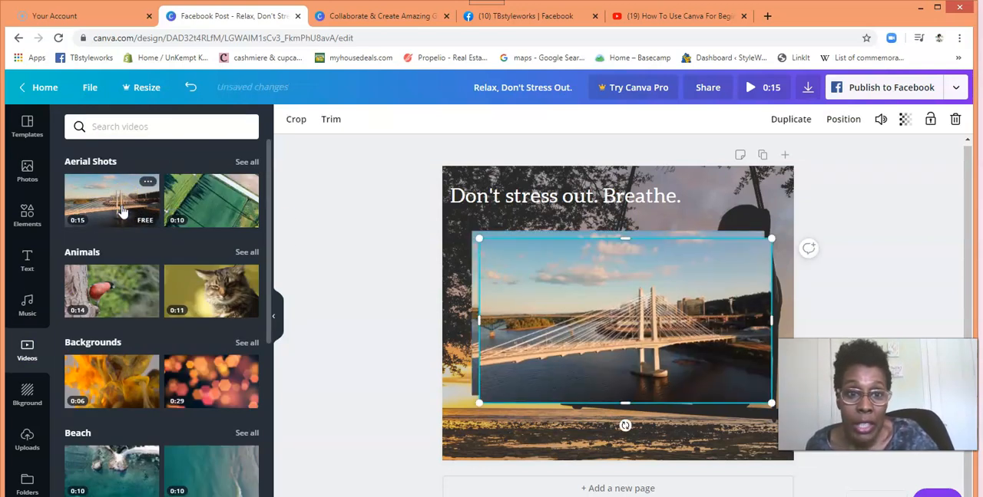
{"action": "left_click", "coordinate": [954, 123]}
Step: Stretch the bridge video on all four sides so it covers the whole page
{"action": "left_click", "coordinate": [617, 311]}
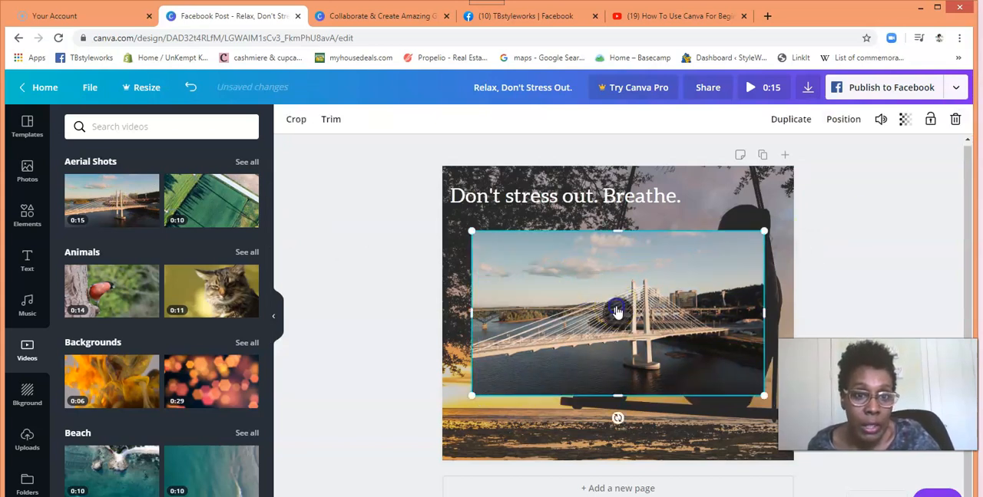
{"action": "left_click_drag", "start_coordinate": [617, 230], "coordinate": [618, 162]}
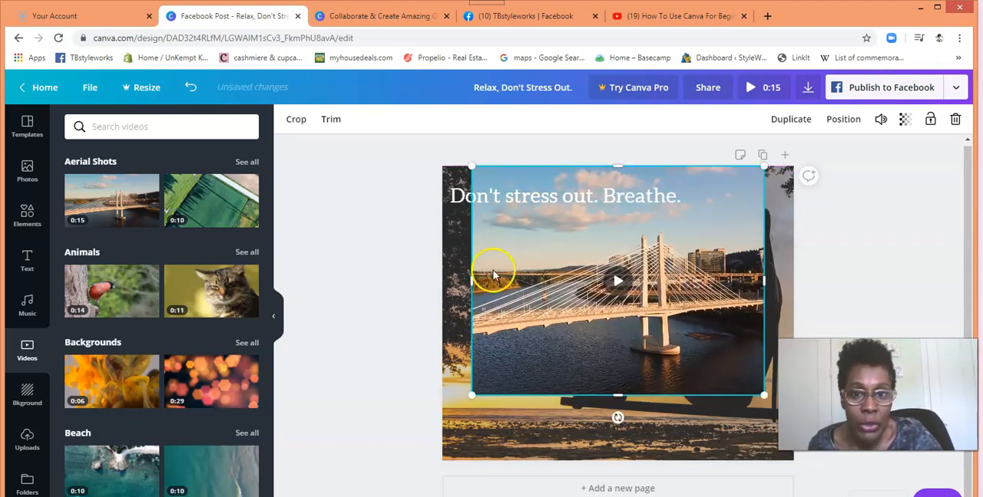
{"action": "left_click_drag", "start_coordinate": [472, 292], "coordinate": [436, 292]}
{"action": "left_click_drag", "start_coordinate": [765, 280], "coordinate": [803, 279]}
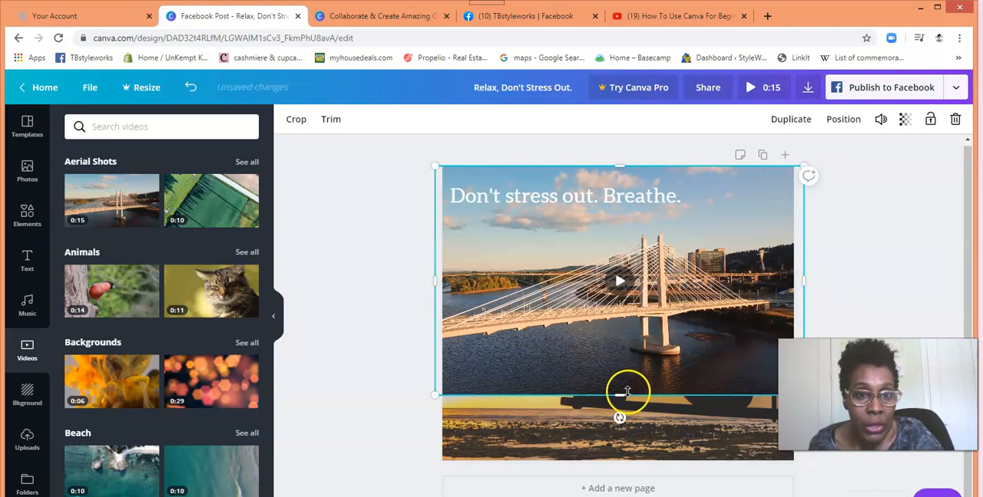
{"action": "left_click_drag", "start_coordinate": [615, 395], "coordinate": [625, 459]}
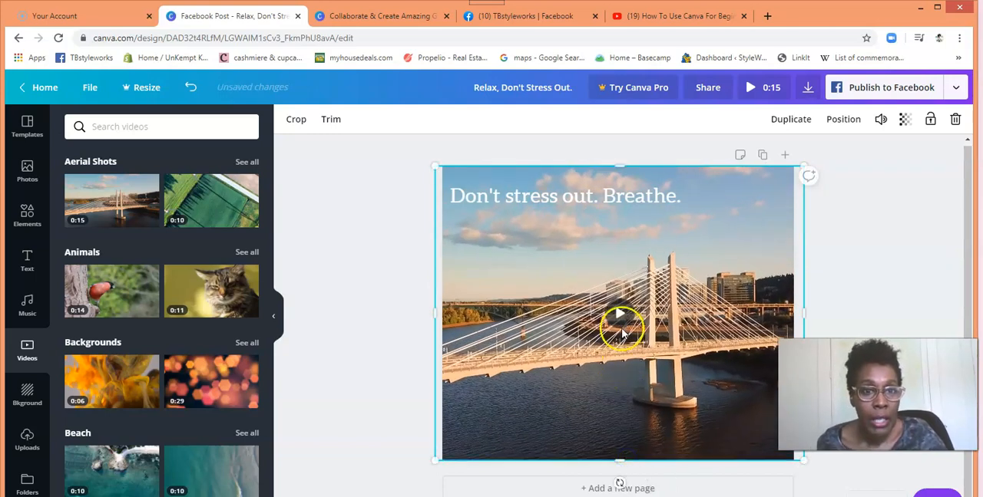
Step: Check the layering options for the "Don't stress out. Breathe." heading and send the "Dont stress out" group backward
{"action": "left_click", "coordinate": [596, 198]}
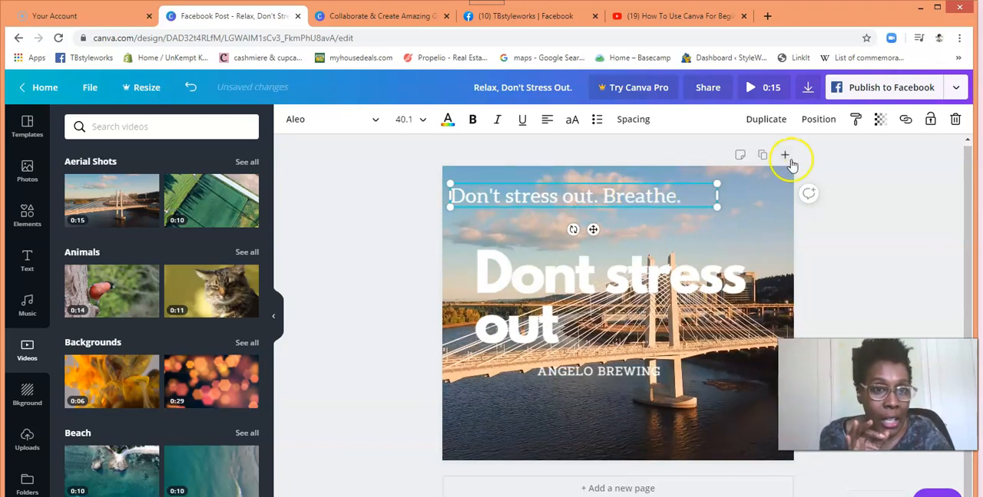
{"action": "left_click", "coordinate": [816, 123]}
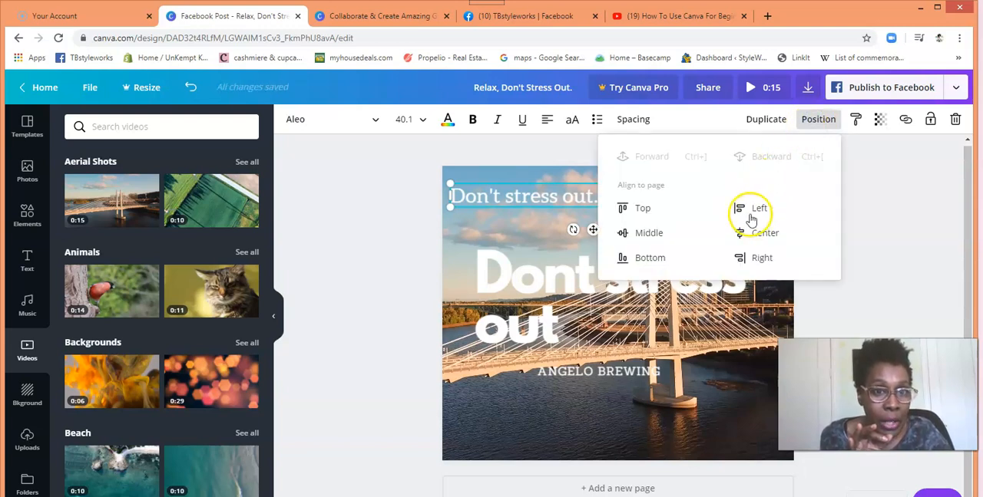
{"action": "left_click", "coordinate": [574, 268]}
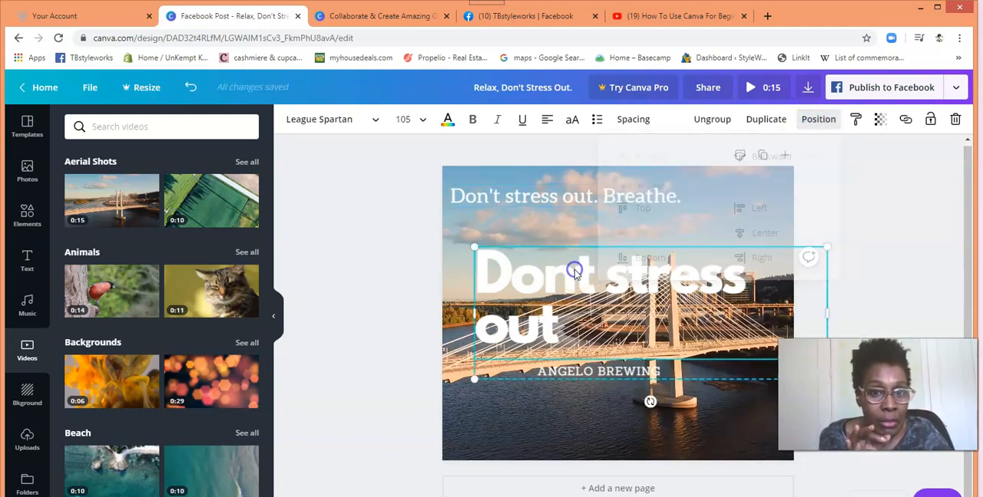
{"action": "left_click", "coordinate": [810, 121]}
{"action": "left_click", "coordinate": [769, 162]}
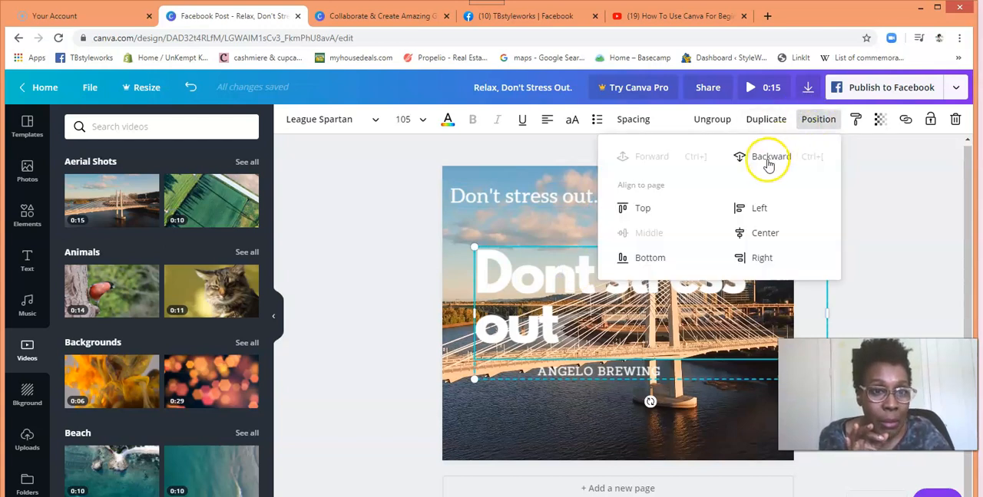
{"action": "left_click", "coordinate": [768, 162]}
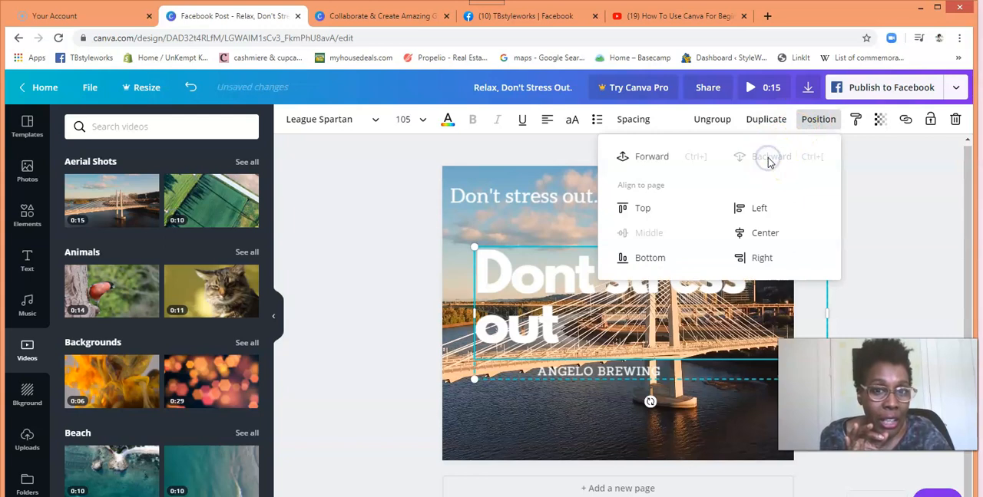
Step: Move the "Don't stress out. Breathe." heading around above the "Dont stress out" group, and delete it
{"action": "left_click", "coordinate": [577, 201]}
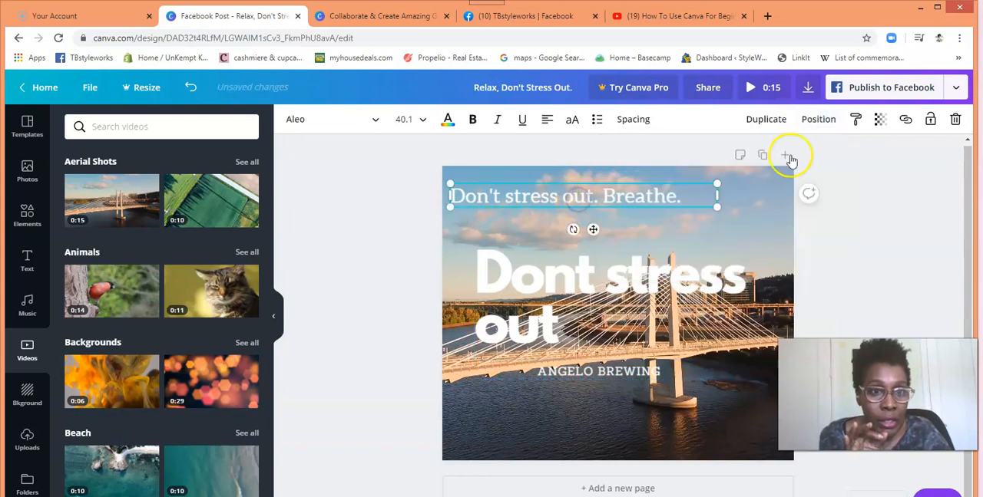
{"action": "left_click", "coordinate": [818, 121]}
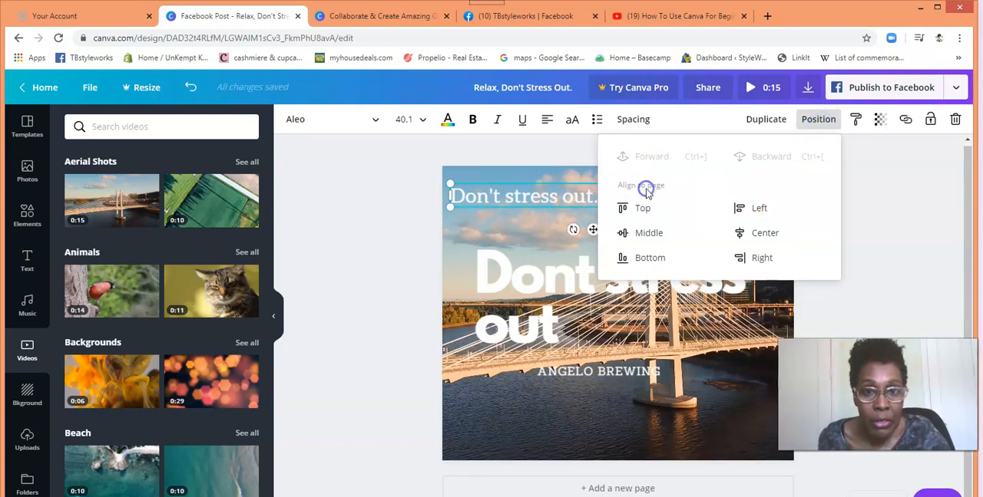
{"action": "left_click_drag", "start_coordinate": [521, 198], "coordinate": [521, 251]}
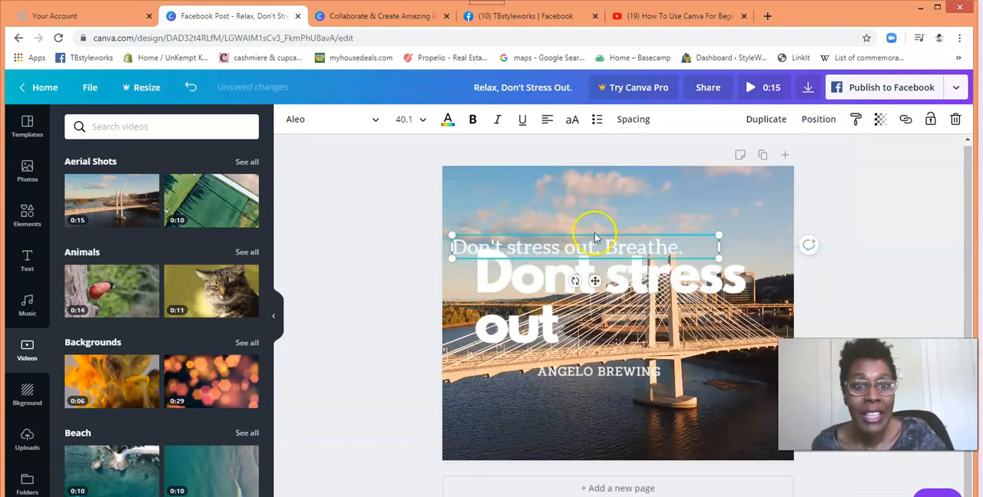
{"action": "left_click_drag", "start_coordinate": [602, 171], "coordinate": [646, 203]}
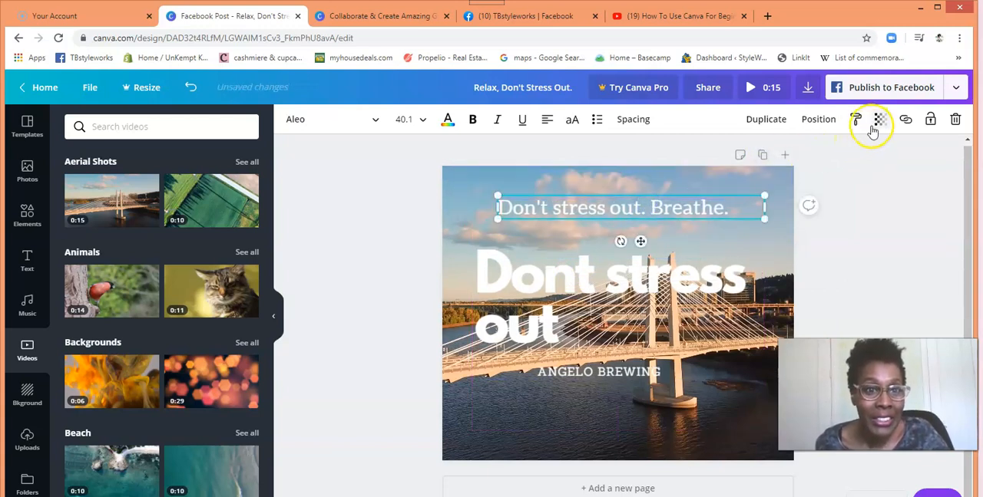
{"action": "left_click", "coordinate": [953, 121]}
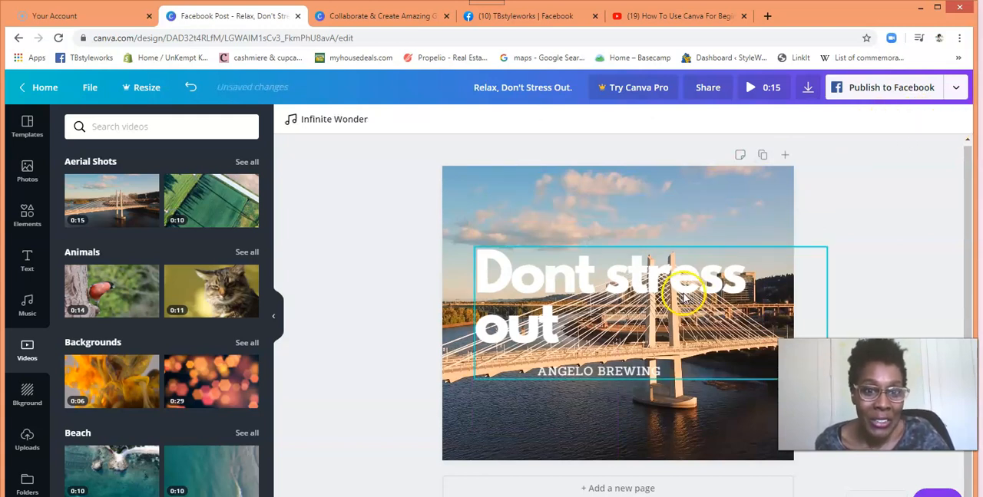
Step: Try the layering of the "Dont stress out" group by bringing it forward, sending it backward and bringing it forward again
{"action": "left_click", "coordinate": [683, 290]}
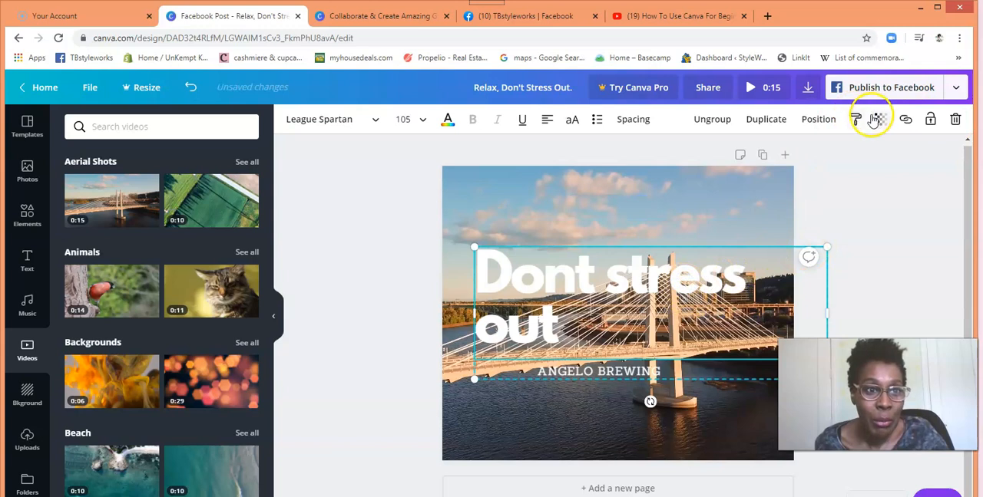
{"action": "left_click", "coordinate": [820, 120]}
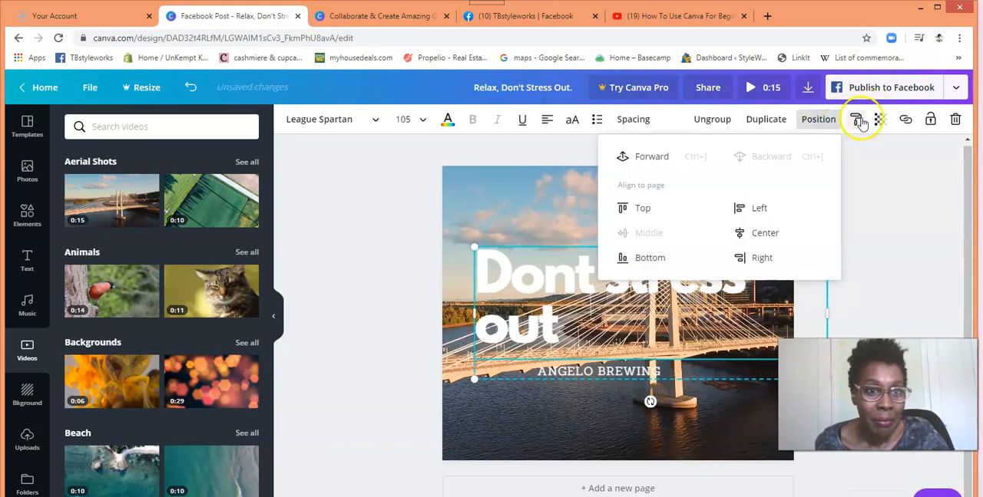
{"action": "left_click", "coordinate": [652, 160]}
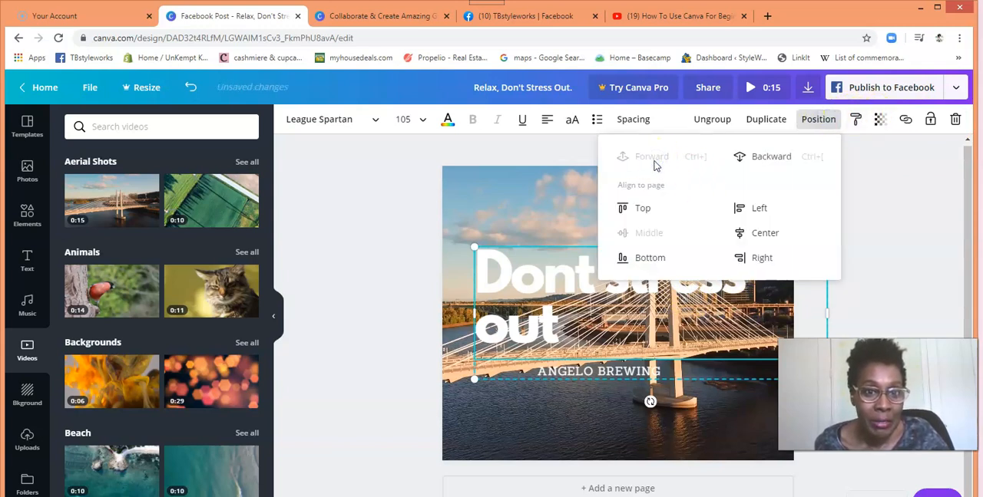
{"action": "left_click", "coordinate": [770, 157]}
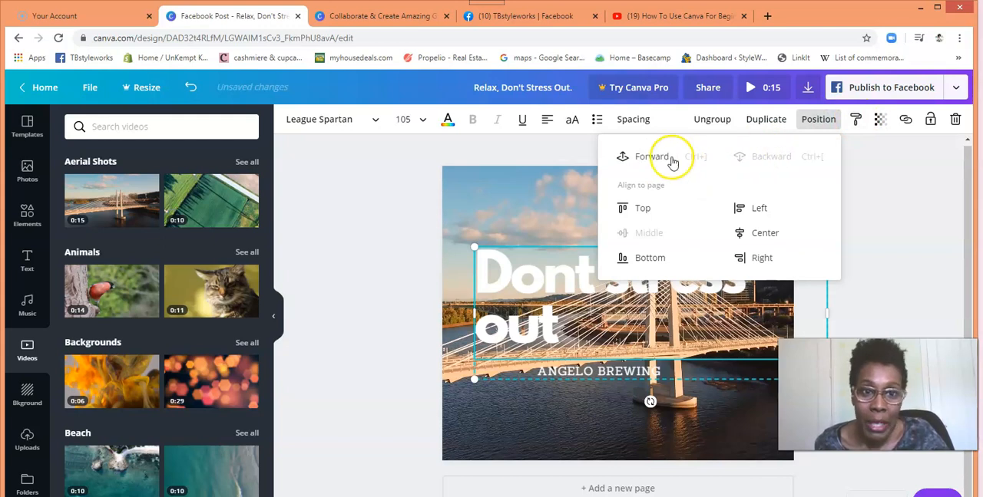
{"action": "left_click", "coordinate": [670, 159]}
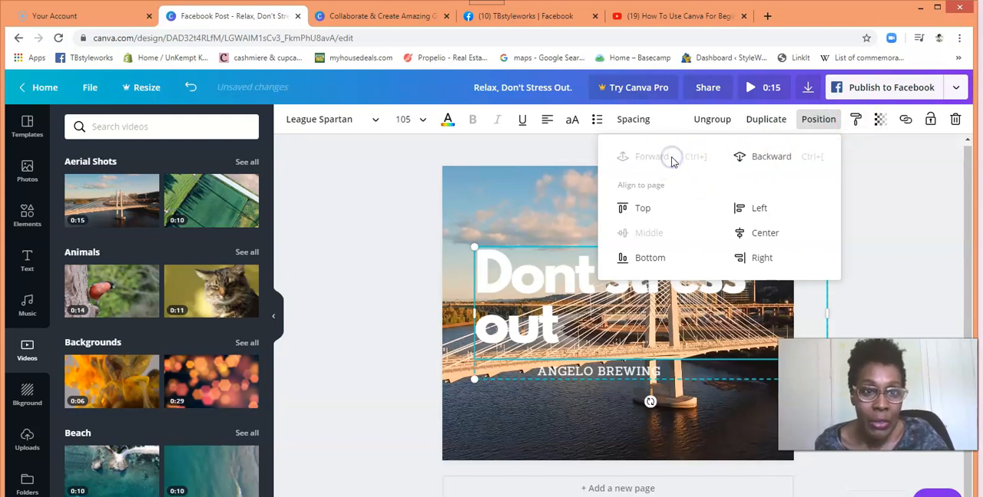
Step: Lock the "Dont stress out" group, try to move it while locked, and unlock it
{"action": "left_click", "coordinate": [930, 121]}
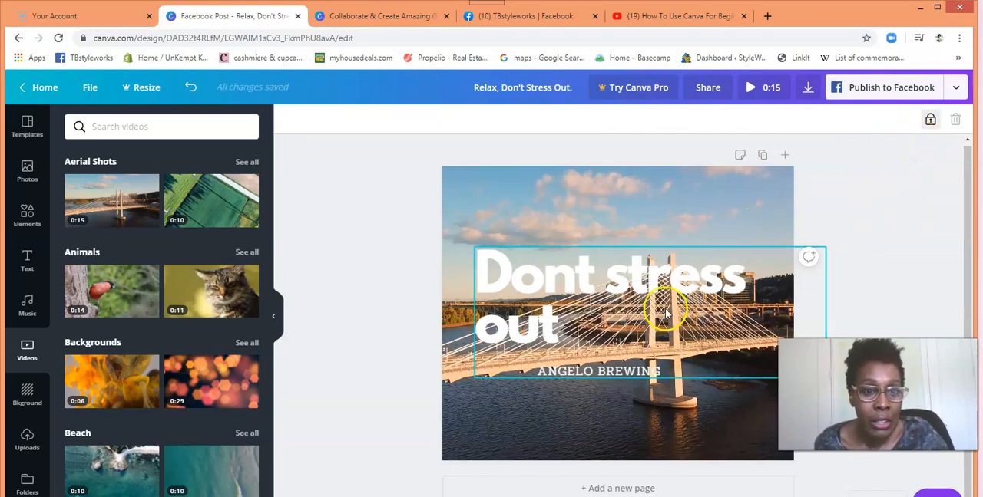
{"action": "left_click", "coordinate": [618, 285]}
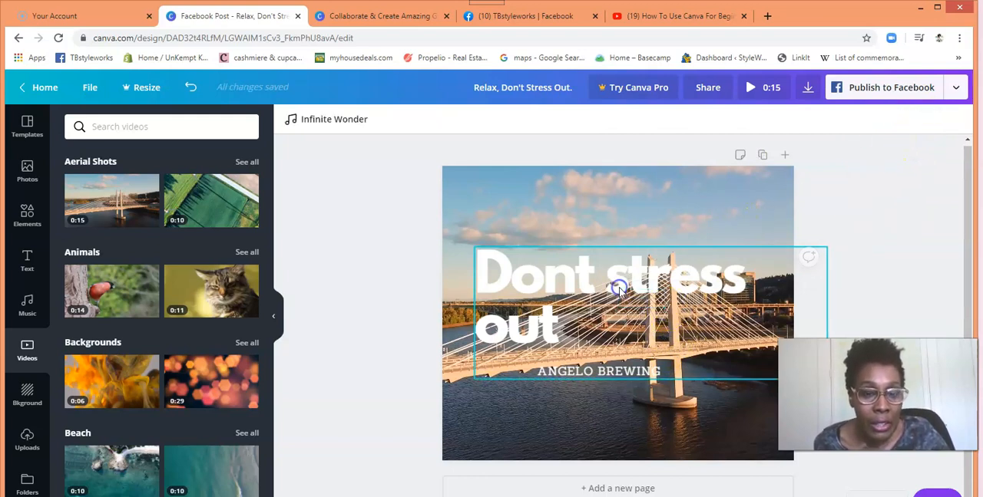
{"action": "left_click", "coordinate": [585, 249]}
{"action": "left_click_drag", "start_coordinate": [592, 253], "coordinate": [605, 304]}
{"action": "left_click", "coordinate": [620, 357]}
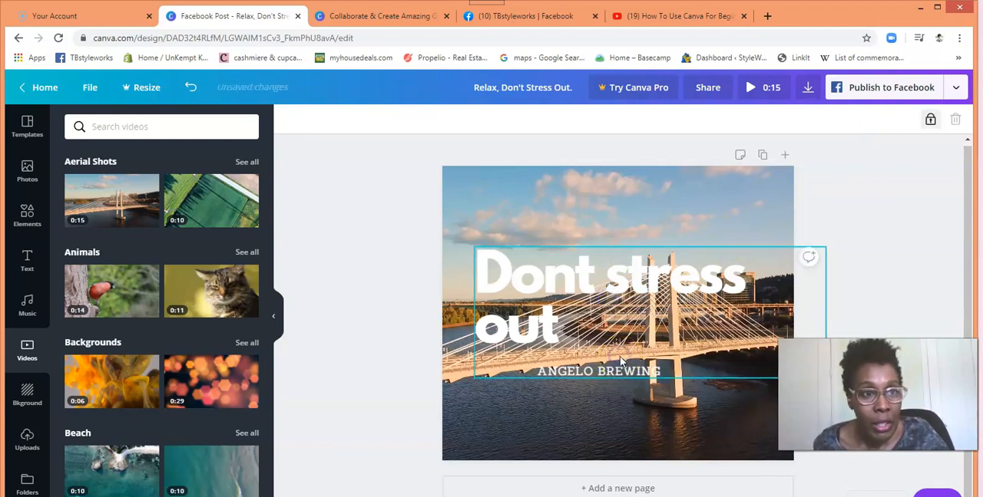
{"action": "left_click", "coordinate": [931, 119]}
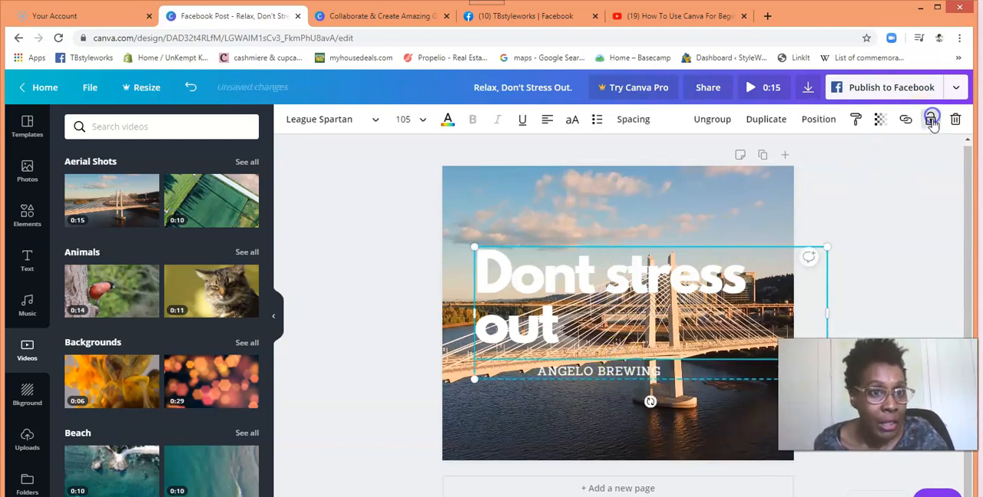
Step: Shift the "Dont stress out" group slightly to the left, send it backward and bring it forward again
{"action": "mouse_move", "coordinate": [681, 280]}
{"action": "left_mouse_down"}
{"action": "mouse_move", "coordinate": [649, 279]}
{"action": "mouse_move", "coordinate": [672, 279]}
{"action": "left_mouse_up"}
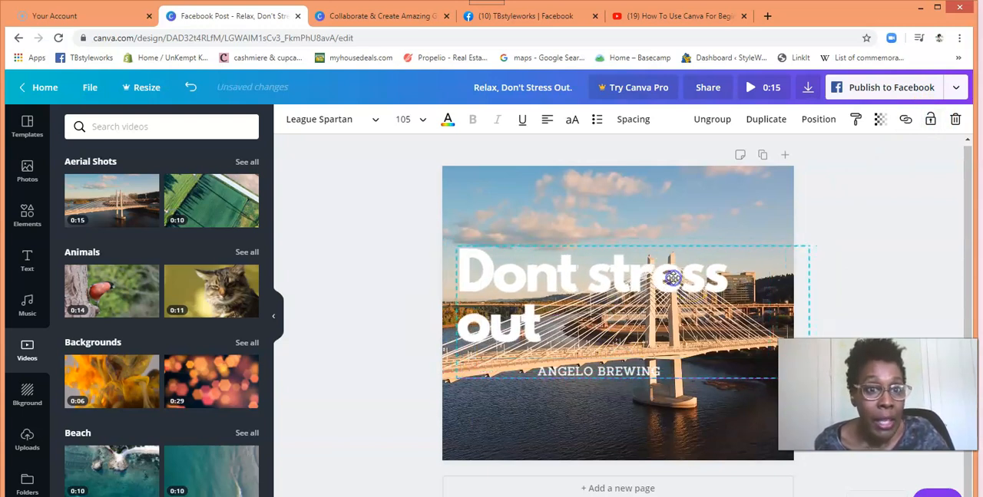
{"action": "left_click", "coordinate": [818, 119]}
{"action": "left_click", "coordinate": [783, 157]}
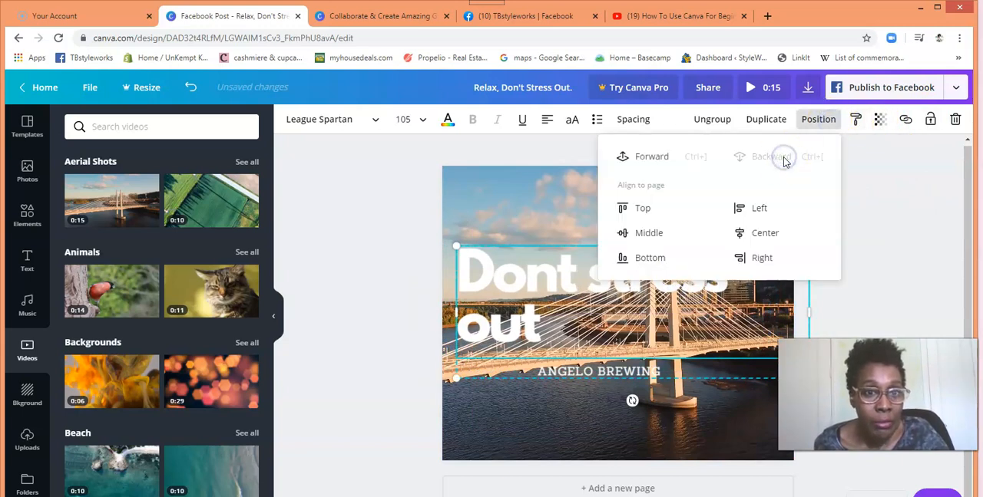
{"action": "left_click", "coordinate": [658, 161]}
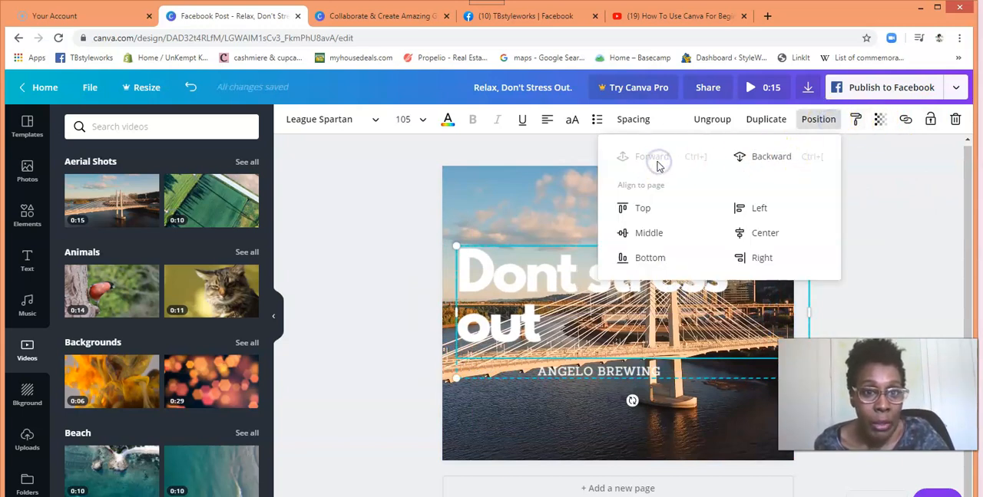
Step: Delete the "Dont stress out" text element from its group and both remaining overlapping "ANGELO BREWING" lines
{"action": "left_click", "coordinate": [582, 353]}
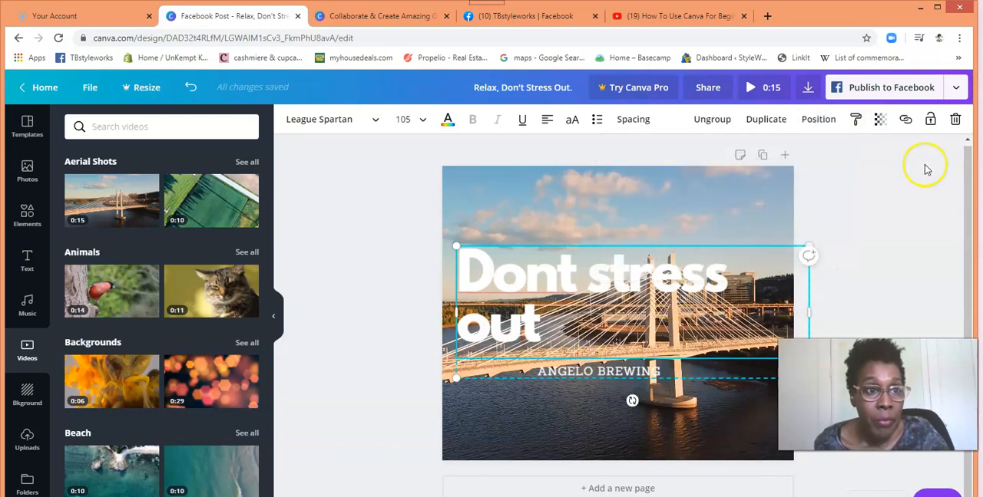
{"action": "left_click", "coordinate": [955, 119]}
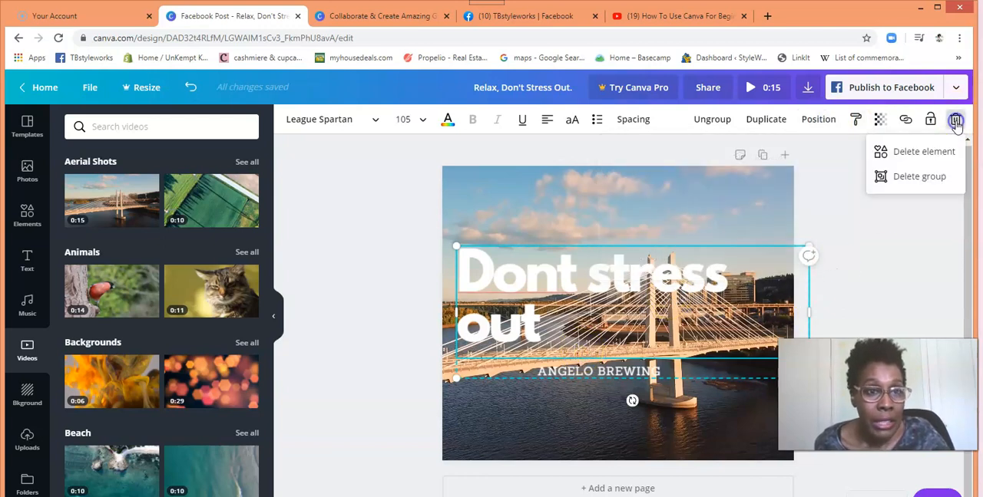
{"action": "left_click", "coordinate": [936, 154]}
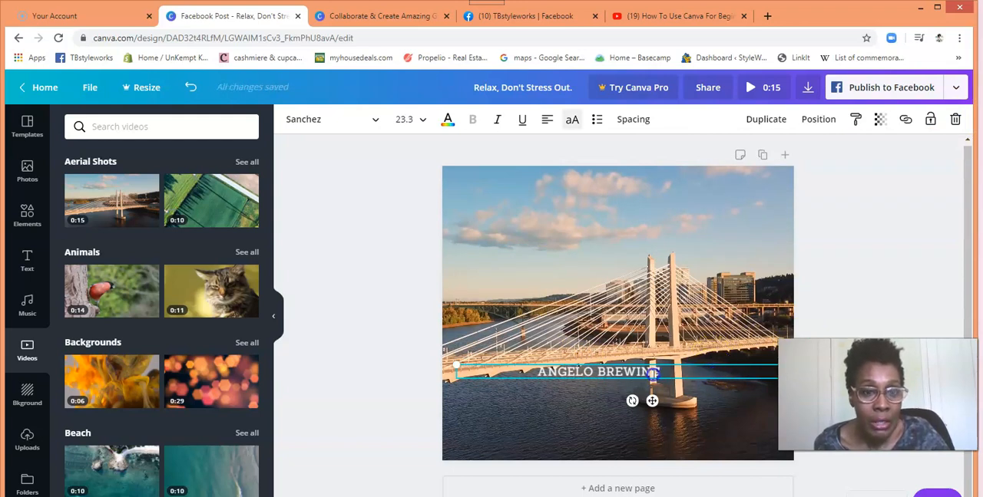
{"action": "left_click", "coordinate": [929, 121]}
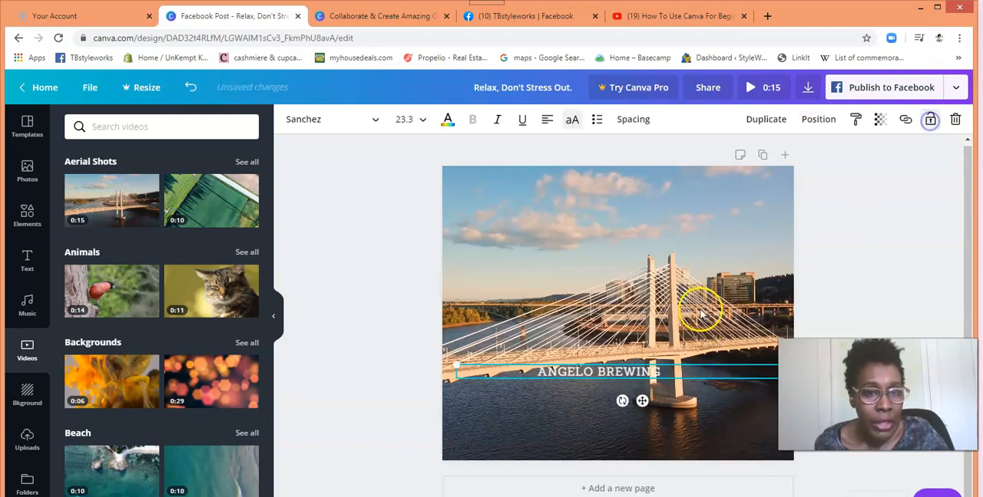
{"action": "left_click", "coordinate": [954, 121]}
{"action": "left_click", "coordinate": [651, 373]}
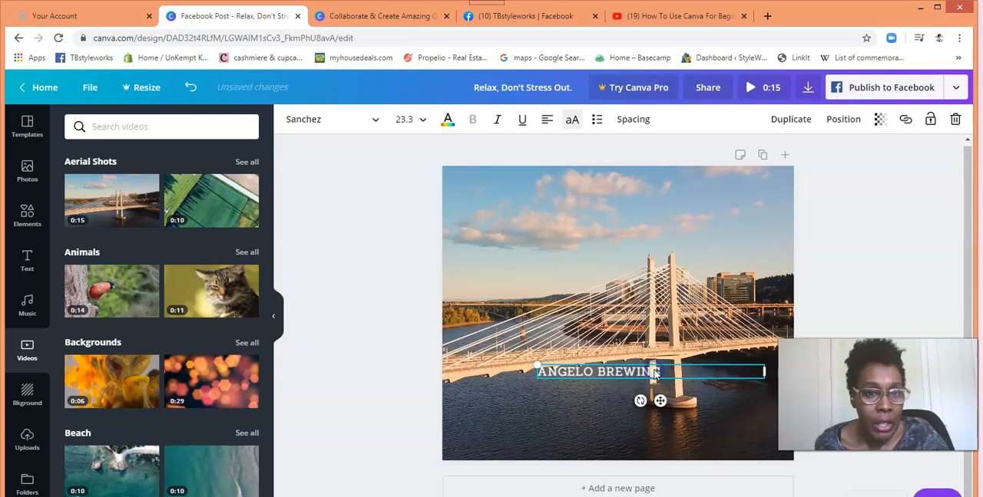
{"action": "left_click", "coordinate": [956, 120]}
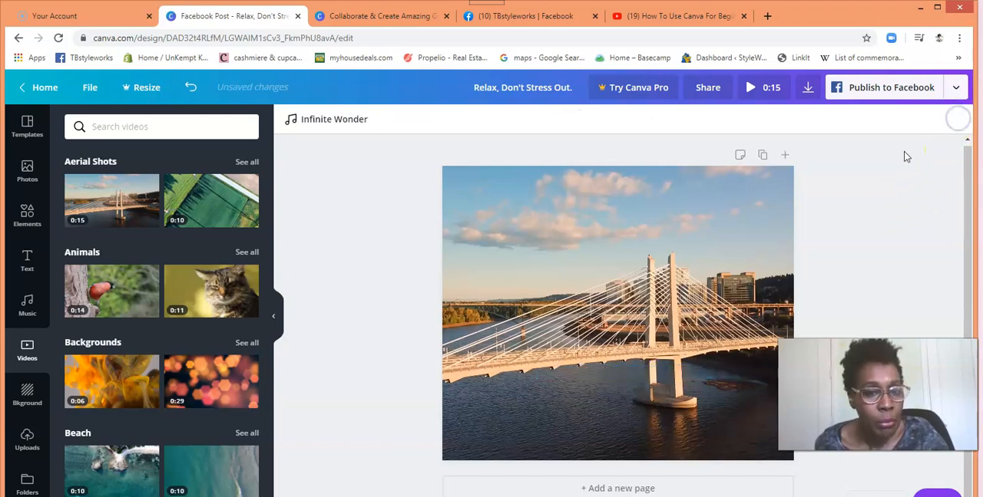
Step: Preview the bridge video filling the page and delete it
{"action": "left_click", "coordinate": [653, 326]}
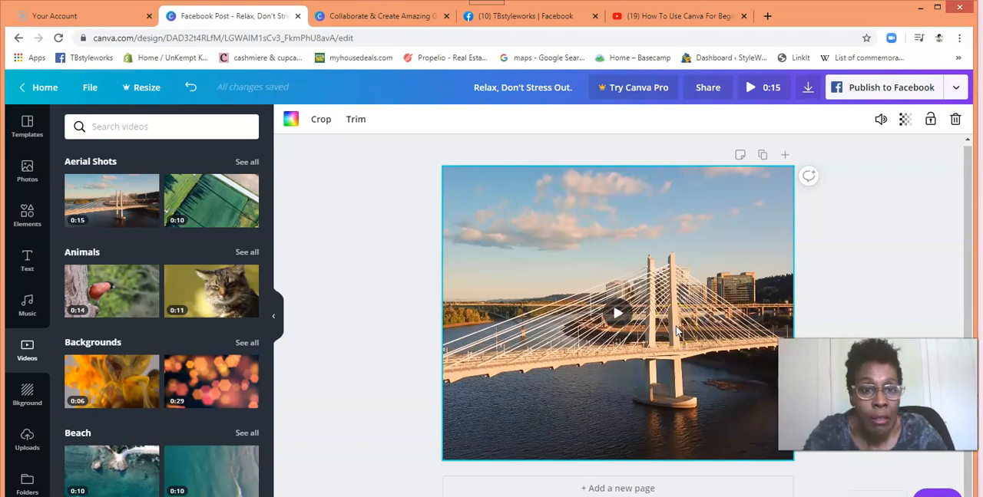
{"action": "left_click", "coordinate": [618, 317]}
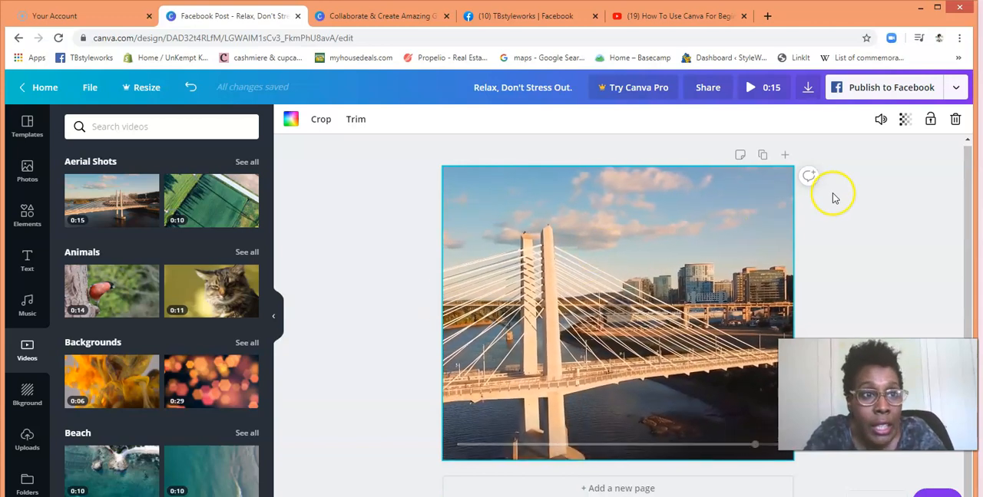
{"action": "left_click", "coordinate": [956, 120]}
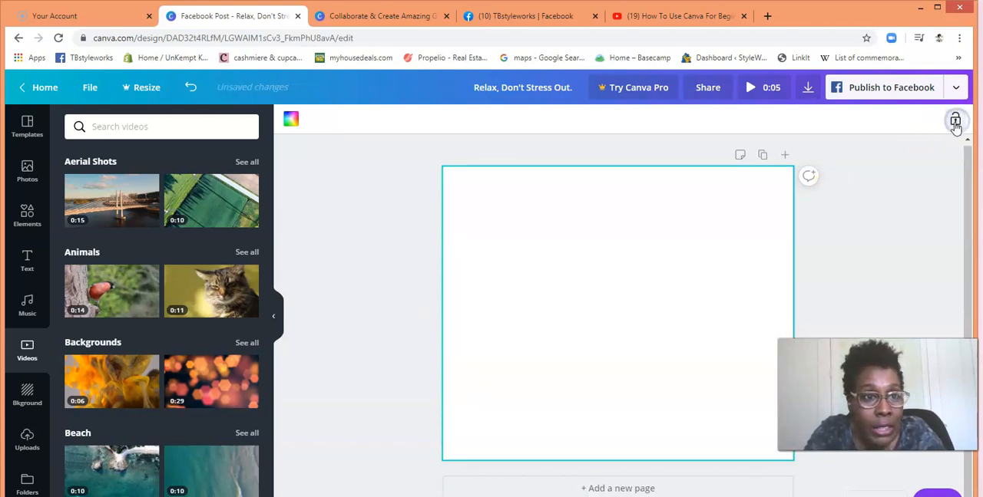
Step: Add the green field video from Aerial Shots to the page, pausing and resuming its playback
{"action": "left_click", "coordinate": [197, 215]}
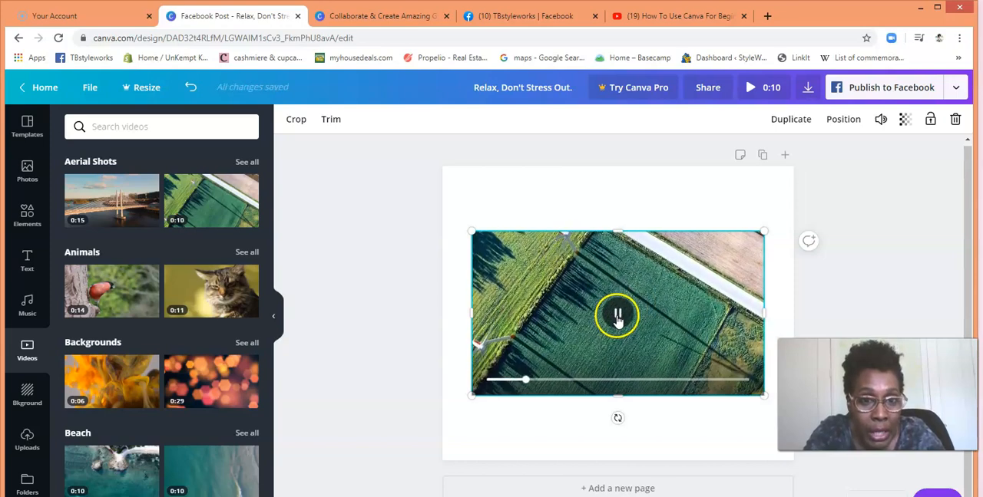
{"action": "left_click", "coordinate": [618, 318]}
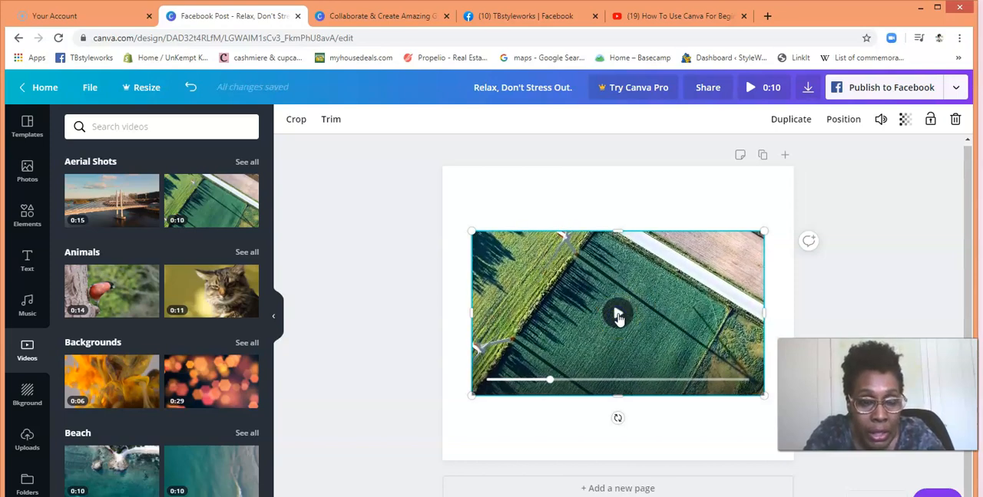
{"action": "left_click", "coordinate": [618, 317]}
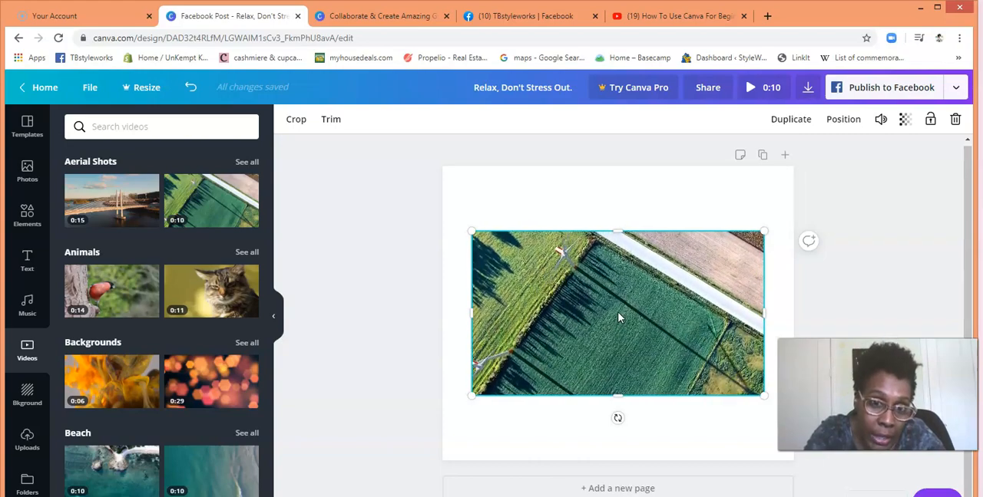
Step: Stretch the aerial field video to cover the whole page, preview it at that size and delete it
{"action": "left_click", "coordinate": [619, 232]}
{"action": "left_click_drag", "start_coordinate": [619, 232], "coordinate": [617, 197]}
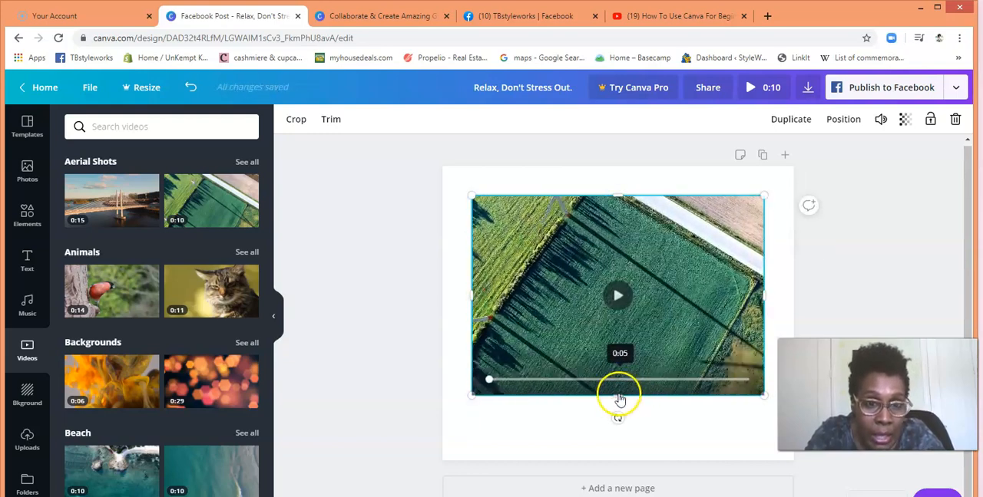
{"action": "left_click_drag", "start_coordinate": [618, 396], "coordinate": [624, 456]}
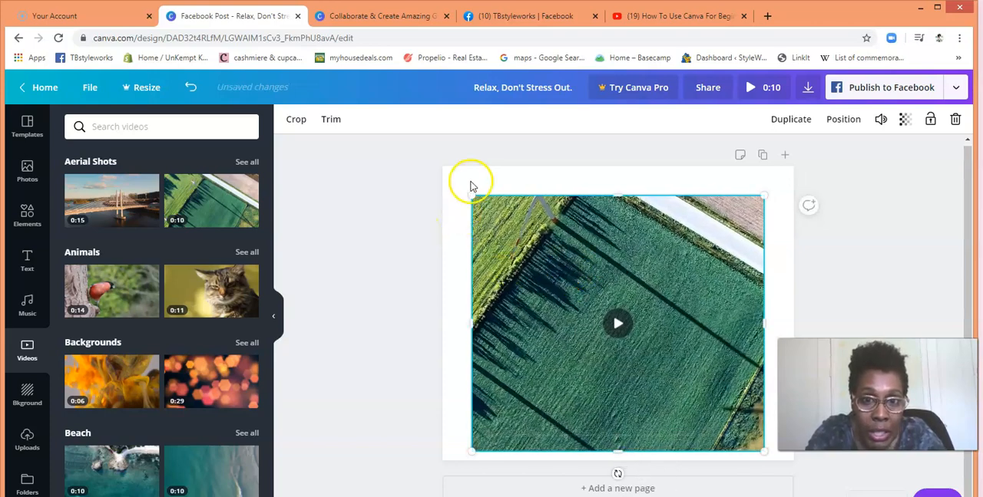
{"action": "left_click_drag", "start_coordinate": [435, 169], "coordinate": [432, 163]}
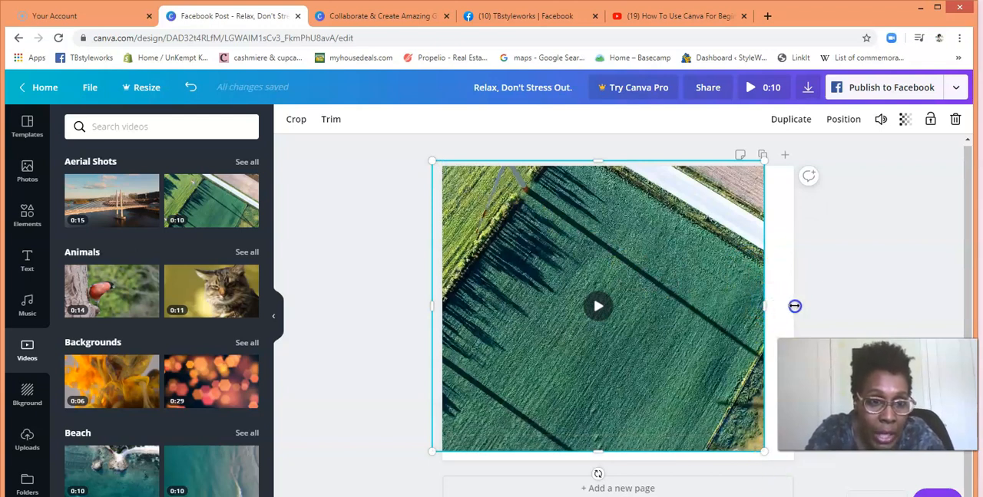
{"action": "left_click_drag", "start_coordinate": [794, 307], "coordinate": [799, 306]}
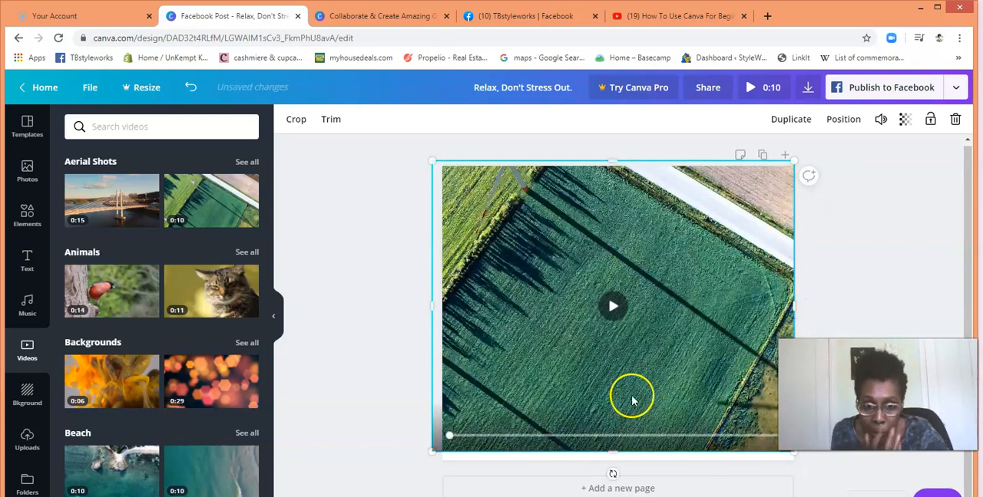
{"action": "right_click", "coordinate": [616, 468]}
{"action": "left_click", "coordinate": [606, 453]}
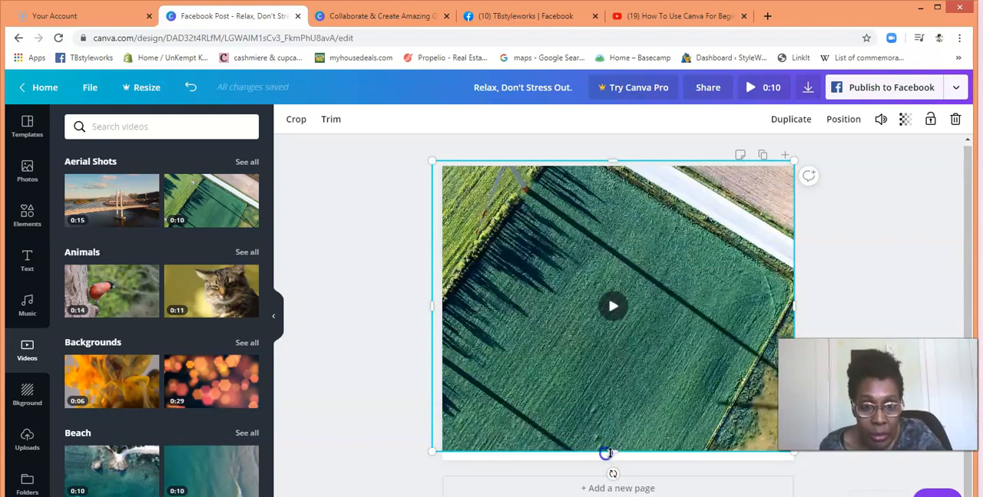
{"action": "left_click_drag", "start_coordinate": [612, 467], "coordinate": [612, 469]}
{"action": "left_click", "coordinate": [612, 314]}
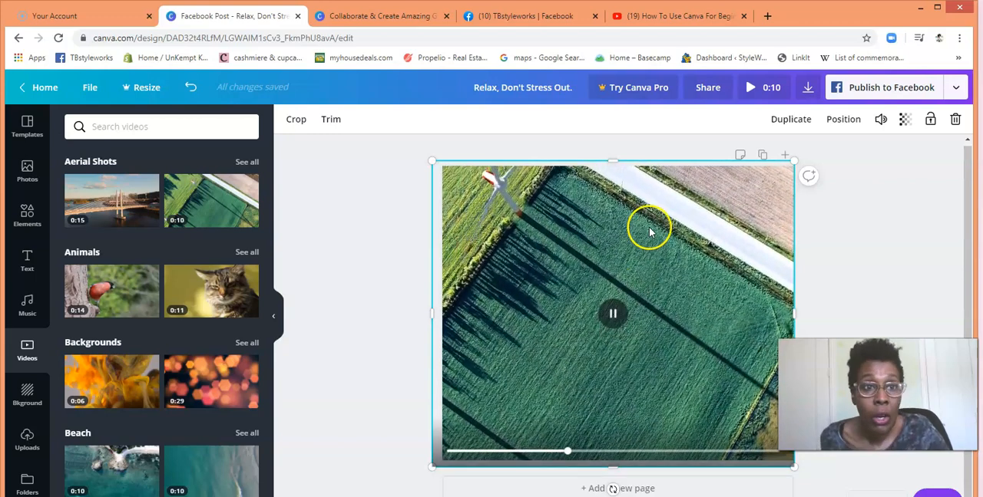
{"action": "left_click", "coordinate": [955, 119]}
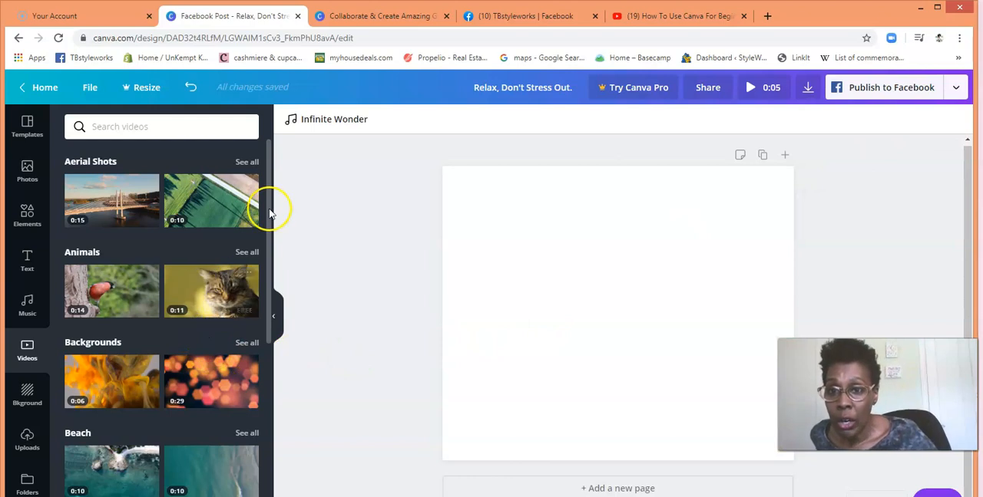
Step: Add the Business video of hands typing on a keyboard to the page and delete it
{"action": "left_click_drag", "start_coordinate": [269, 224], "coordinate": [268, 303]}
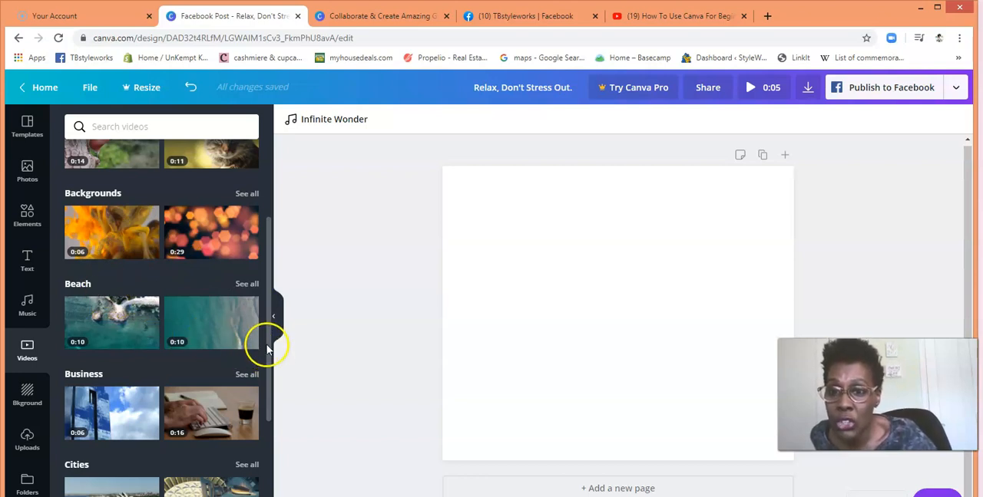
{"action": "mouse_move", "coordinate": [267, 350]}
{"action": "left_mouse_down"}
{"action": "mouse_move", "coordinate": [271, 409]}
{"action": "mouse_move", "coordinate": [268, 365]}
{"action": "left_mouse_up"}
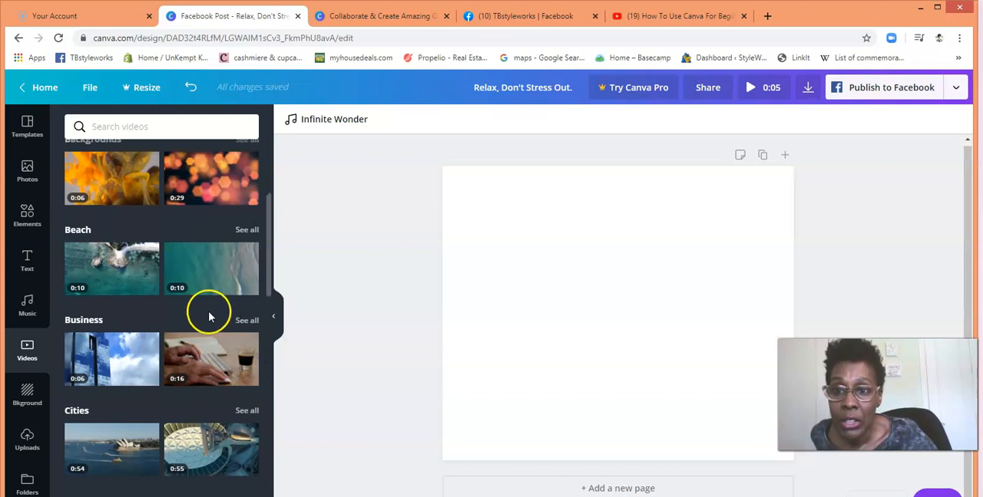
{"action": "left_click", "coordinate": [218, 355]}
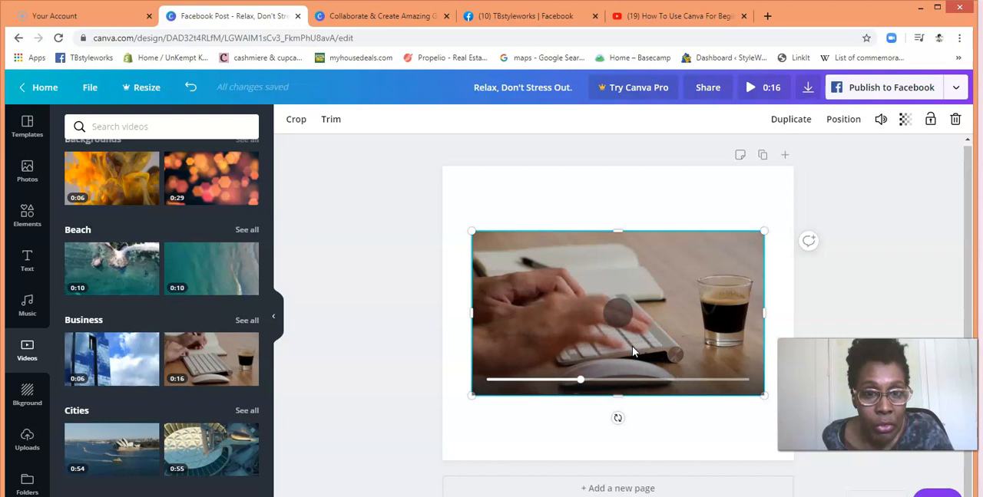
{"action": "left_click", "coordinate": [953, 121]}
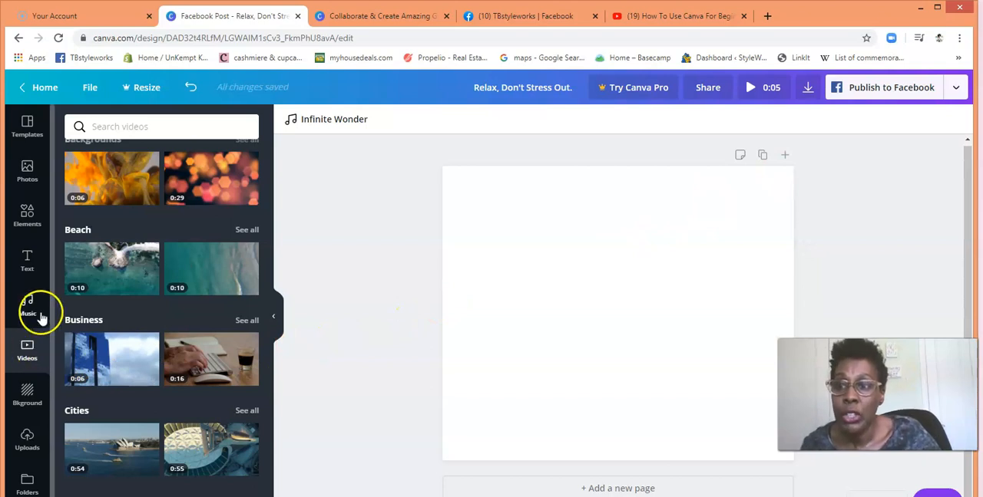
Step: Try coral, dark pink, red and black preset colors as the page background, finishing on light pink
{"action": "left_click", "coordinate": [28, 398]}
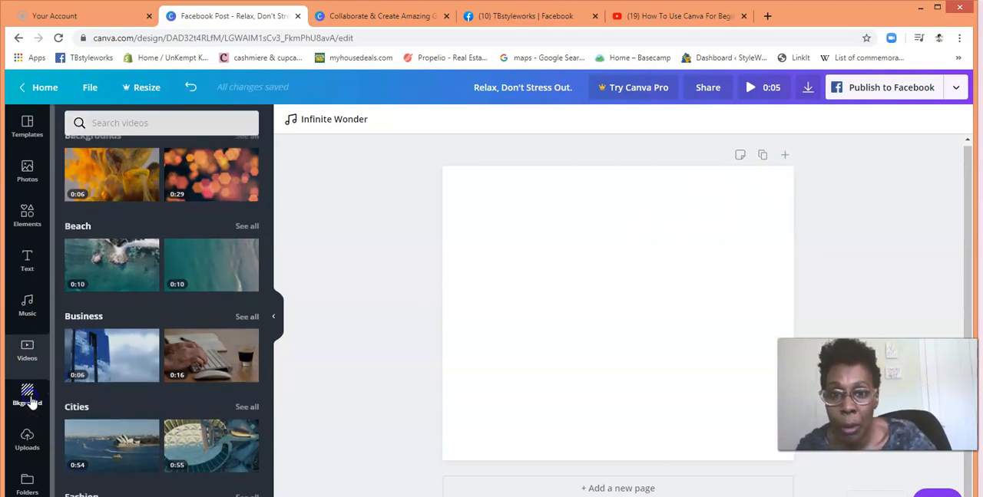
{"action": "left_click", "coordinate": [584, 278]}
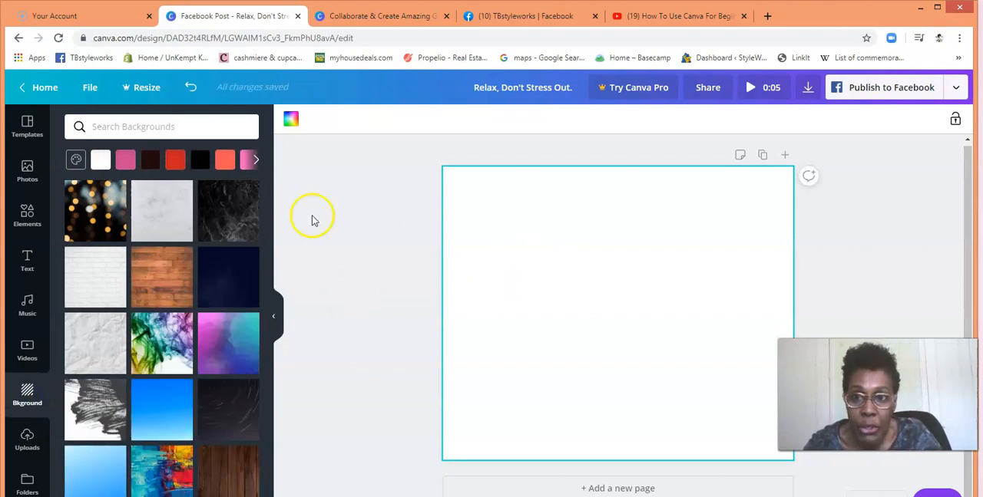
{"action": "left_click", "coordinate": [224, 160]}
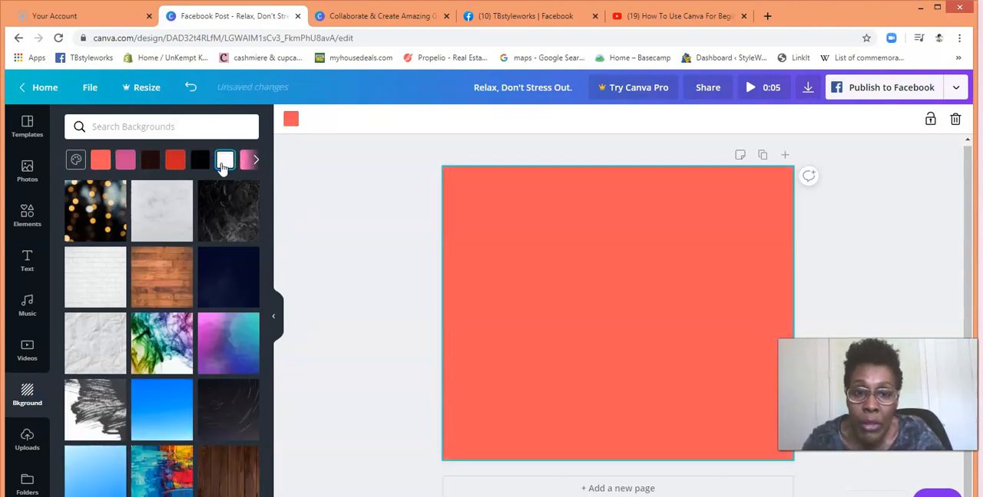
{"action": "left_click", "coordinate": [101, 161]}
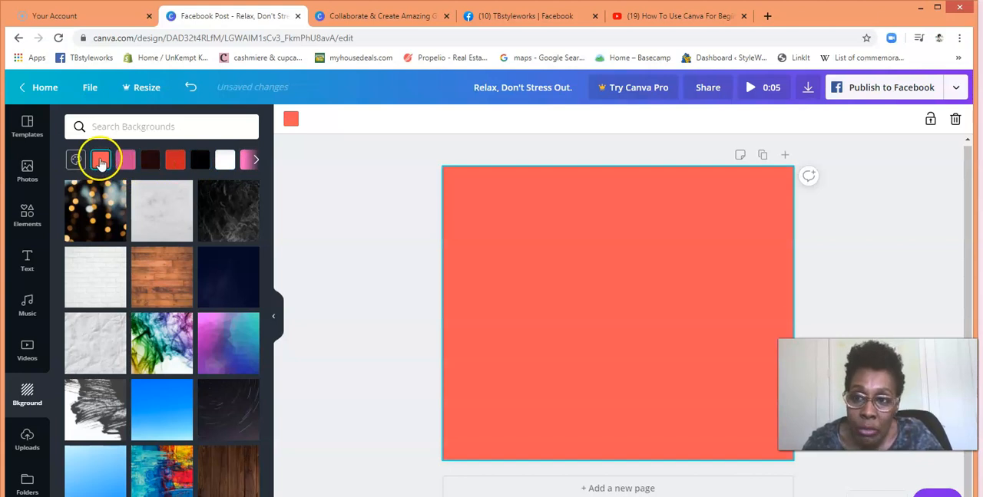
{"action": "left_click", "coordinate": [125, 161]}
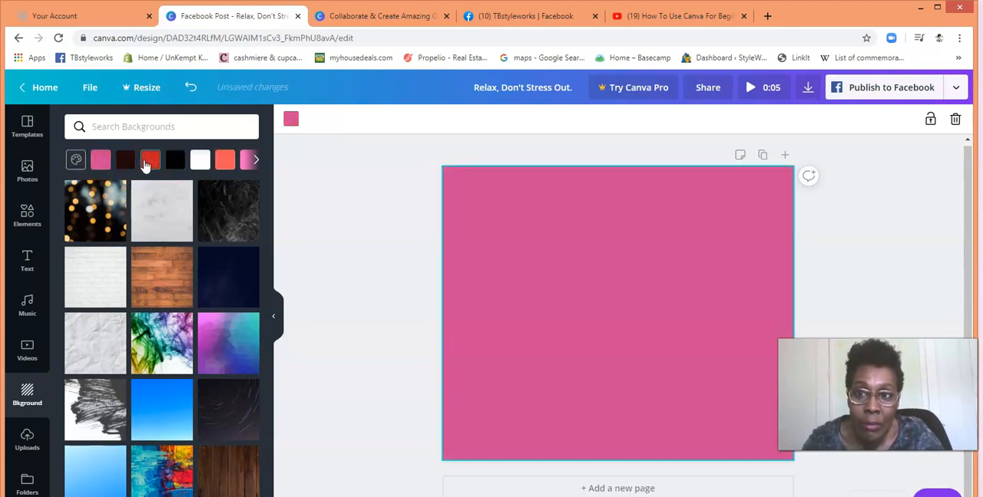
{"action": "left_click", "coordinate": [148, 161]}
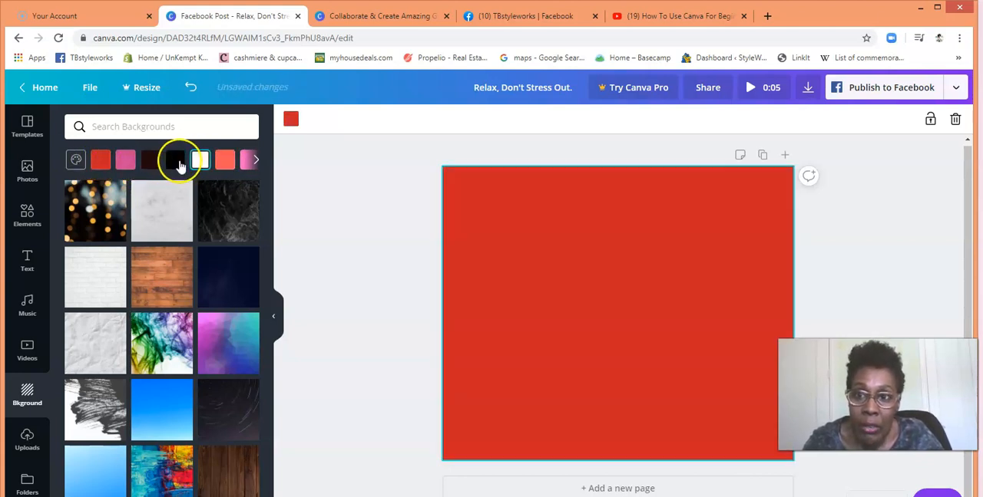
{"action": "left_click", "coordinate": [175, 160]}
{"action": "left_click", "coordinate": [125, 160]}
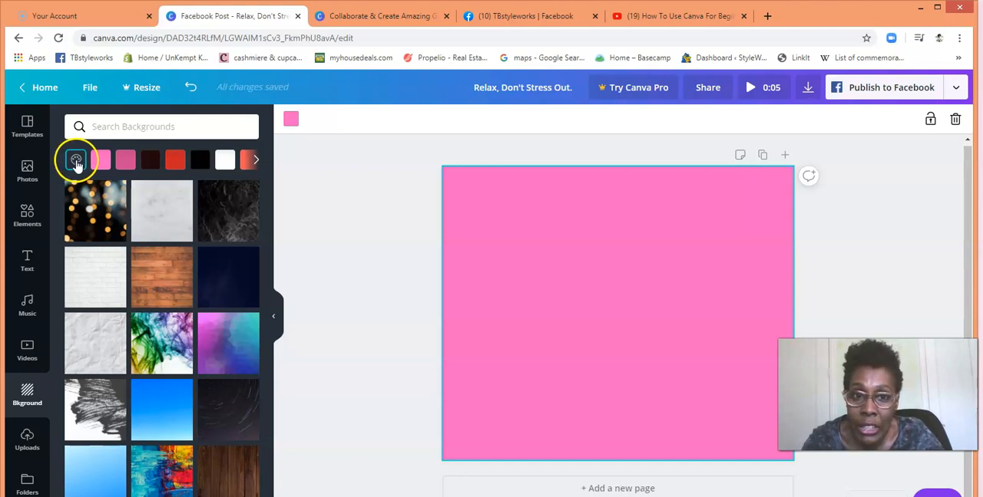
Step: Mix a custom background color, going from yellow-green #c8d659 through #d6cd59 and #948d37 to a dark olive
{"action": "left_click", "coordinate": [76, 161]}
{"action": "left_click", "coordinate": [89, 217]}
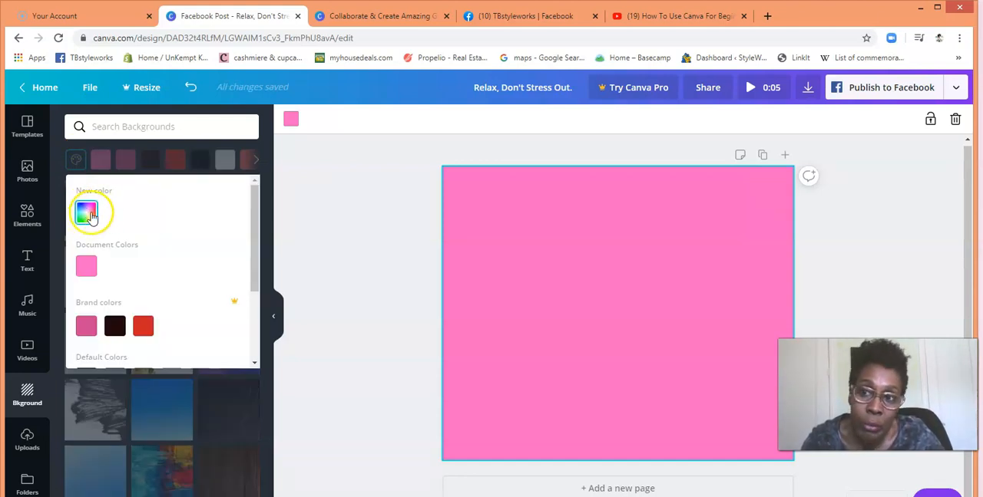
{"action": "left_click", "coordinate": [89, 217]}
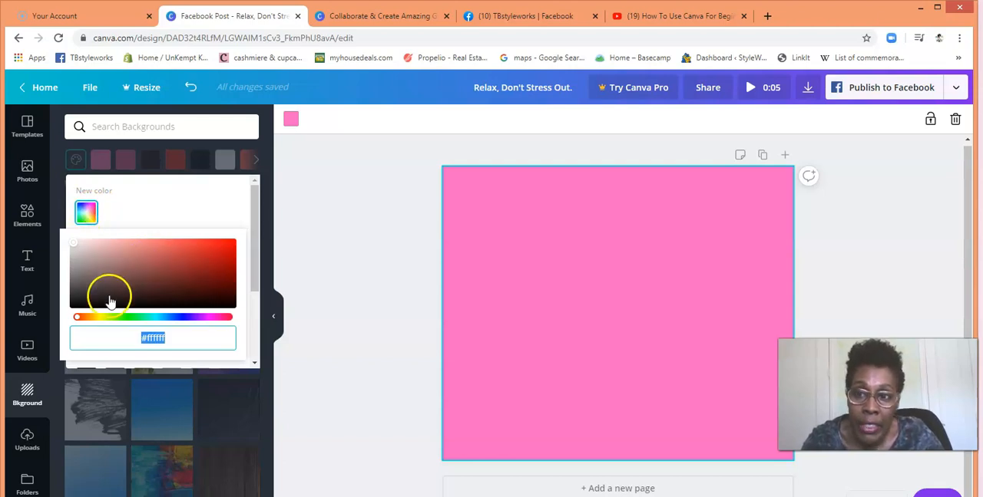
{"action": "left_click_drag", "start_coordinate": [83, 321], "coordinate": [103, 320]}
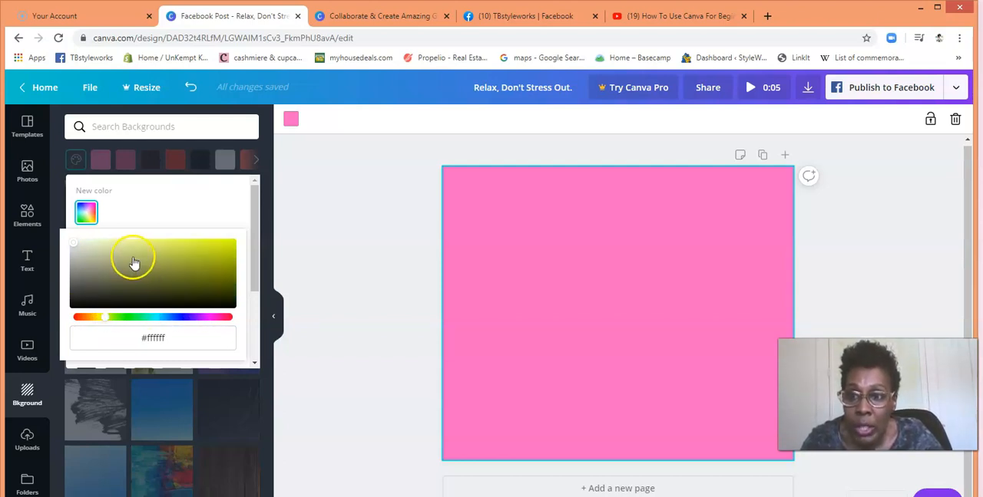
{"action": "left_click", "coordinate": [167, 251]}
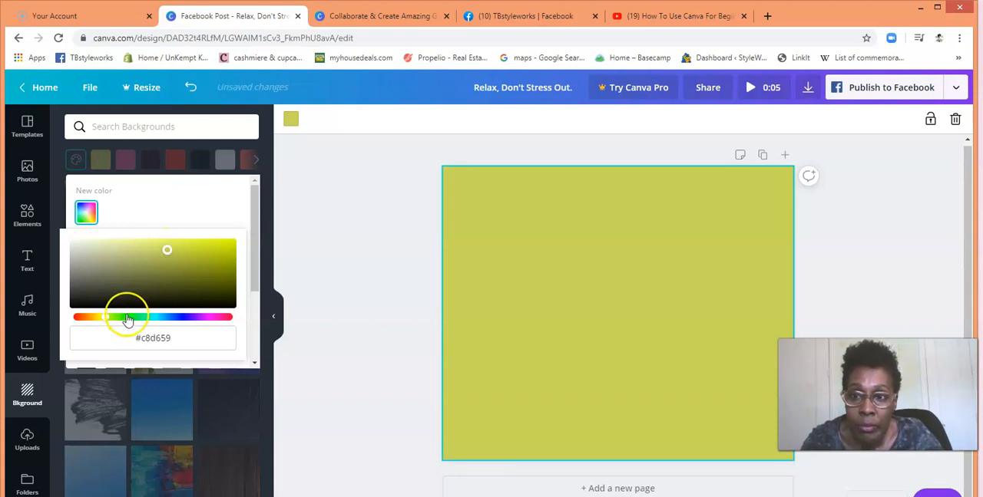
{"action": "mouse_move", "coordinate": [106, 321]}
{"action": "left_mouse_down"}
{"action": "mouse_move", "coordinate": [125, 320]}
{"action": "mouse_move", "coordinate": [100, 322]}
{"action": "left_mouse_up"}
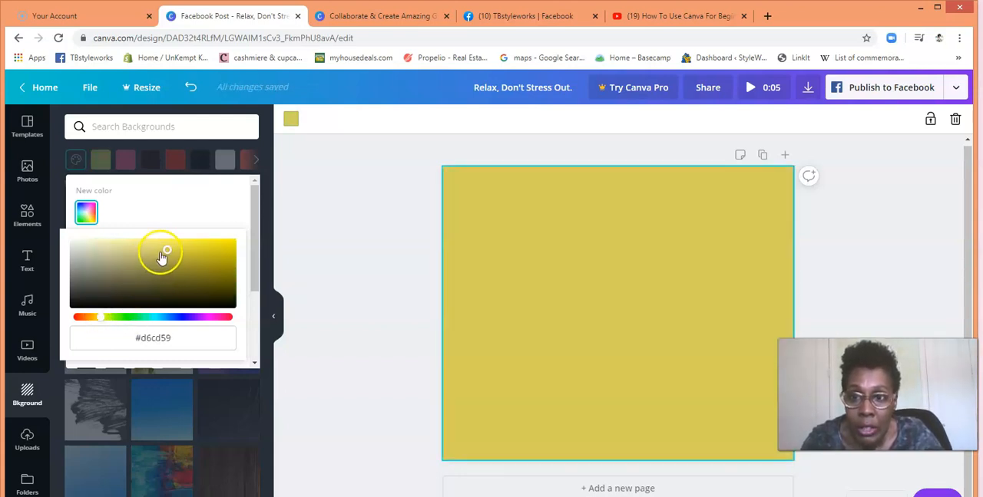
{"action": "left_click", "coordinate": [165, 250]}
{"action": "left_click_drag", "start_coordinate": [168, 263], "coordinate": [175, 270]}
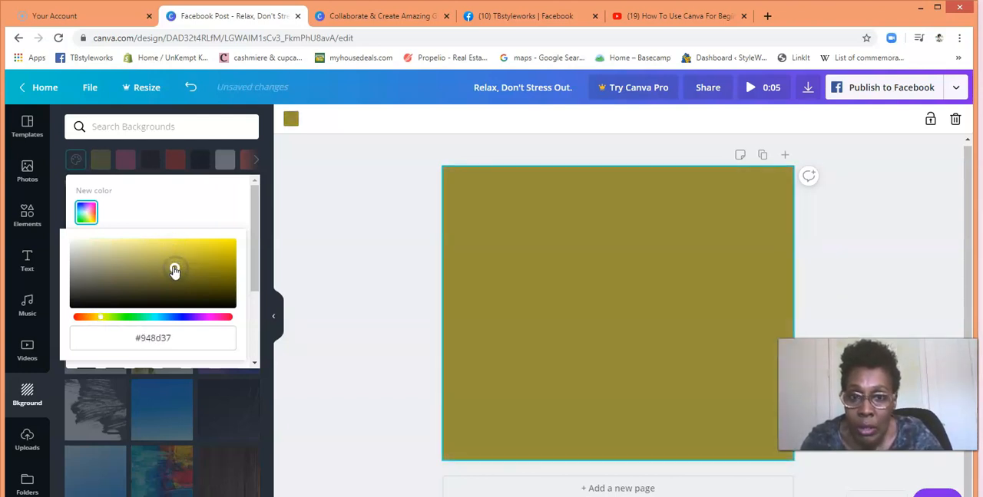
{"action": "left_click_drag", "start_coordinate": [173, 268], "coordinate": [193, 287]}
{"action": "left_click", "coordinate": [159, 202]}
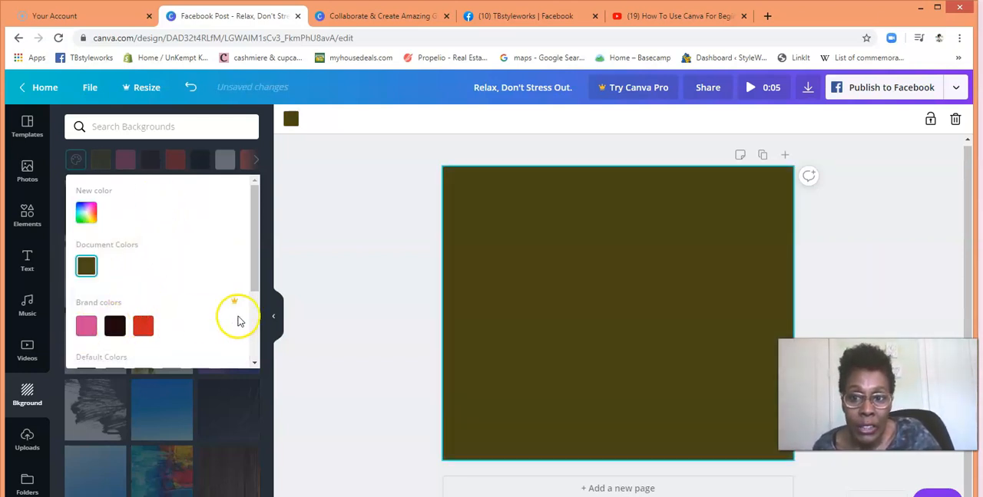
Step: Change the page background to the medium blue from the default colors after trying purple
{"action": "left_click_drag", "start_coordinate": [253, 273], "coordinate": [259, 352]}
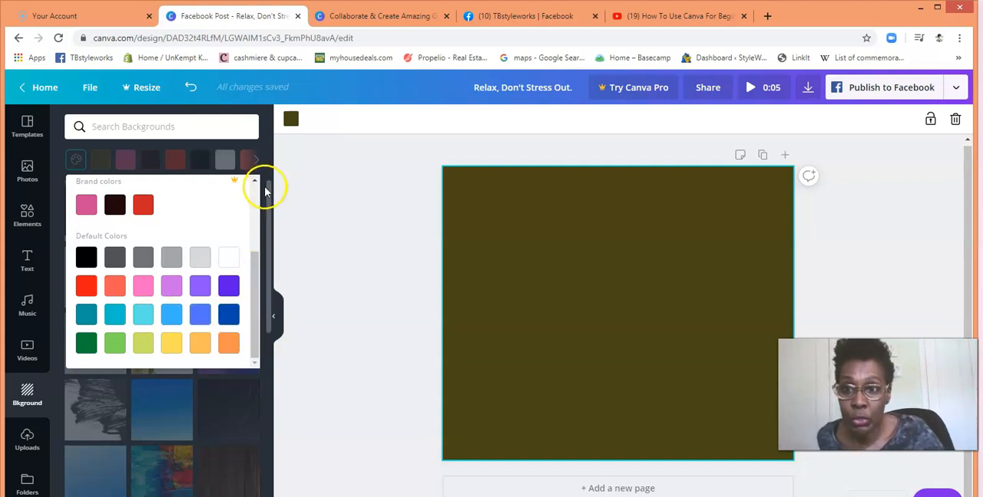
{"action": "left_click", "coordinate": [199, 286]}
{"action": "left_click", "coordinate": [201, 322]}
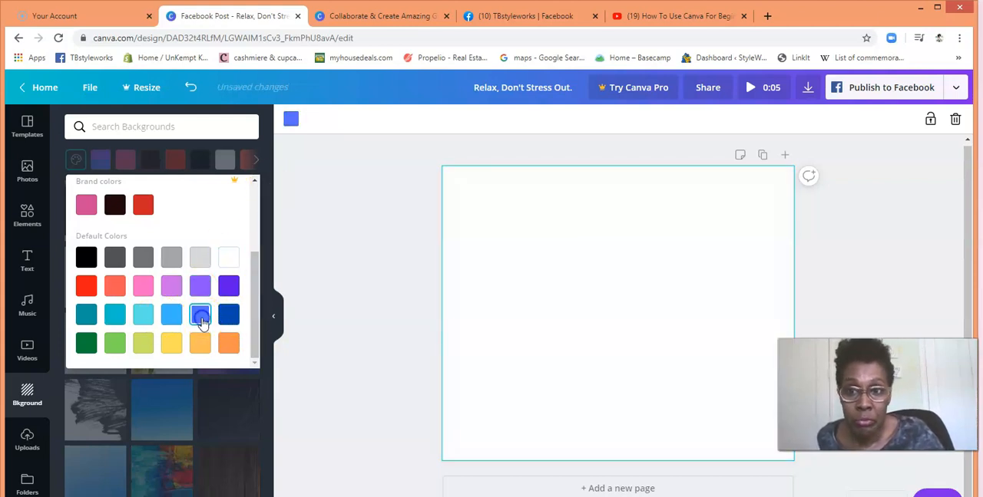
{"action": "left_click_drag", "start_coordinate": [256, 263], "coordinate": [246, 195]}
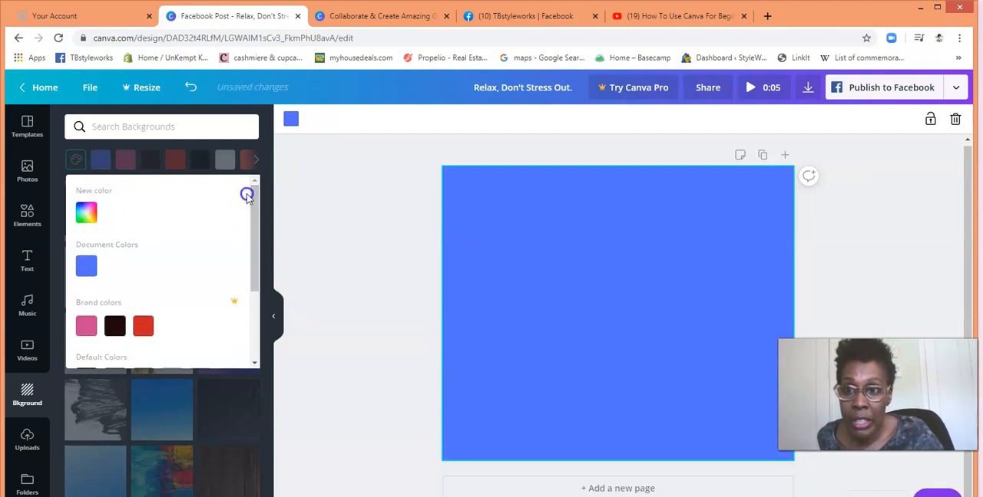
{"action": "left_click", "coordinate": [251, 181]}
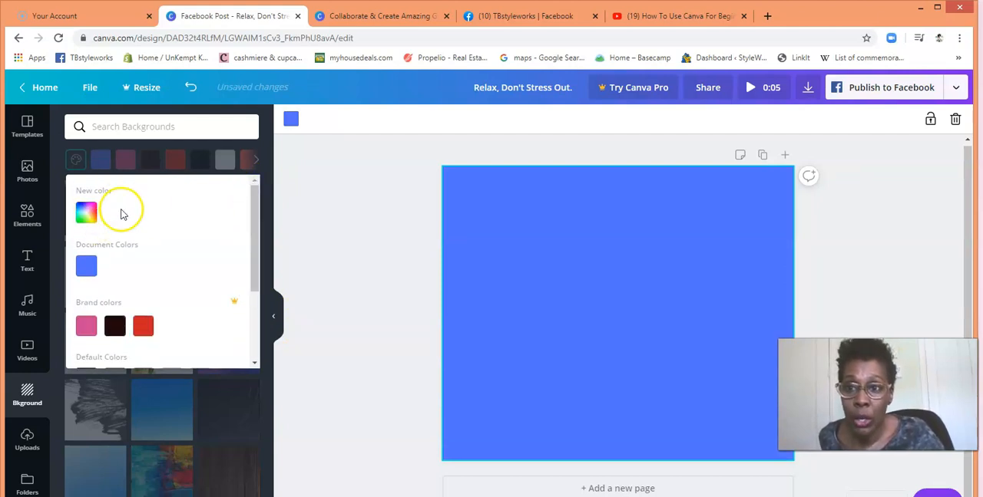
{"action": "left_click", "coordinate": [359, 201]}
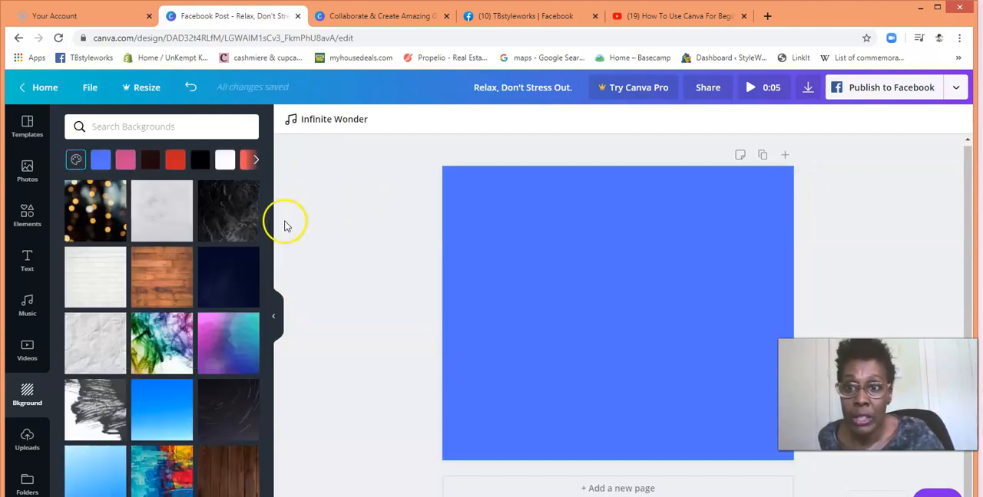
Step: Try the black marble image as the page background and replace it with the pink, blue and teal polygon image
{"action": "left_click", "coordinate": [227, 209]}
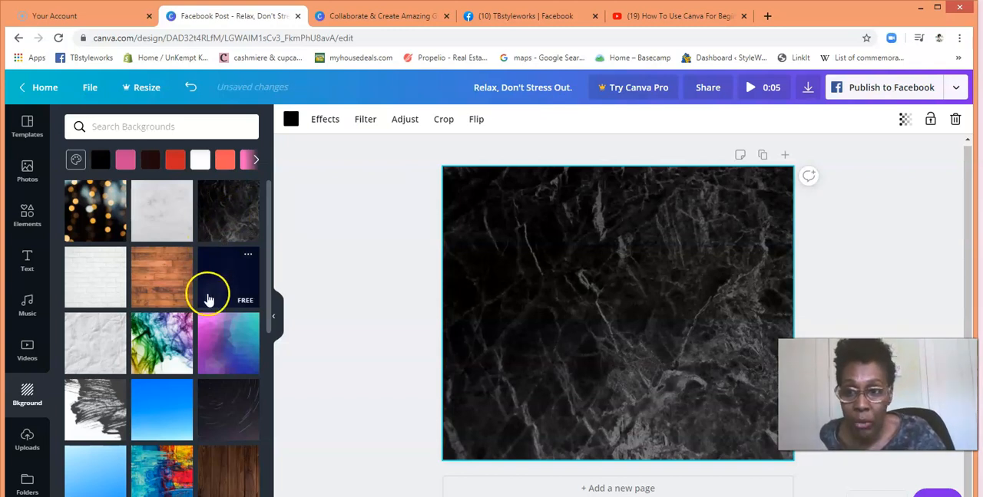
{"action": "left_click", "coordinate": [214, 350]}
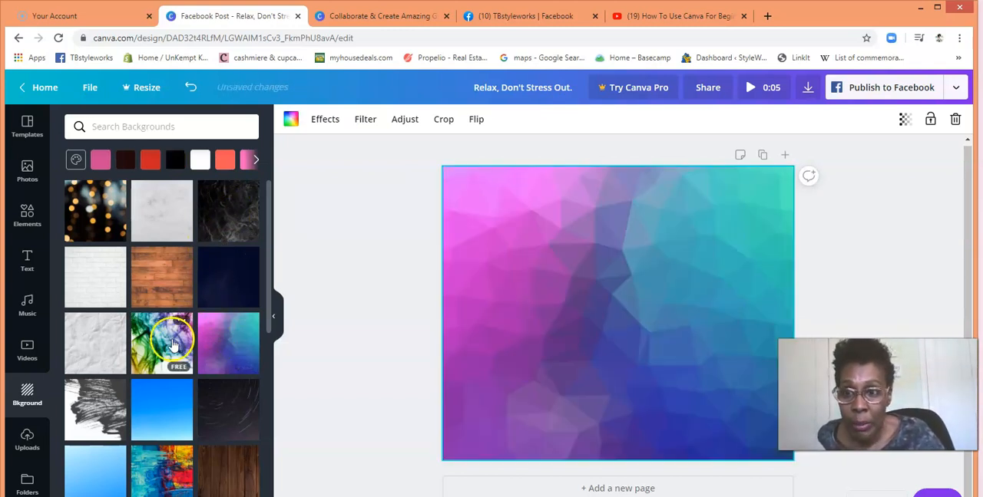
Step: Try the golden fireworks image as the page background and replace it with the blue and gold bokeh lights image
{"action": "left_click_drag", "start_coordinate": [268, 274], "coordinate": [274, 441]}
{"action": "left_click", "coordinate": [244, 459]}
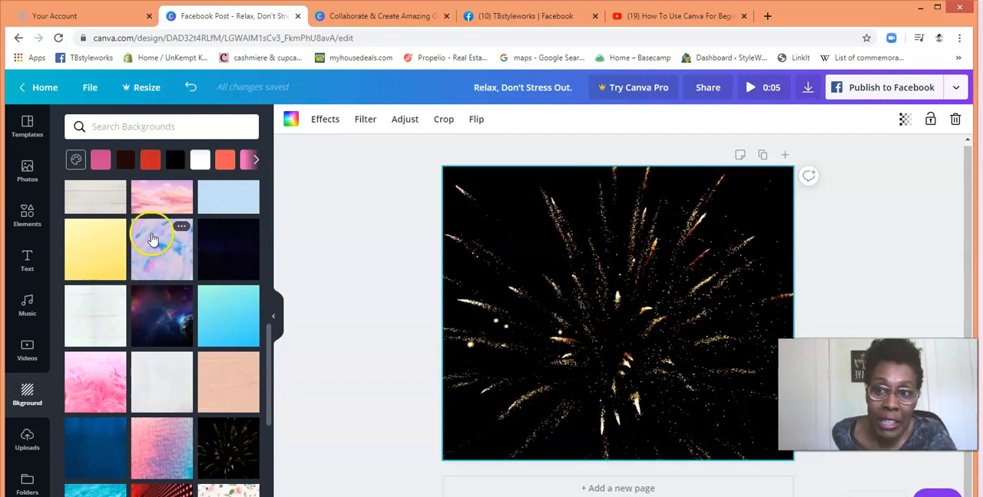
{"action": "left_click_drag", "start_coordinate": [268, 360], "coordinate": [272, 436]}
{"action": "left_click", "coordinate": [168, 291]}
{"action": "left_click_drag", "start_coordinate": [270, 367], "coordinate": [272, 374]}
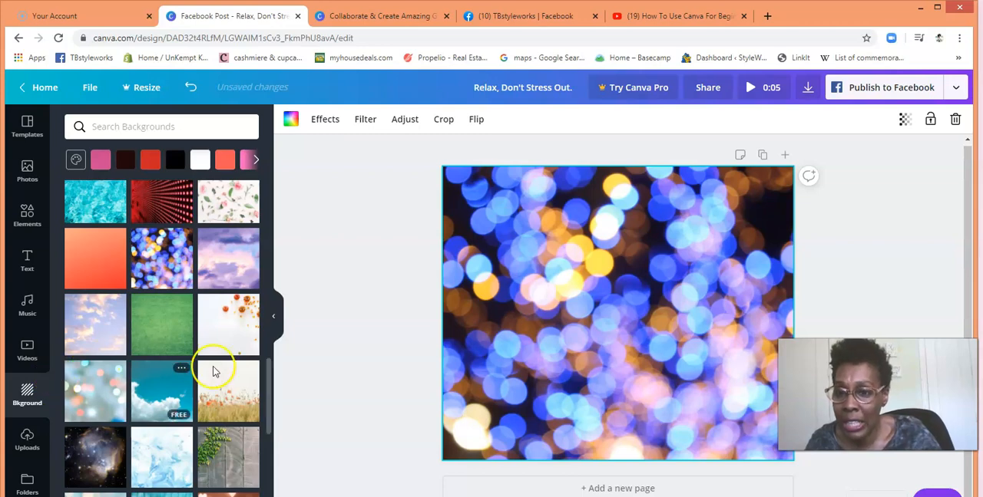
Step: Upload the photo of the woman in a blazer and black pants from the Downloads folder
{"action": "left_click", "coordinate": [27, 450]}
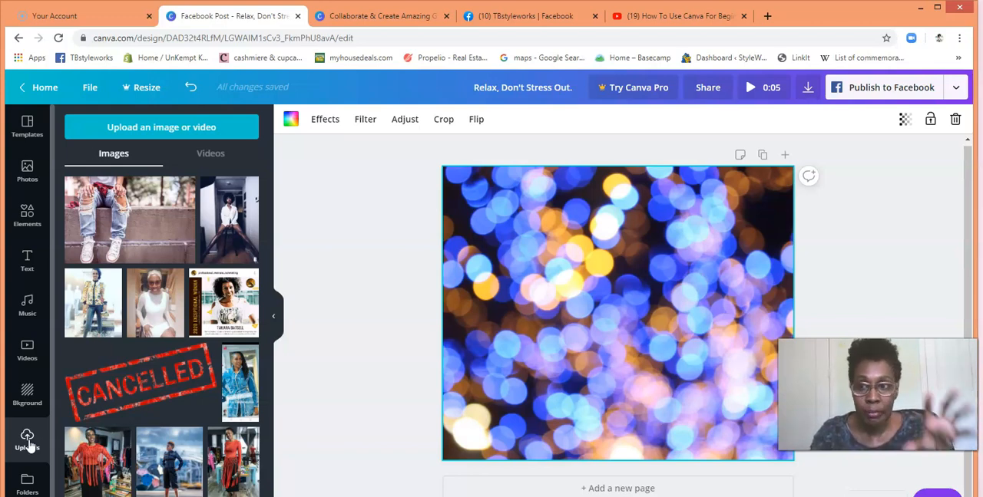
{"action": "left_click", "coordinate": [176, 131]}
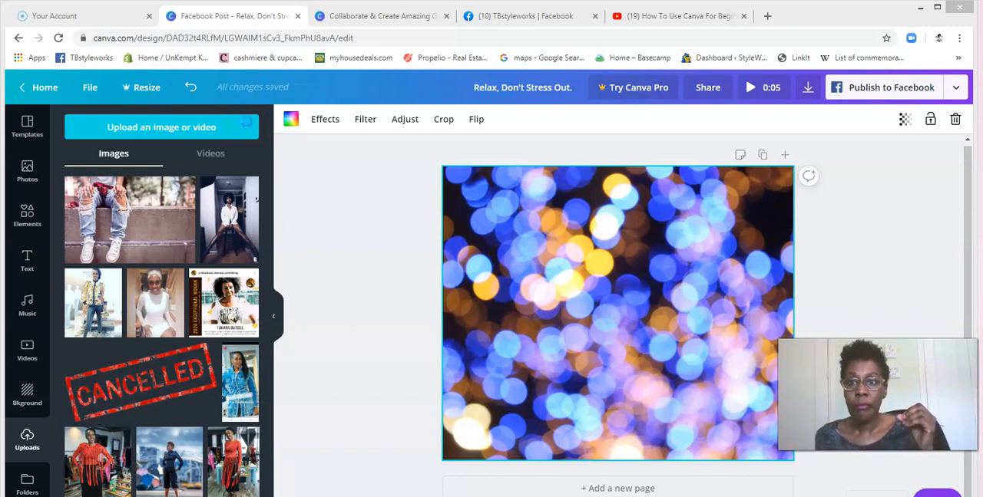
{"action": "left_click", "coordinate": [246, 123]}
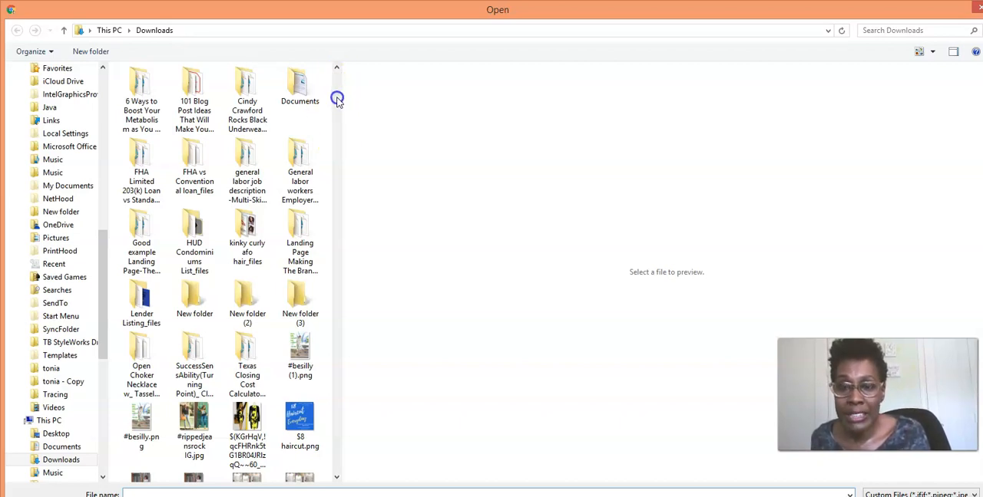
{"action": "scroll", "coordinate": [336, 100], "scroll_direction": "down", "scroll_amount": 5}
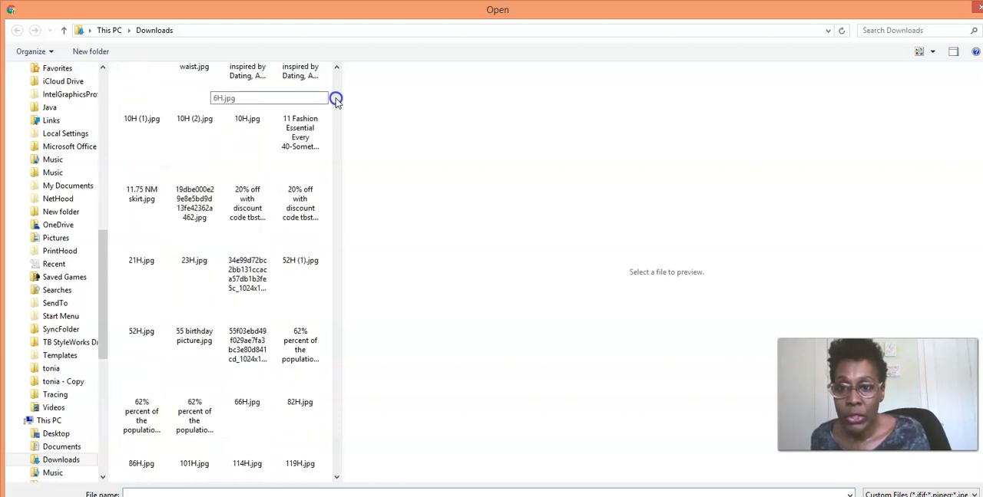
{"action": "scroll", "coordinate": [336, 100], "scroll_direction": "down", "scroll_amount": 5}
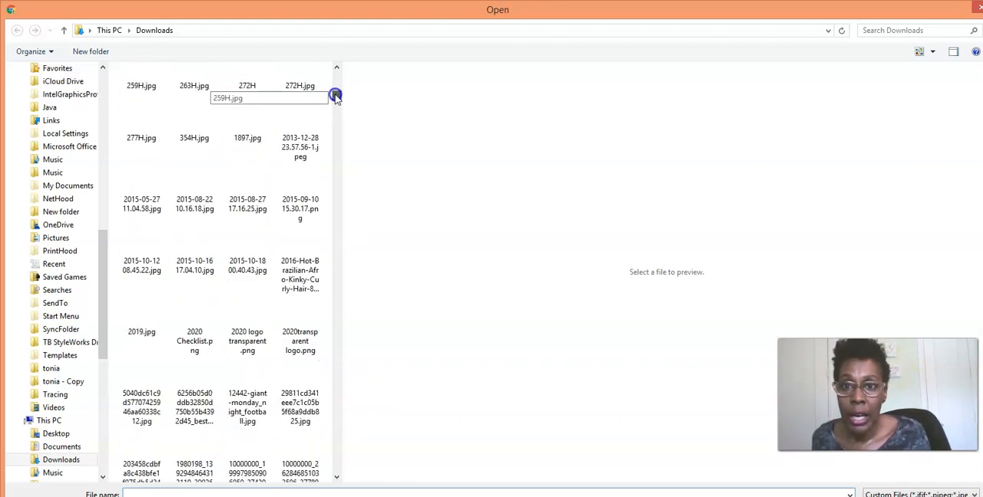
{"action": "scroll", "coordinate": [335, 93], "scroll_direction": "up", "scroll_amount": 5}
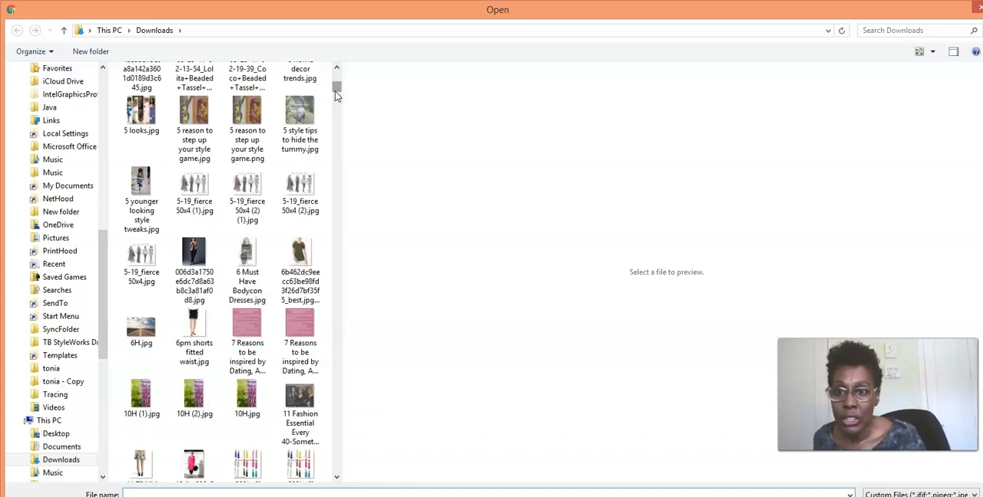
{"action": "double_click", "coordinate": [195, 259]}
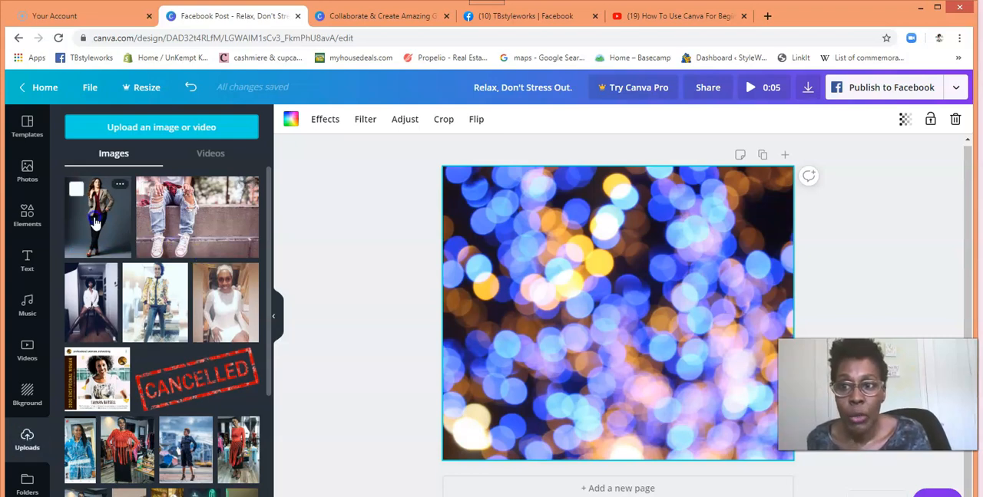
Step: Place the uploaded blazer photo on the page over the bokeh lights background
{"action": "left_click_drag", "start_coordinate": [238, 256], "coordinate": [717, 262]}
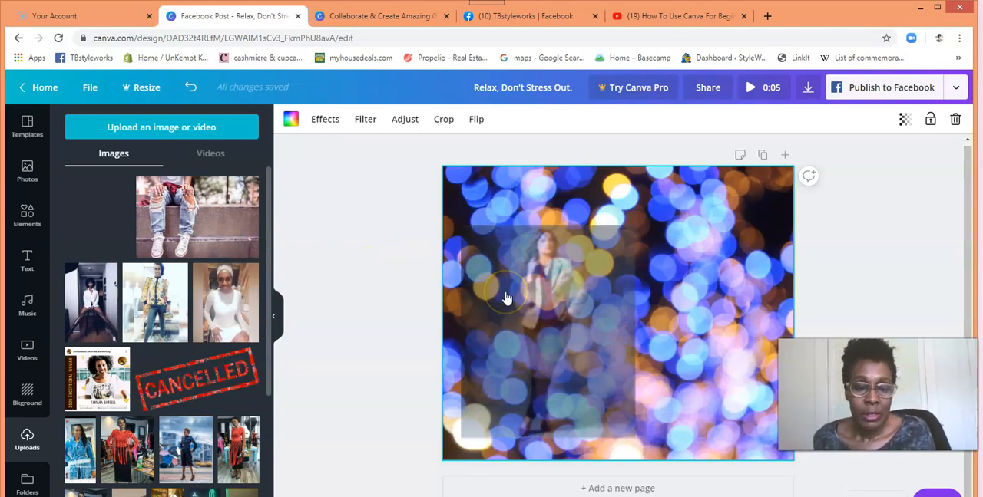
{"action": "left_click_drag", "start_coordinate": [102, 193], "coordinate": [471, 267]}
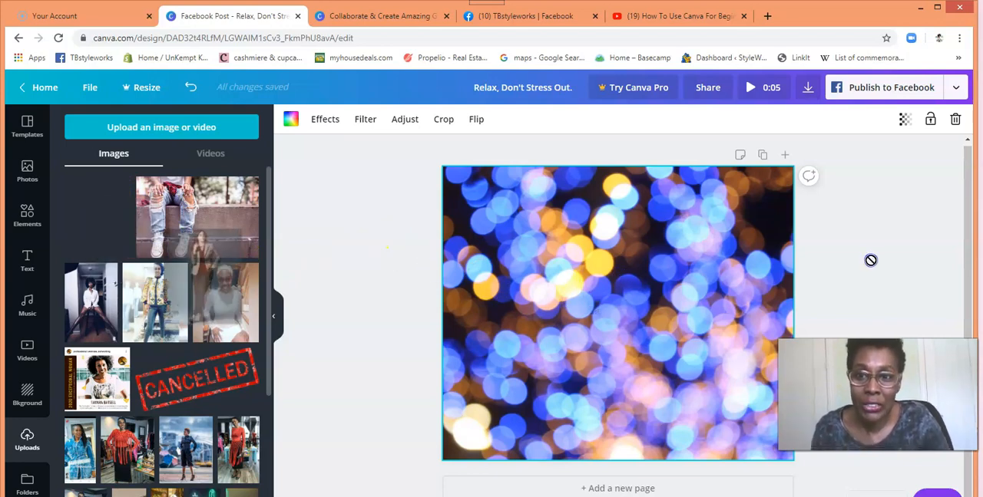
{"action": "left_click_drag", "start_coordinate": [201, 265], "coordinate": [622, 234]}
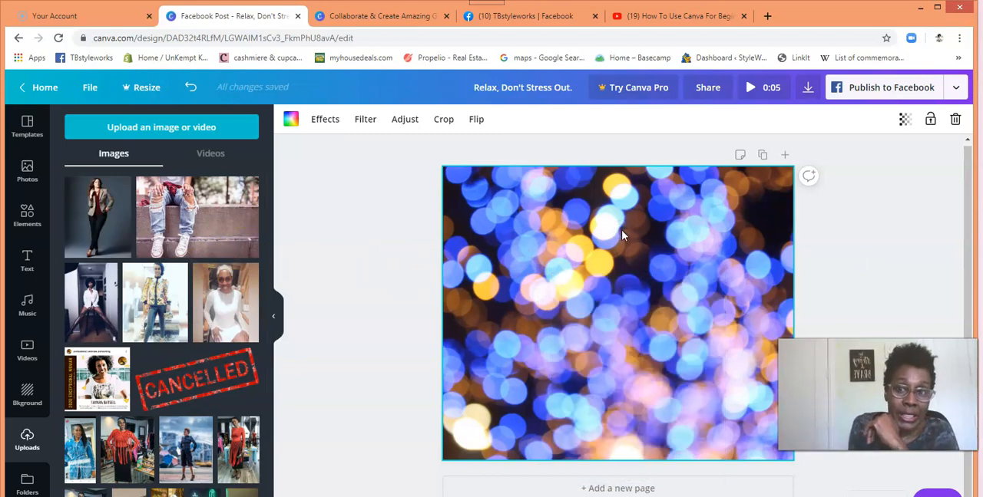
{"action": "left_click", "coordinate": [90, 225]}
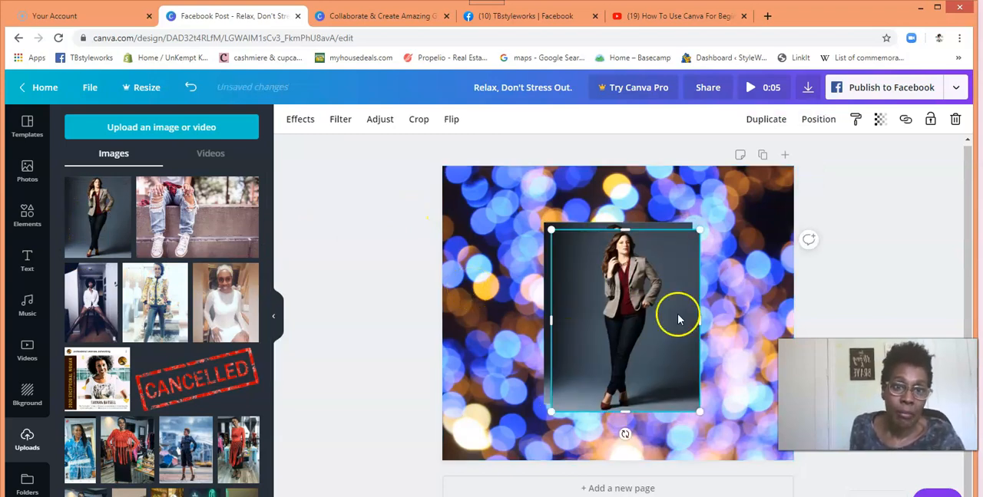
Step: Move the blazer photo up and crop its lower part, and delete it from the page
{"action": "left_click", "coordinate": [790, 175]}
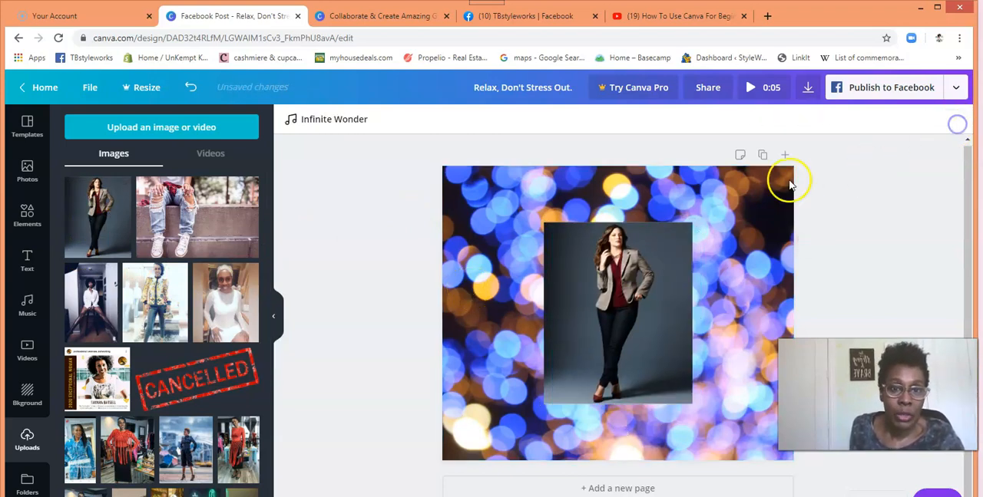
{"action": "left_click_drag", "start_coordinate": [614, 284], "coordinate": [616, 262]}
{"action": "left_click", "coordinate": [616, 277]}
{"action": "left_click_drag", "start_coordinate": [623, 378], "coordinate": [625, 350]}
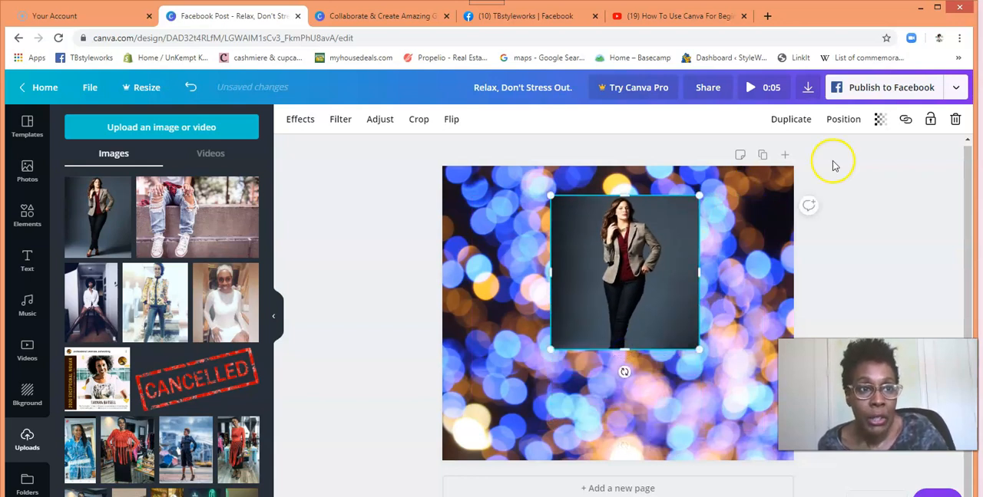
{"action": "left_click", "coordinate": [955, 121]}
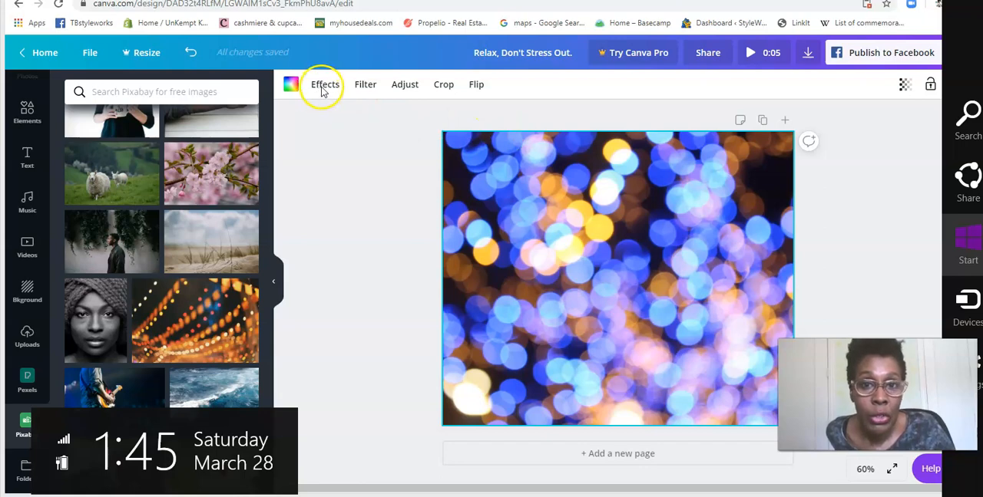
Step: Open the image effects for the bokeh lights background
{"action": "left_click", "coordinate": [327, 88]}
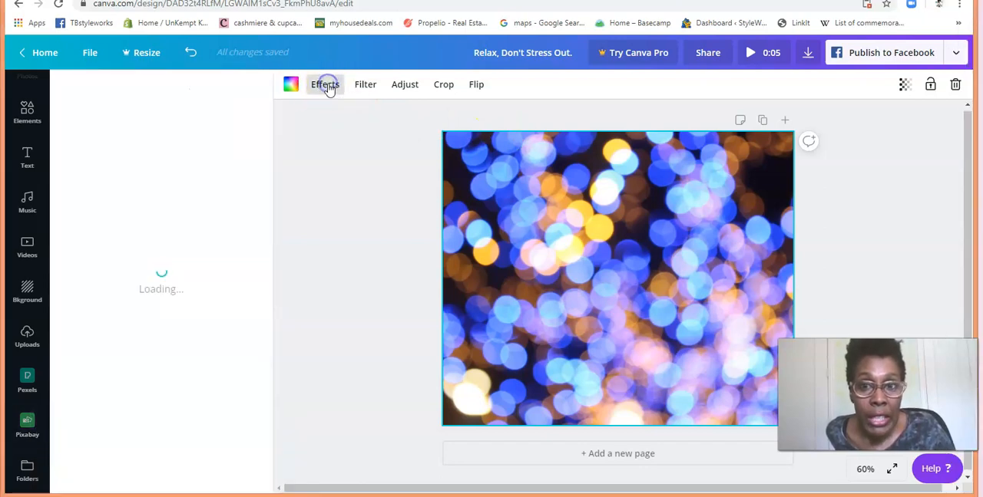